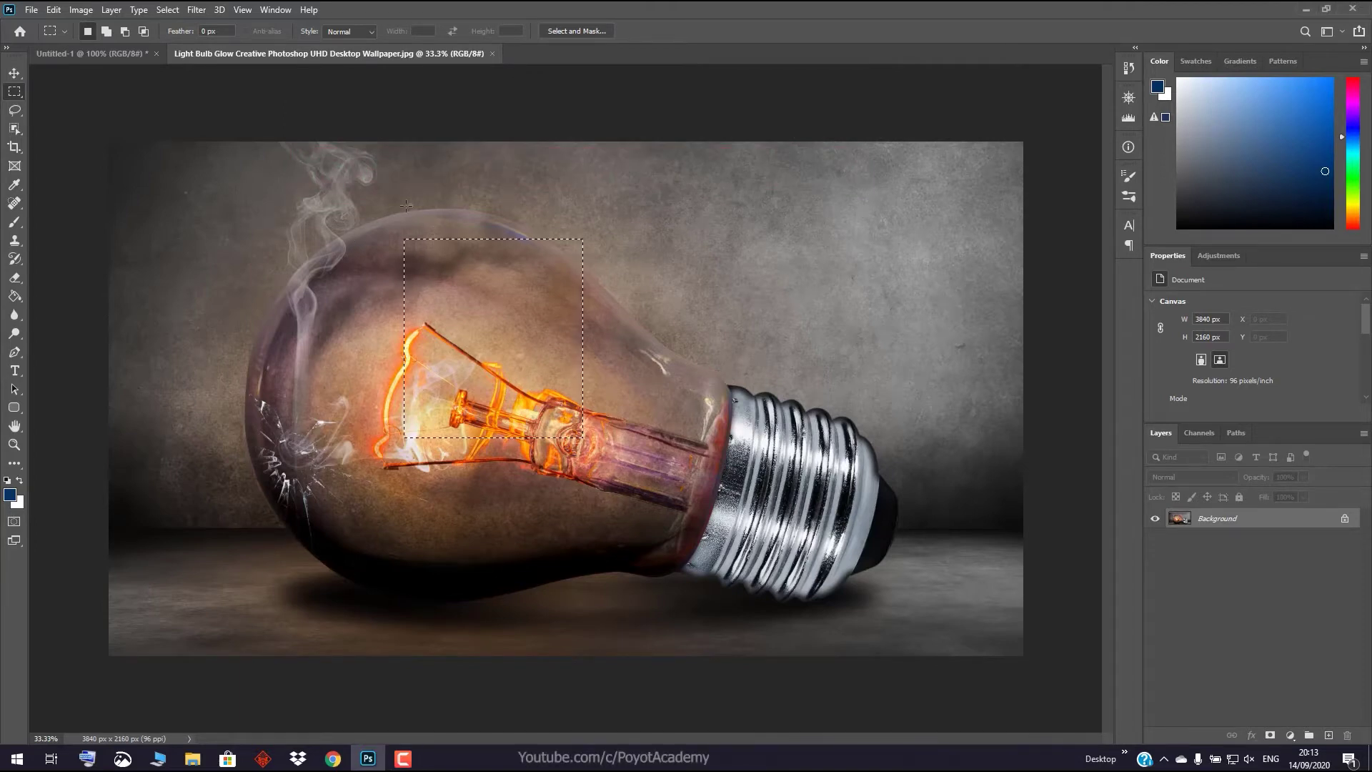
Marquee a square area around the bulb's glowing filament, redrawing it after a first attempt
left_click_drag(403, 238, 583, 438)
left_click(620, 403)
left_click(168, 13)
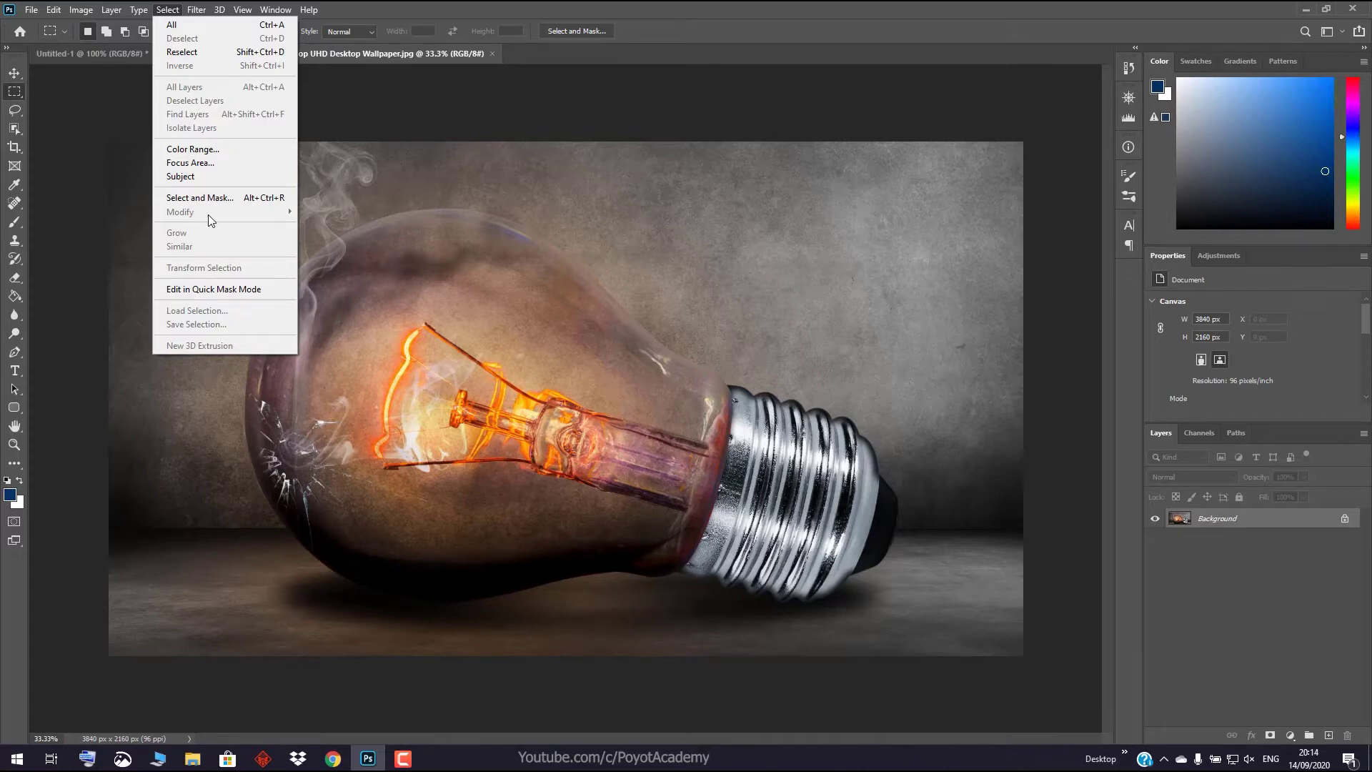
left_click(570, 13)
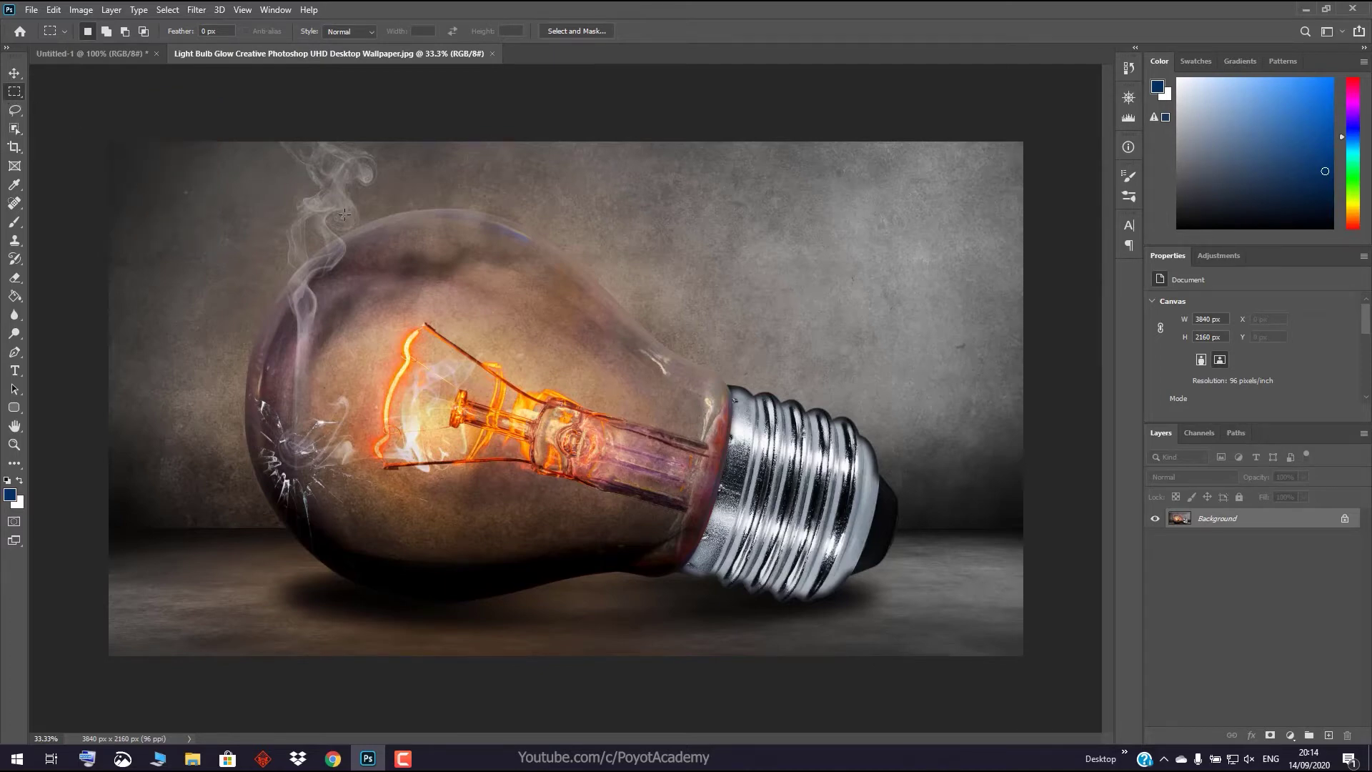
left_click_drag(360, 231, 679, 551)
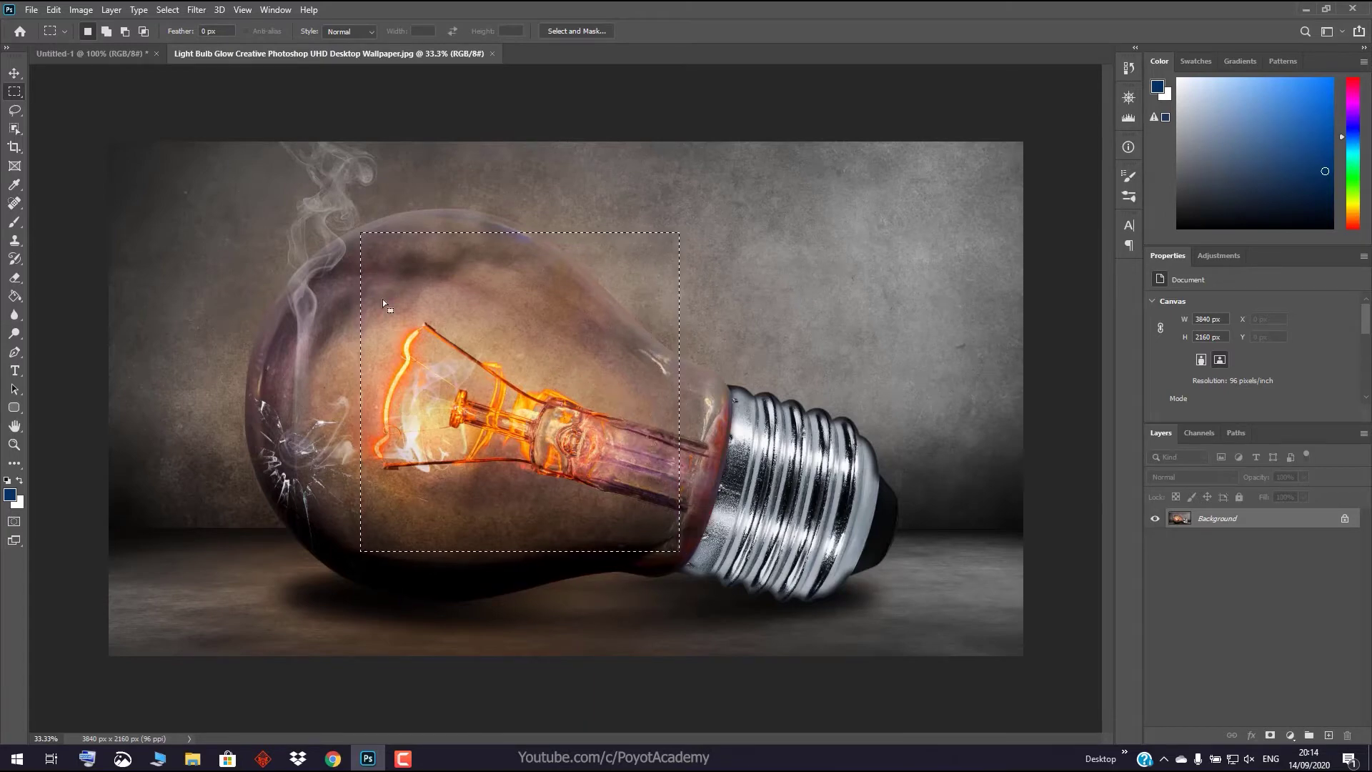
Zoom in on the filament and close the old blank Untitled-1 document without saving
key("z")
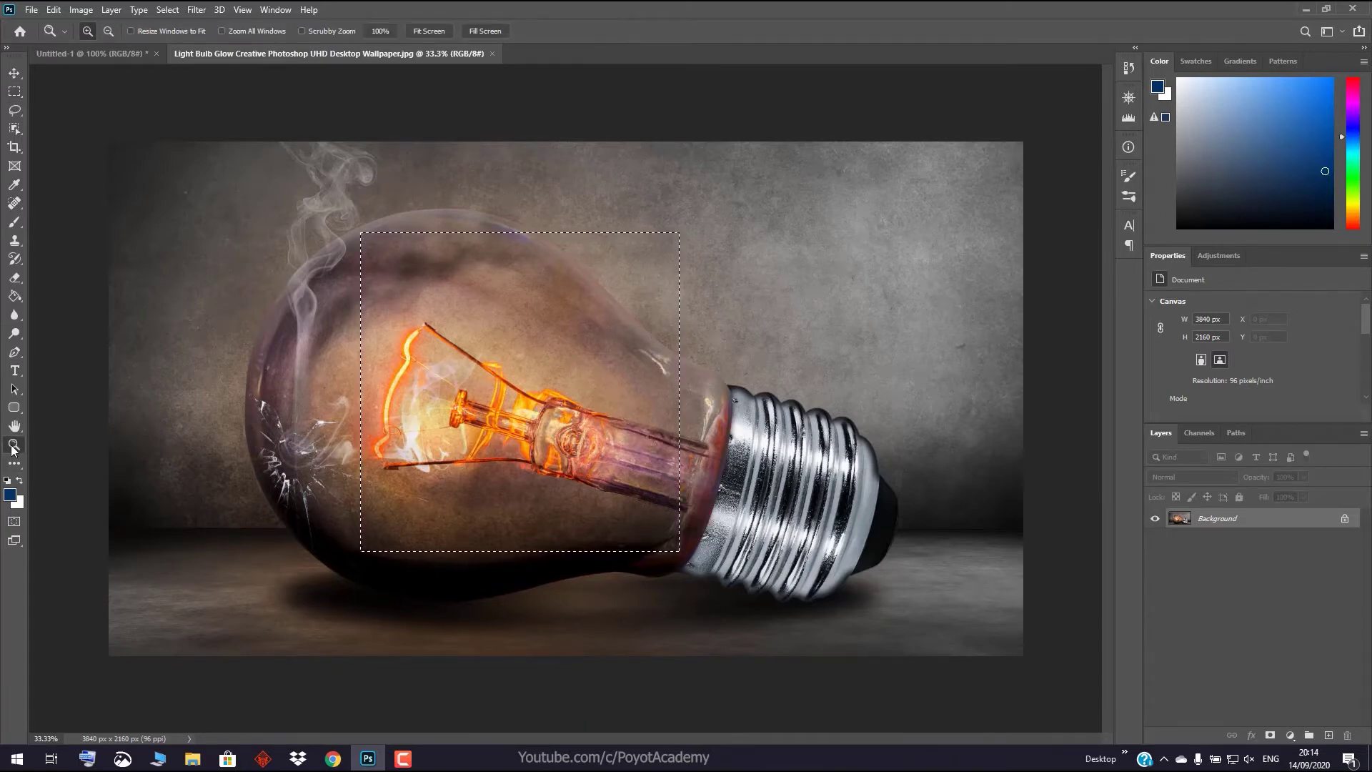
left_click(262, 446)
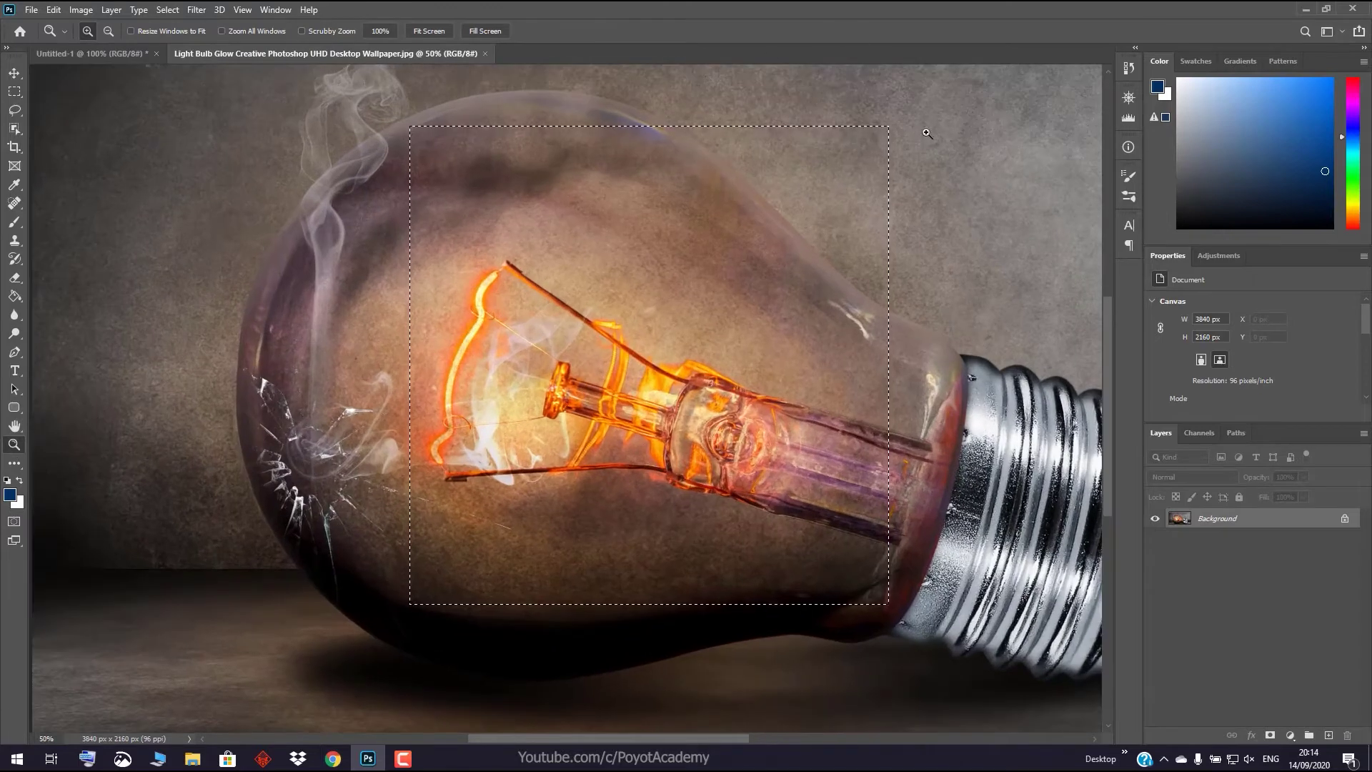
left_click(157, 53)
left_click(743, 285)
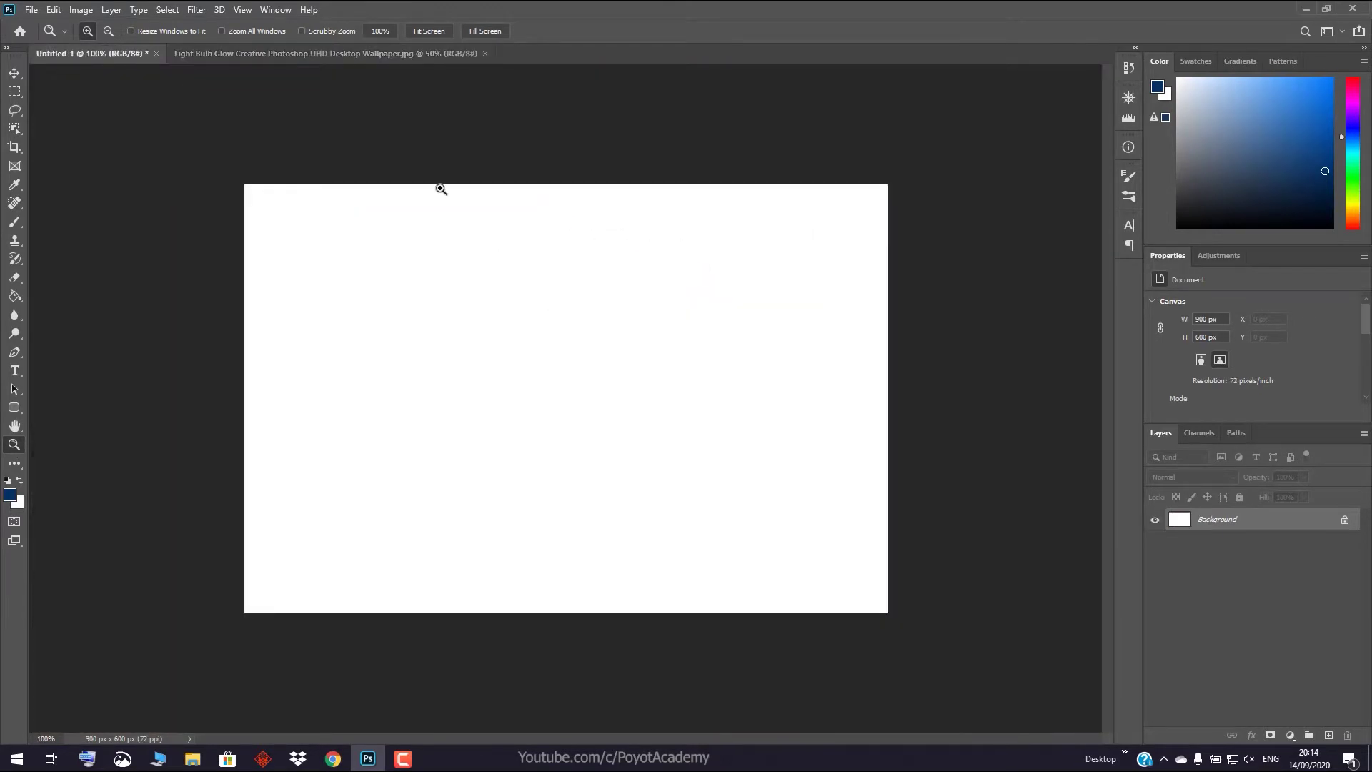
mouse_move(76, 55)
left_mouse_down()
mouse_move(323, 70)
mouse_move(384, 55)
left_mouse_up()
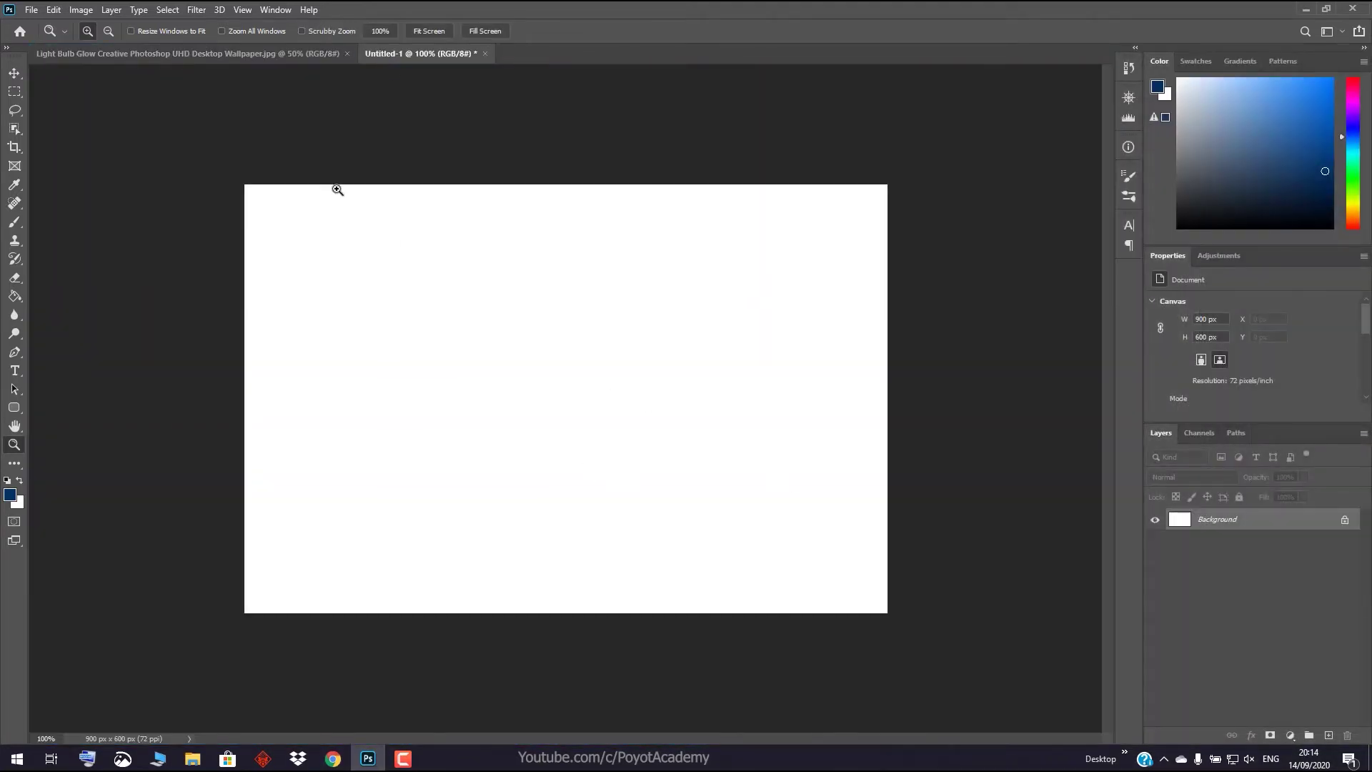
left_click(225, 54)
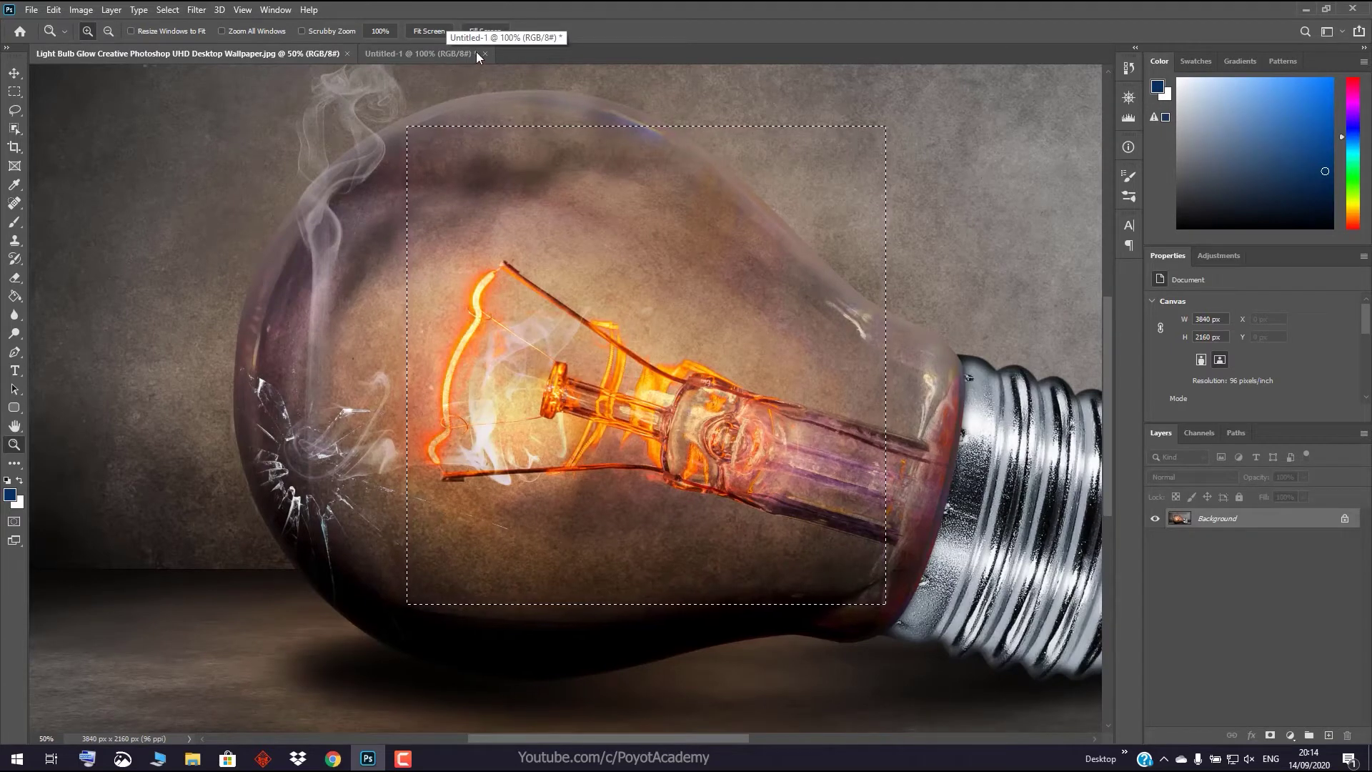
left_click(487, 52)
left_click(680, 281)
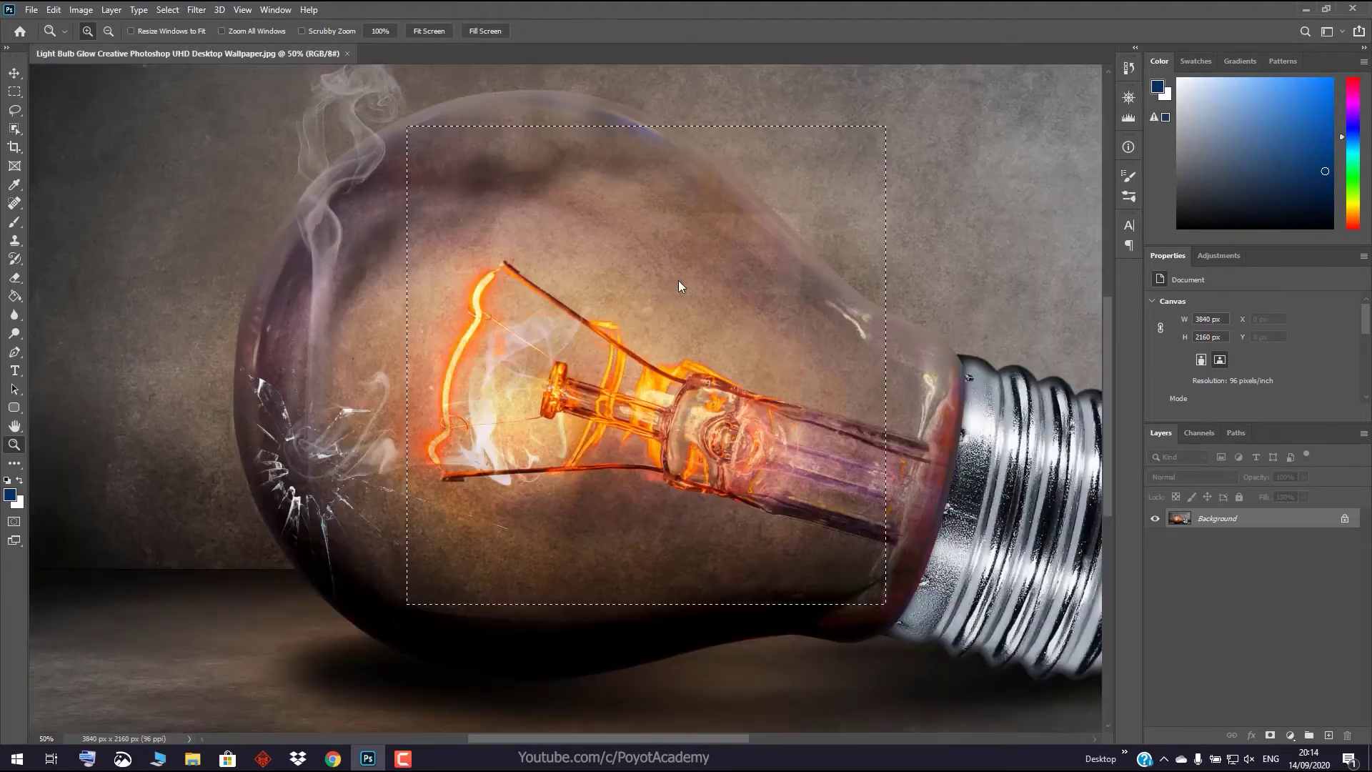
Create a new blank 1920×1080 Custom document, then switch back to the light bulb photo
key("ctrl+n")
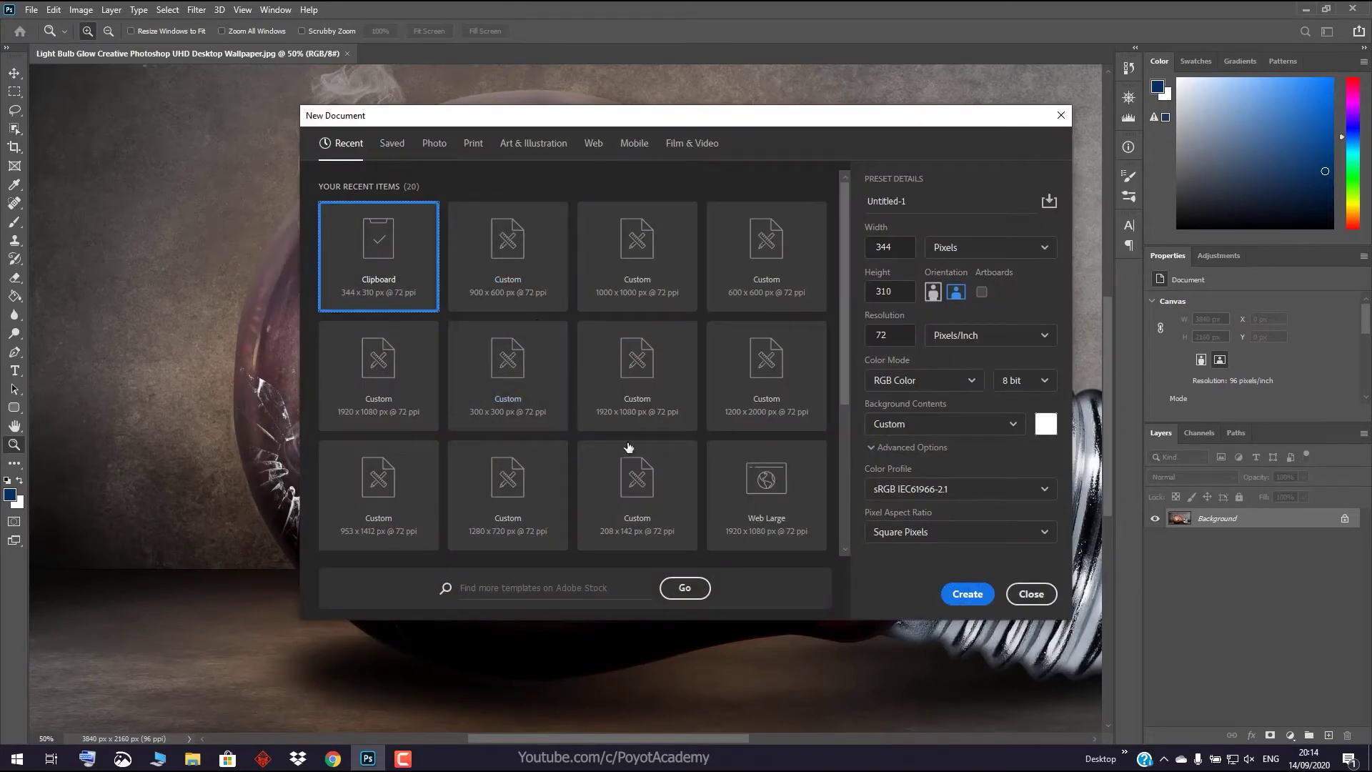
left_click(652, 377)
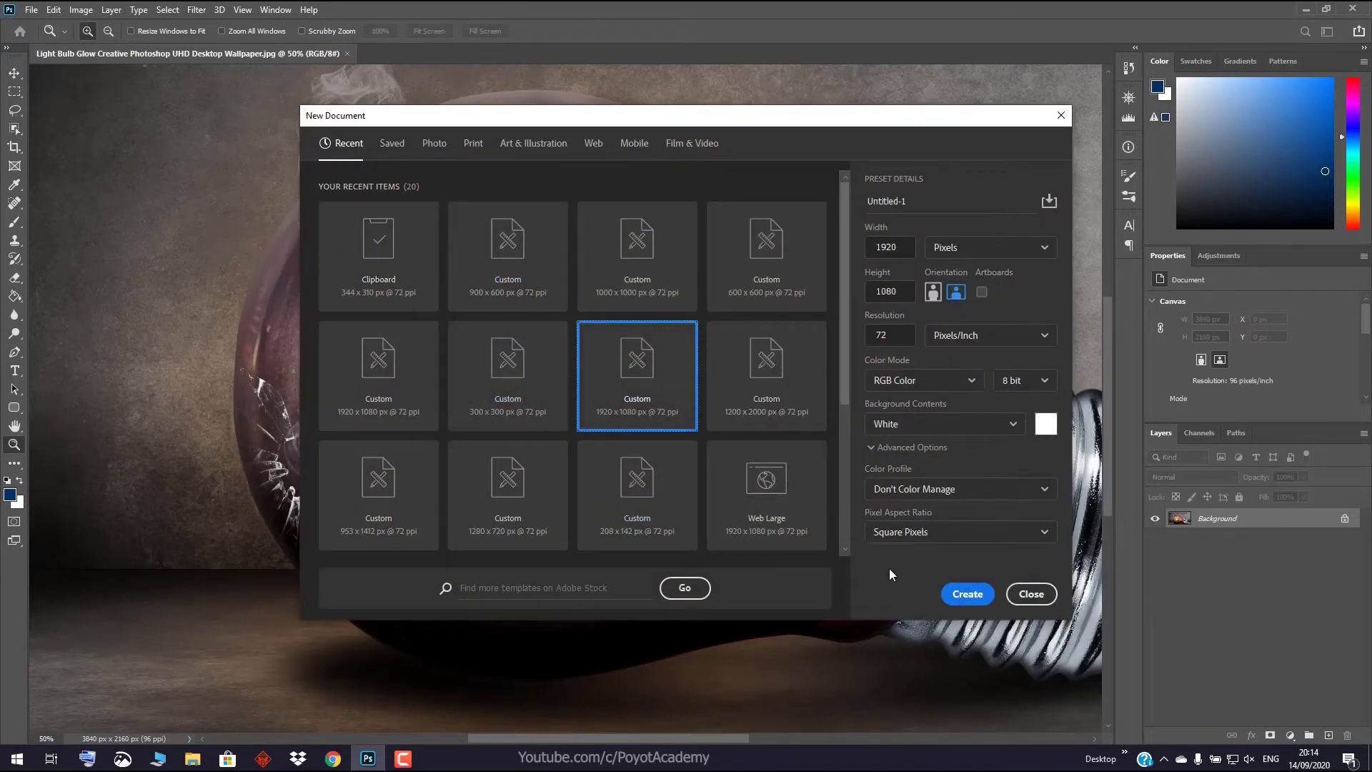
left_click(965, 594)
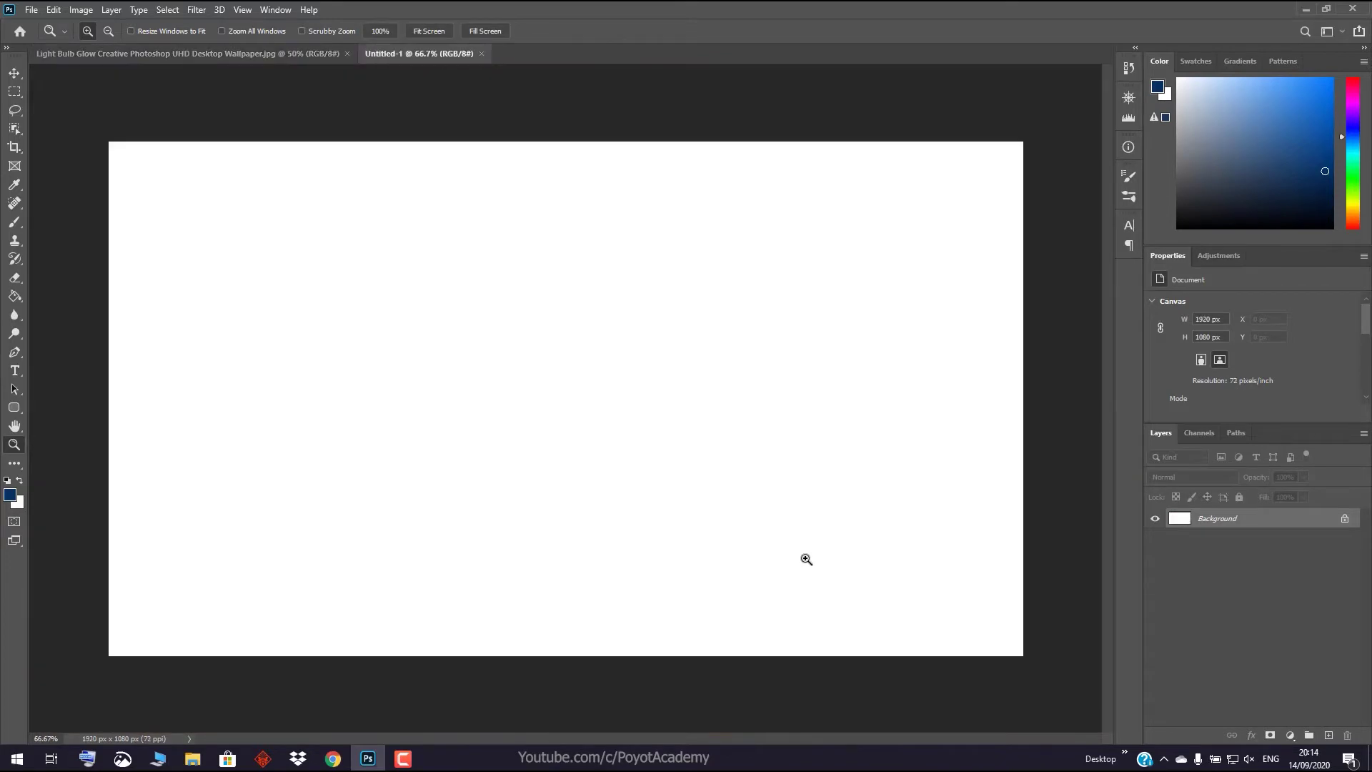
left_click(204, 55)
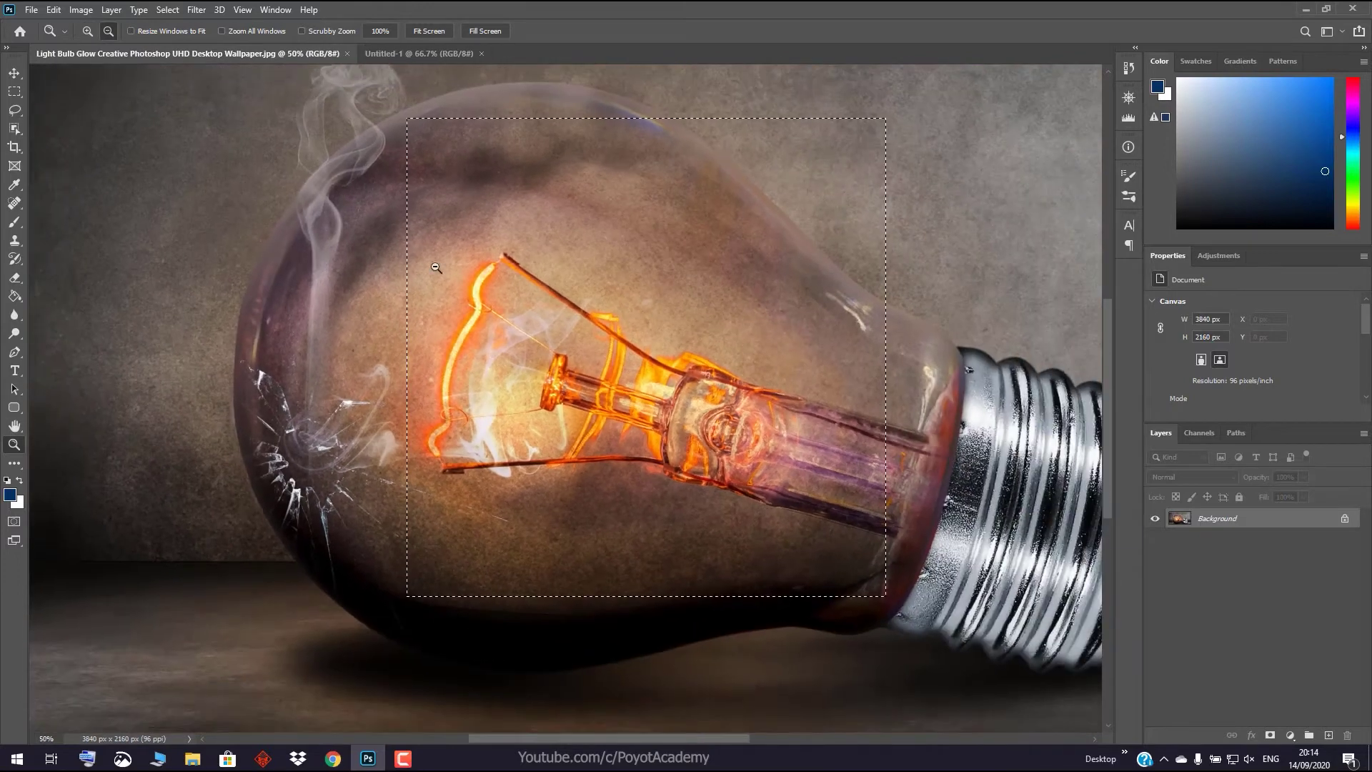
Marquee the bulb's upper glass and convert it into a 20-pixel border selection
left_click(14, 92)
left_click(386, 192)
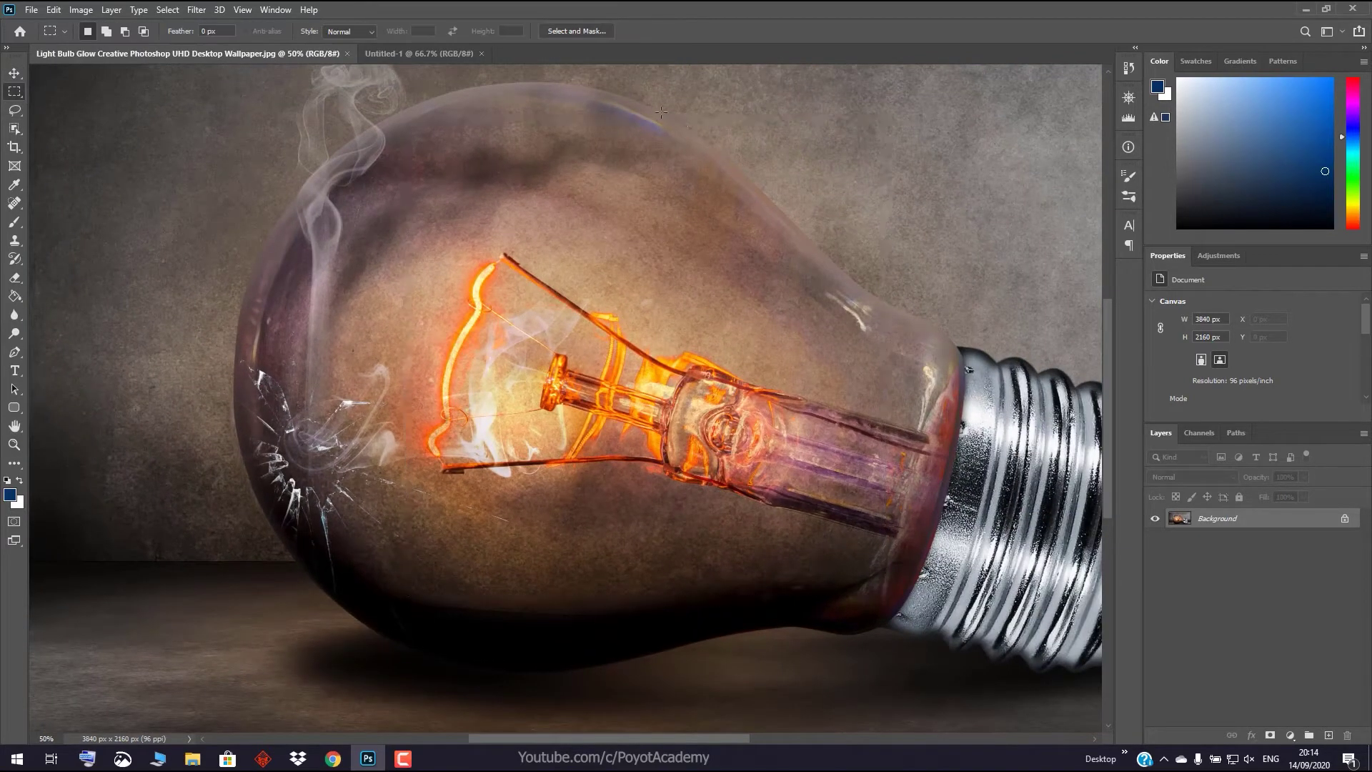
left_click_drag(646, 105, 980, 397)
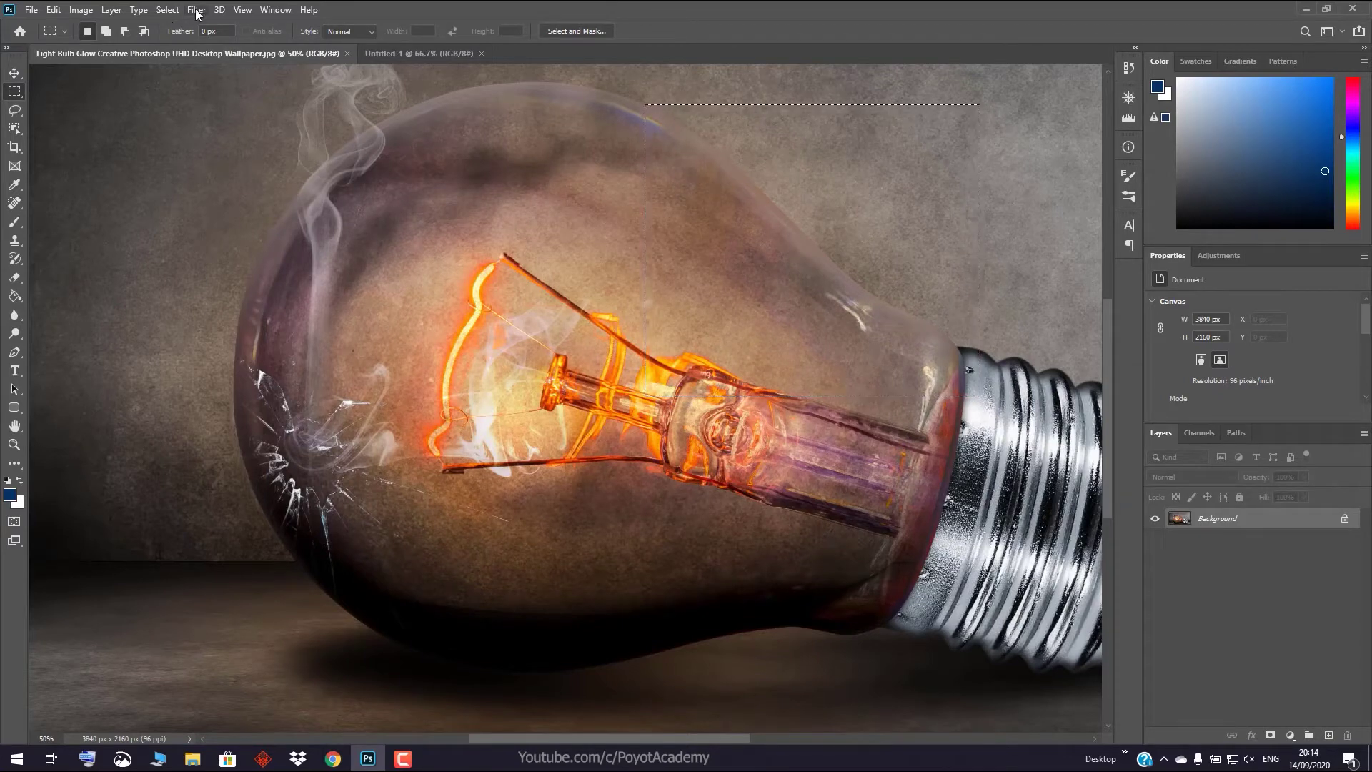
left_click(170, 11)
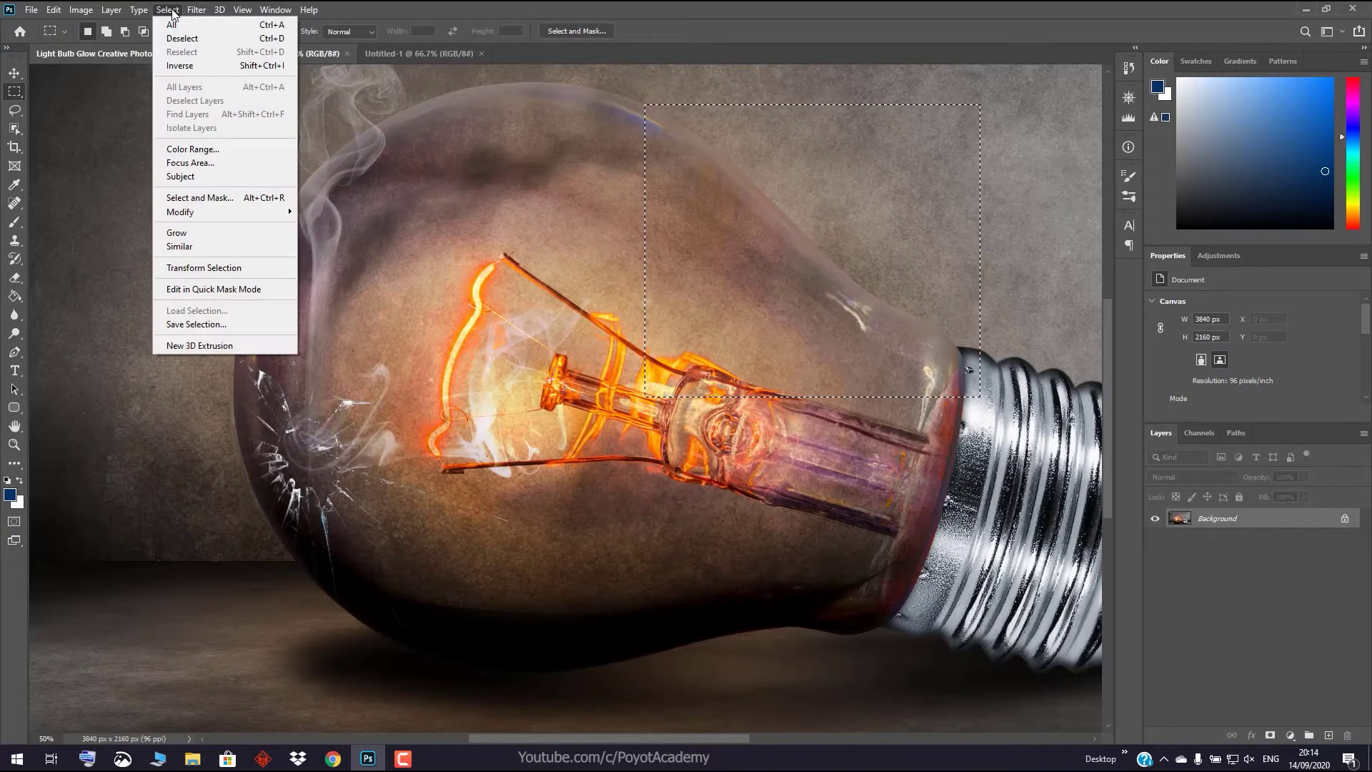
mouse_move(180, 212)
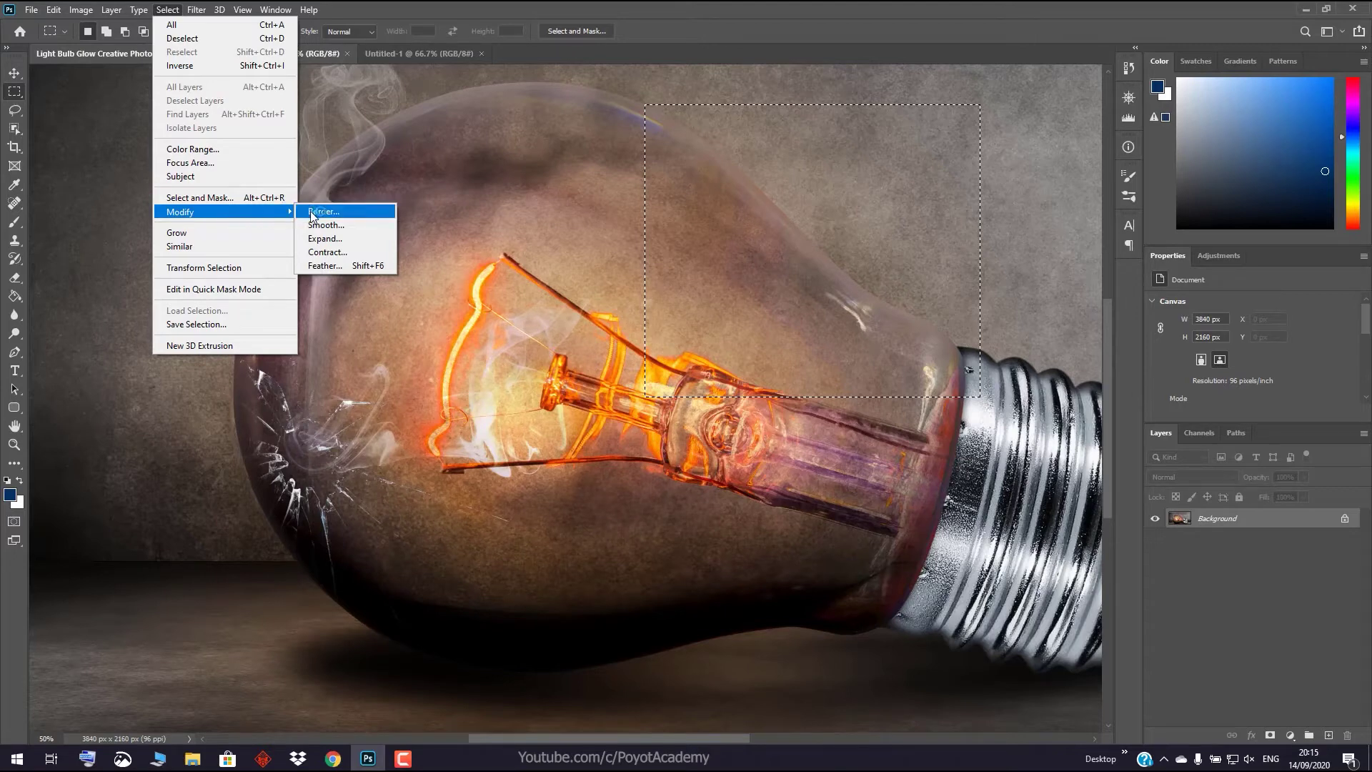
left_click(358, 221)
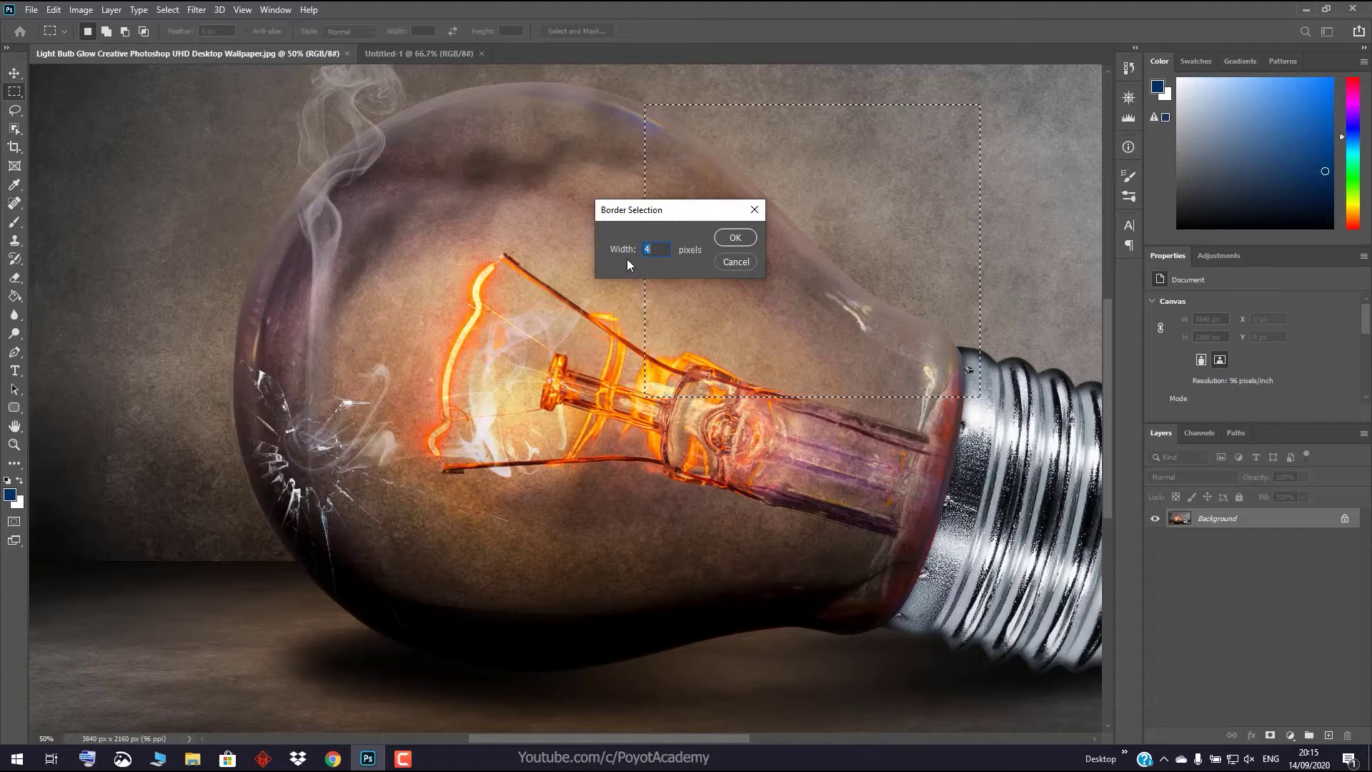
type("20")
left_click(735, 237)
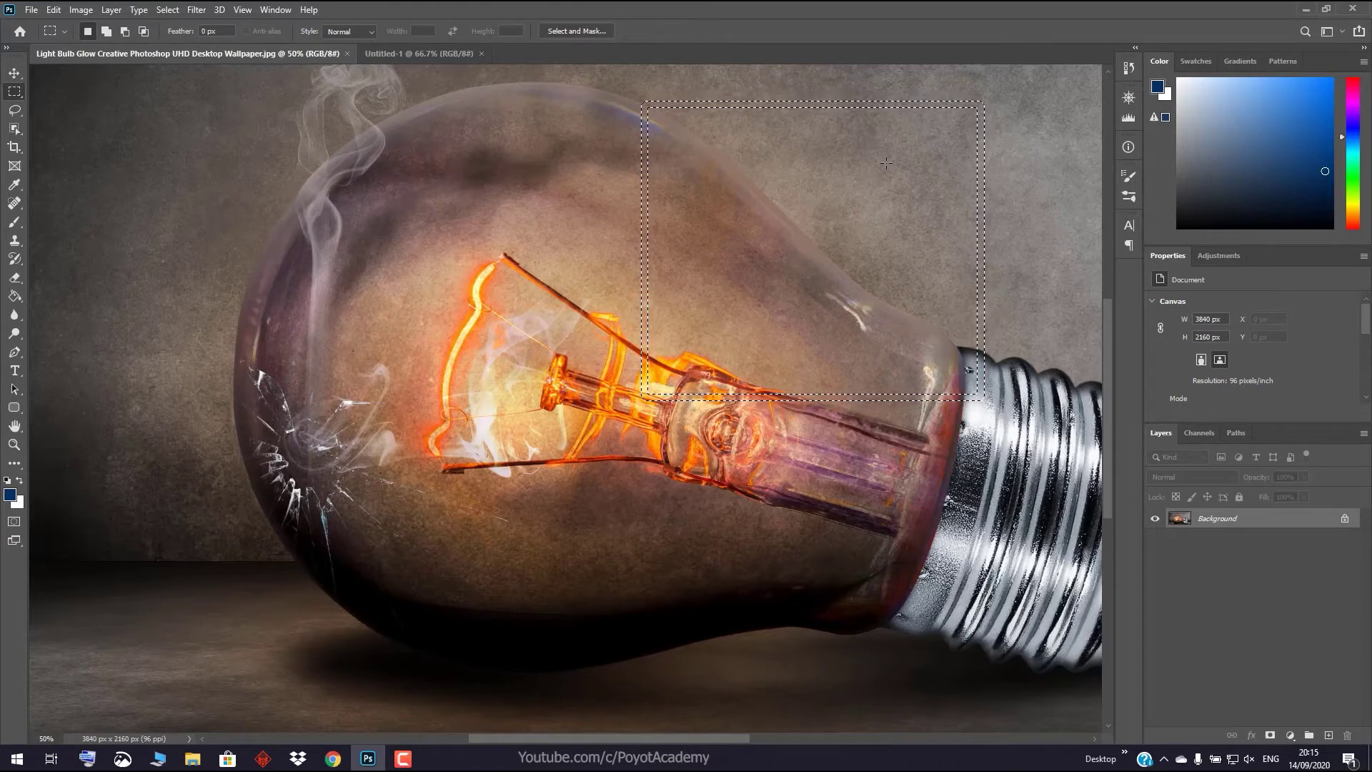
left_click(435, 54)
Paste the border frame into the new document, then marquee a square over the upper glass and filament
key("ctrl+v")
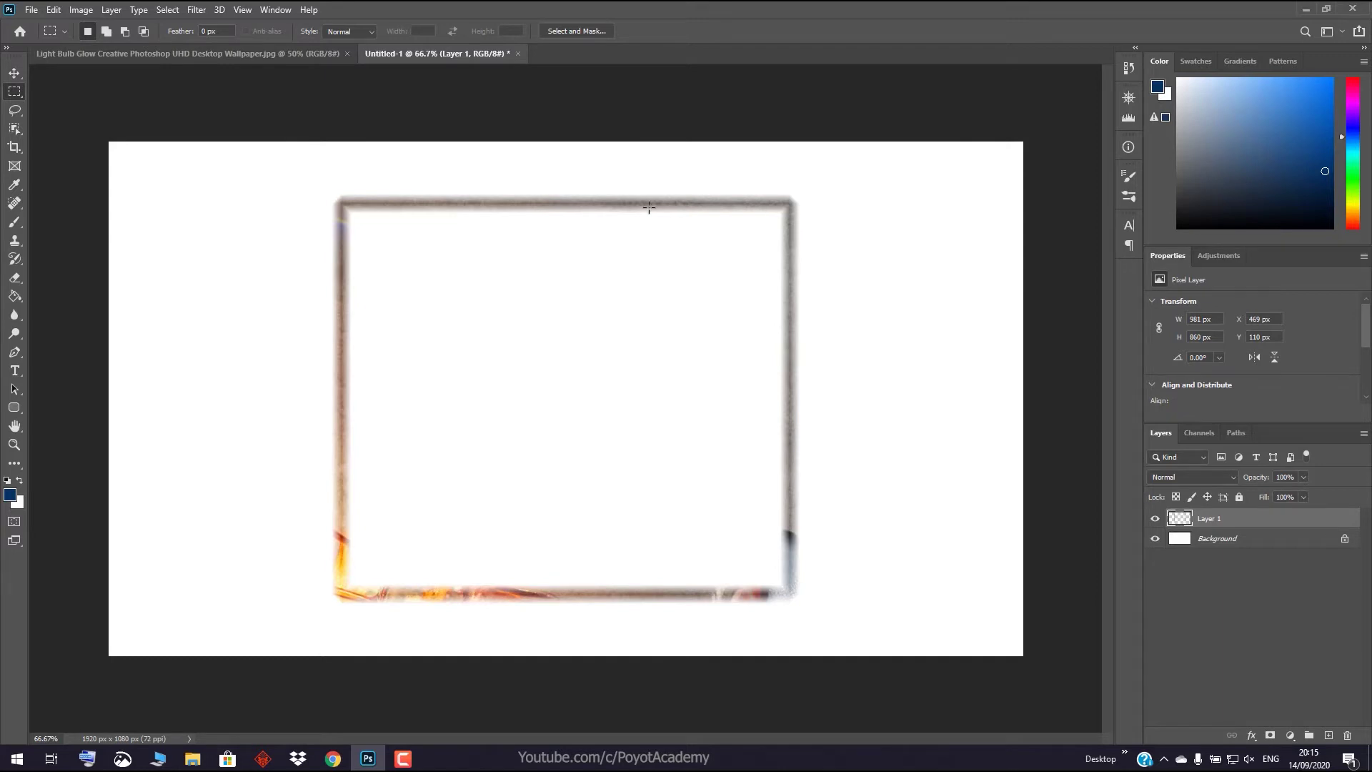
left_click(226, 55)
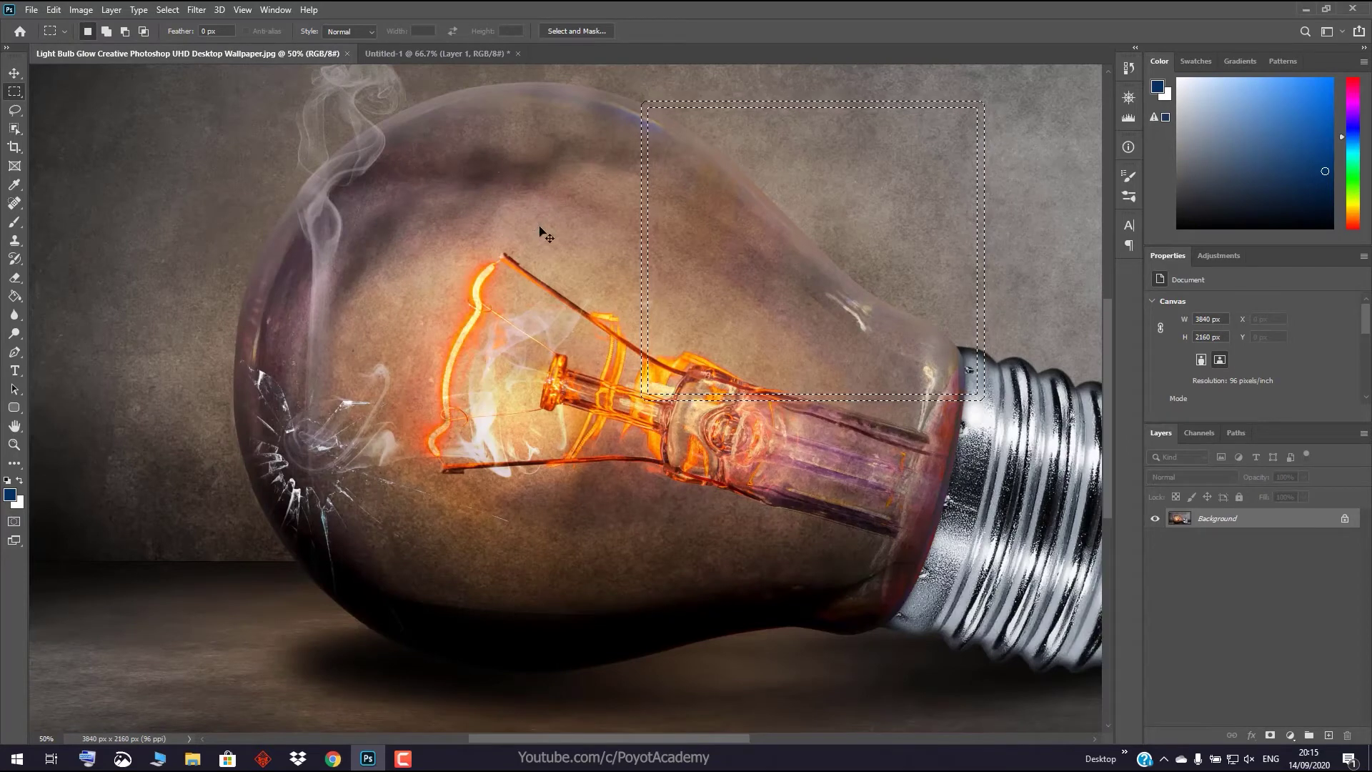
left_click(539, 228)
left_click_drag(493, 110, 793, 394)
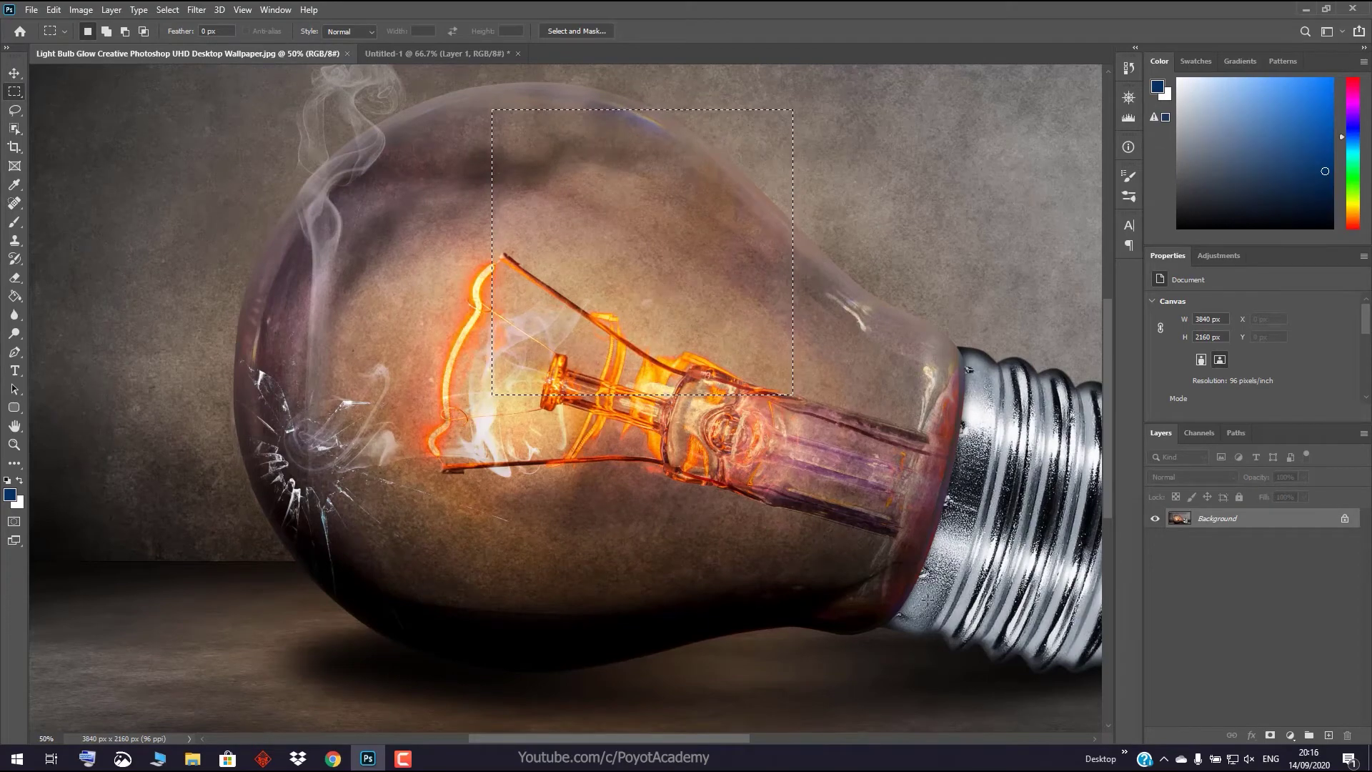
Paste the square crop into the new document as a layer and hide both layers
left_click(409, 51)
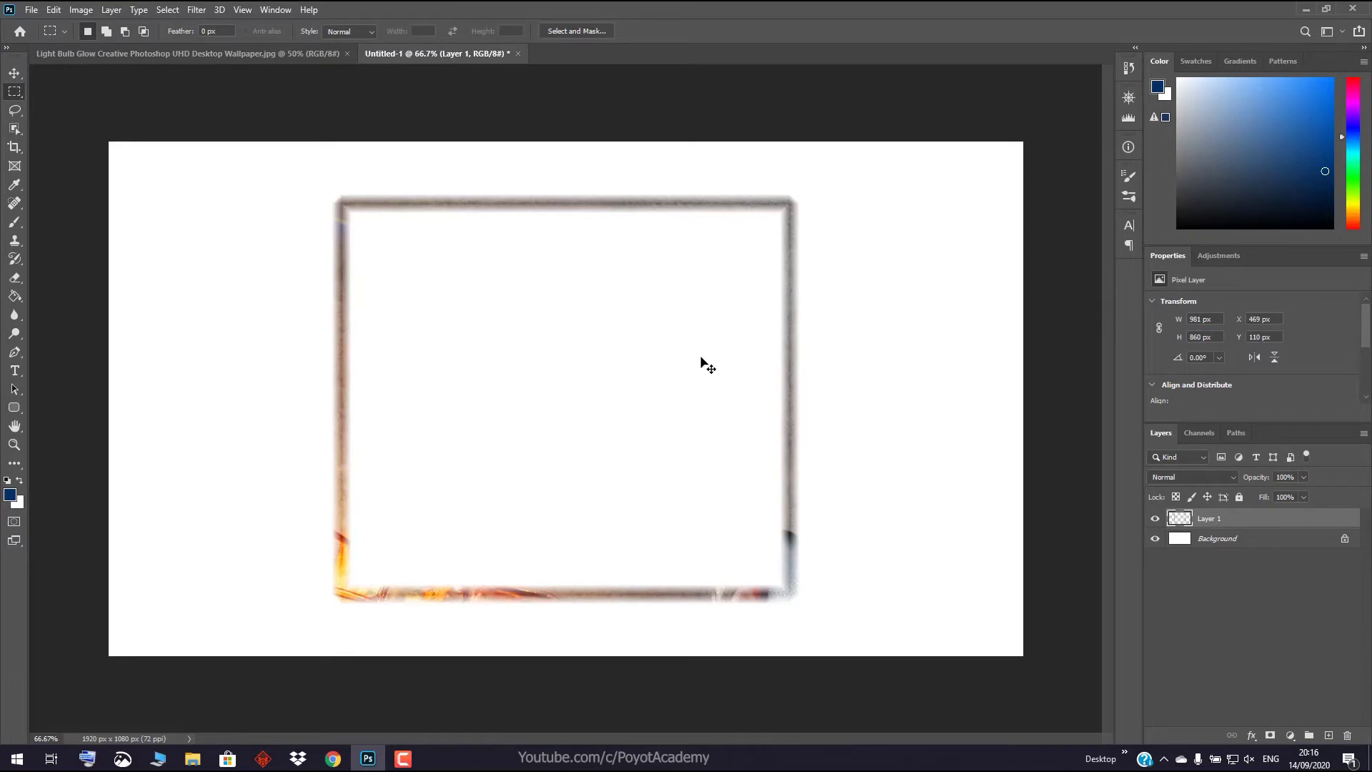
key("ctrl+v")
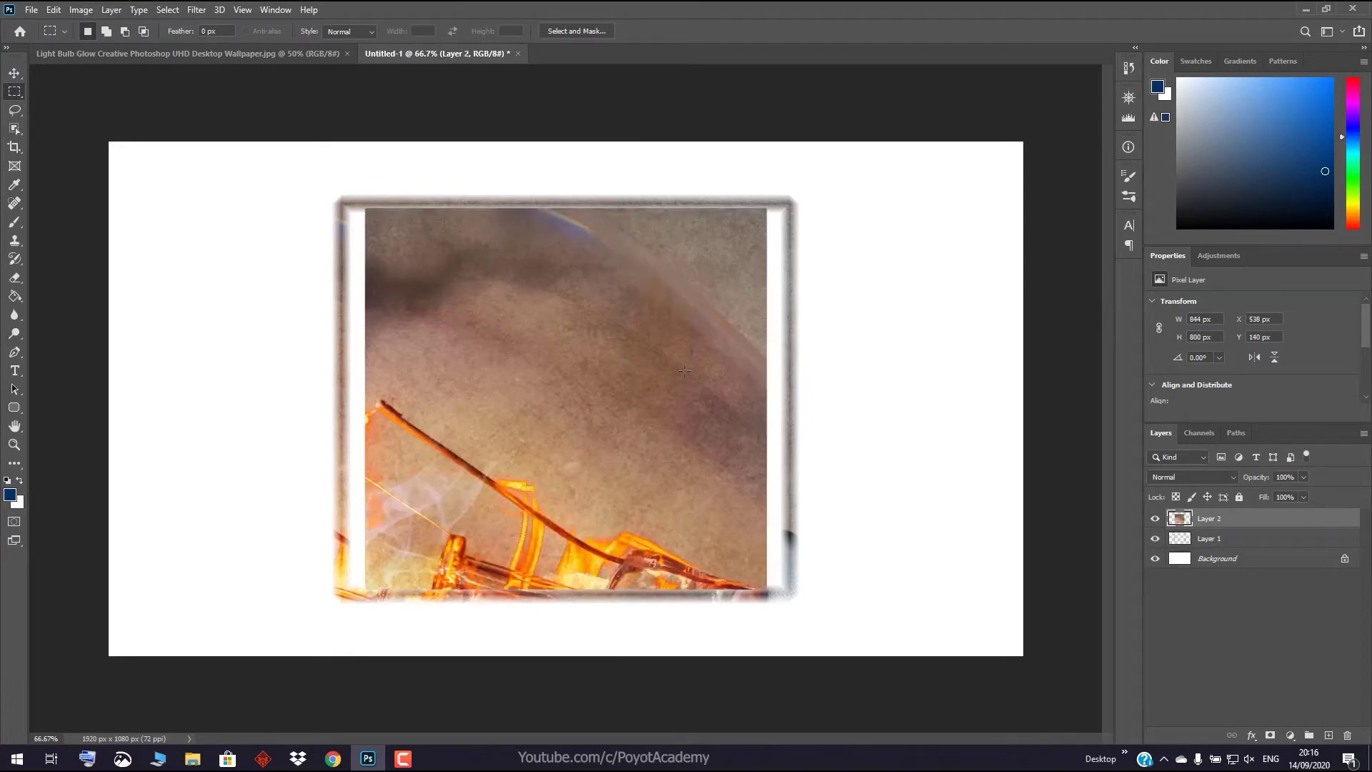
left_click(1155, 539)
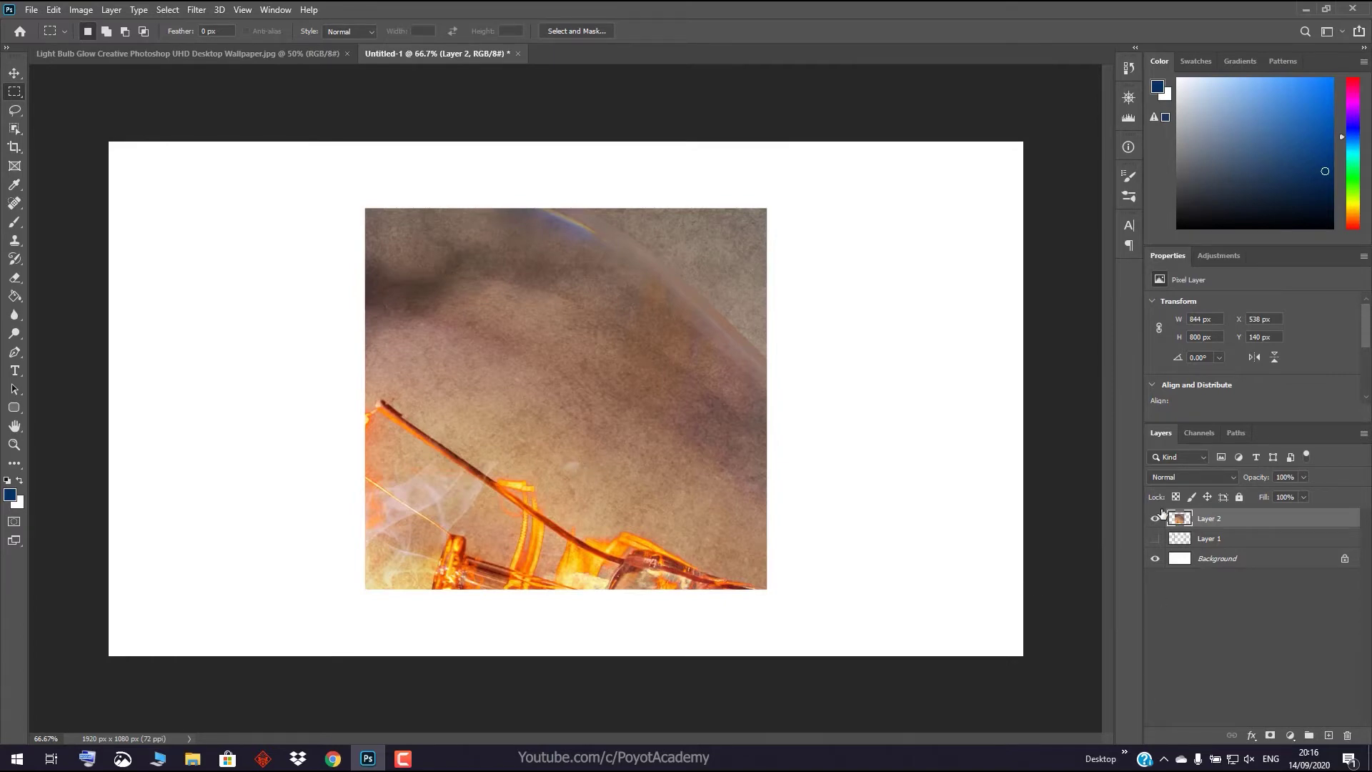
left_click(1155, 518)
Turn the bulb selection into a 5-pixel border and paste it into the new document as Layer 3
left_click(298, 57)
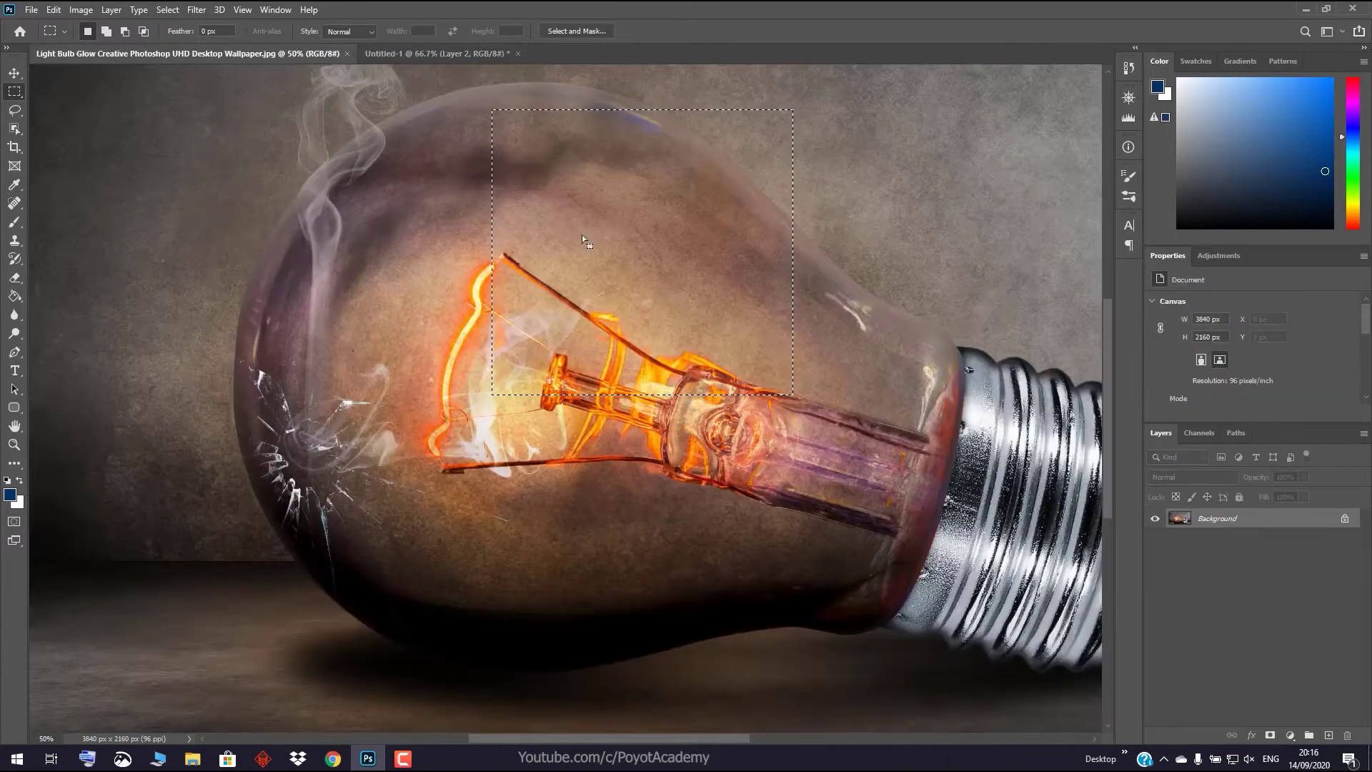
left_click(168, 10)
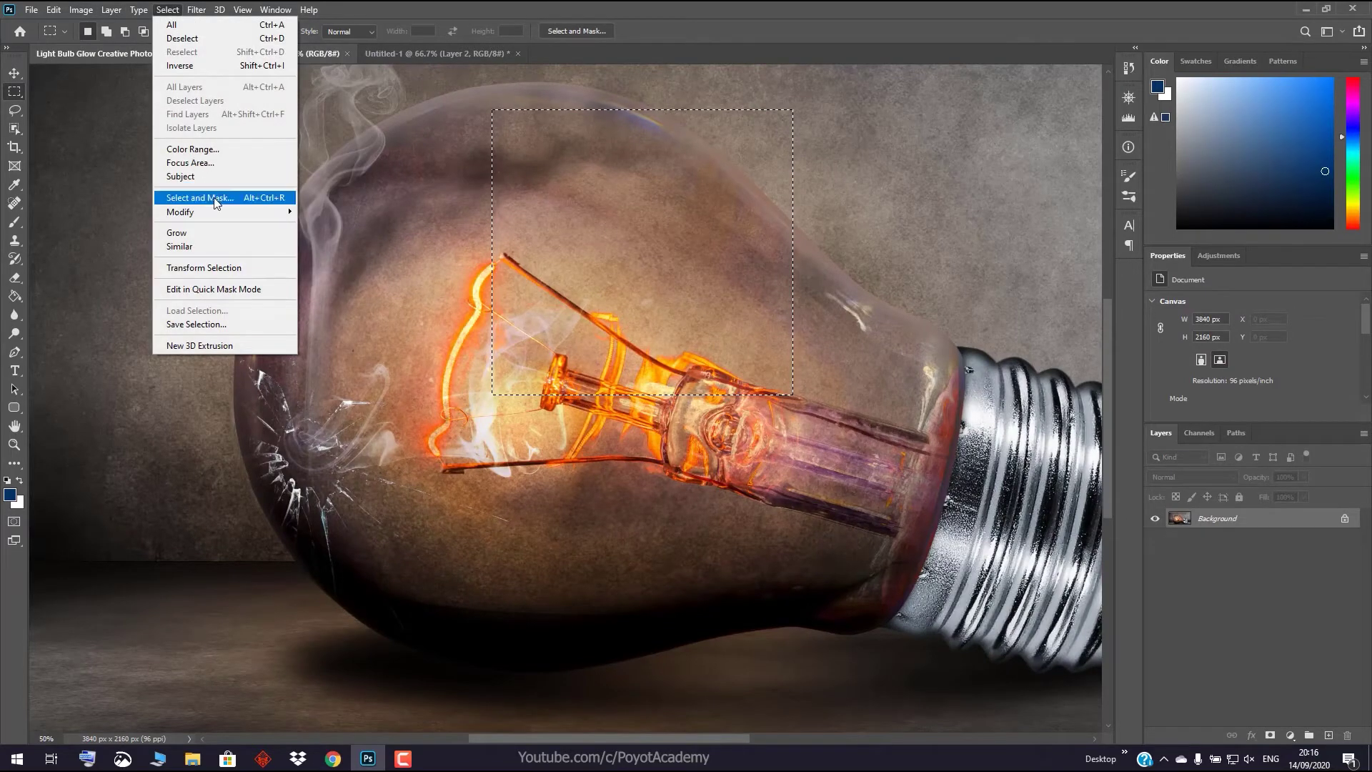
left_click(326, 211)
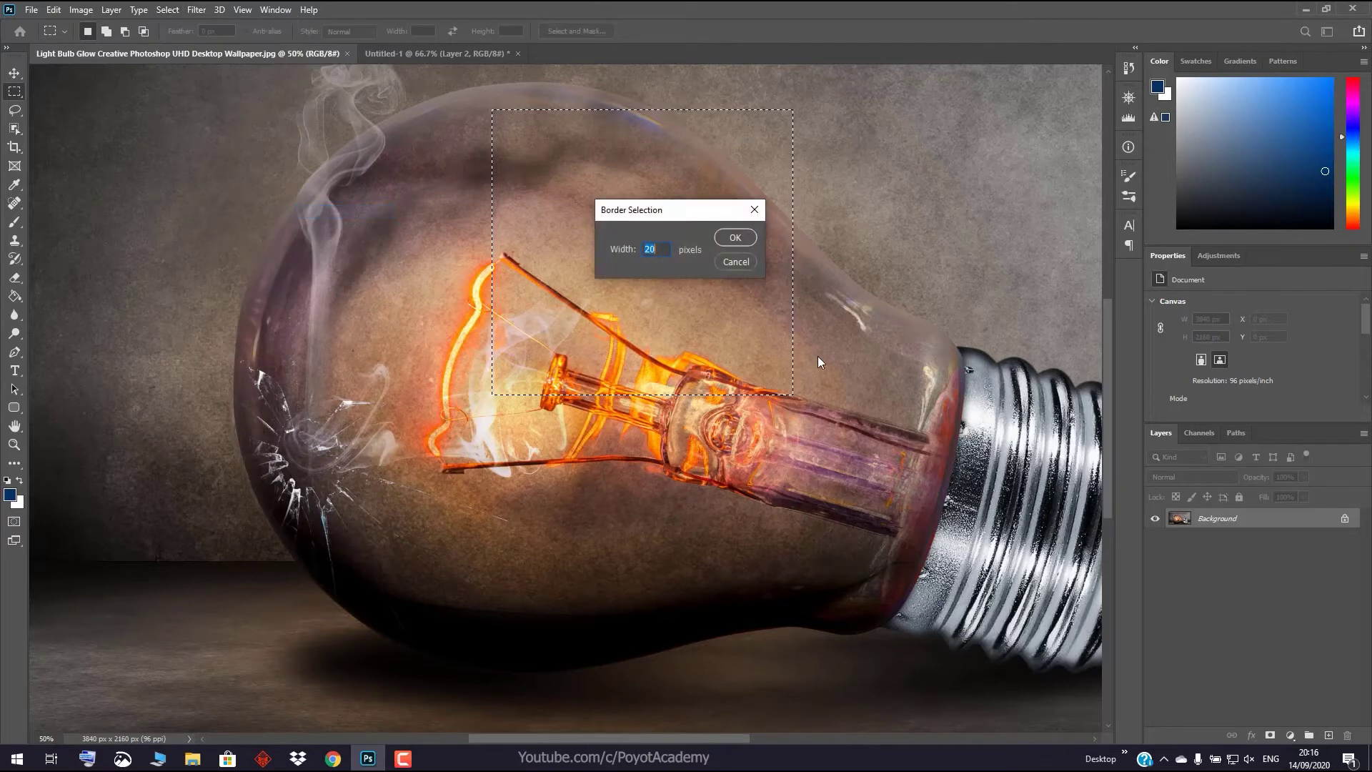
type("5")
key("Return")
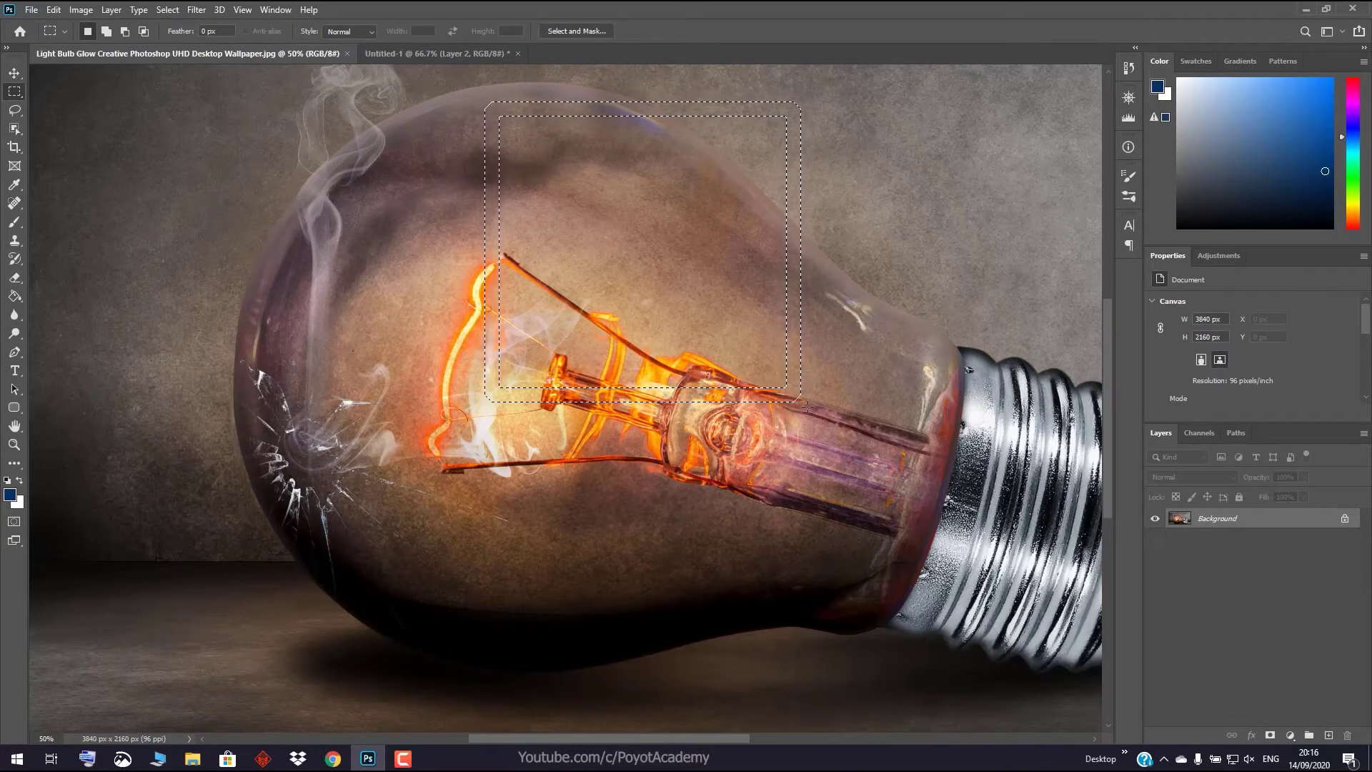
left_click(405, 54)
key("ctrl+v")
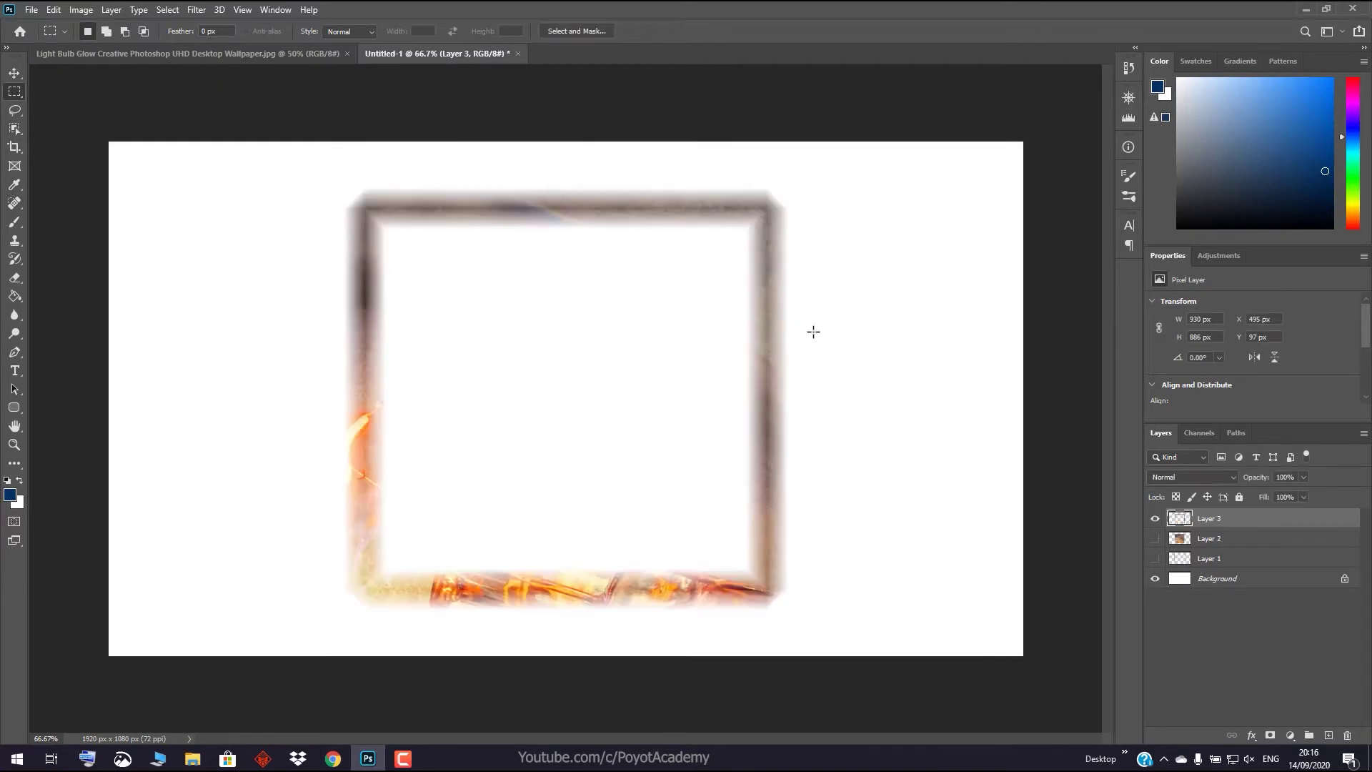
Marquee the upper glass and filament, then smooth the selection with a 30-pixel sample radius
left_click(277, 54)
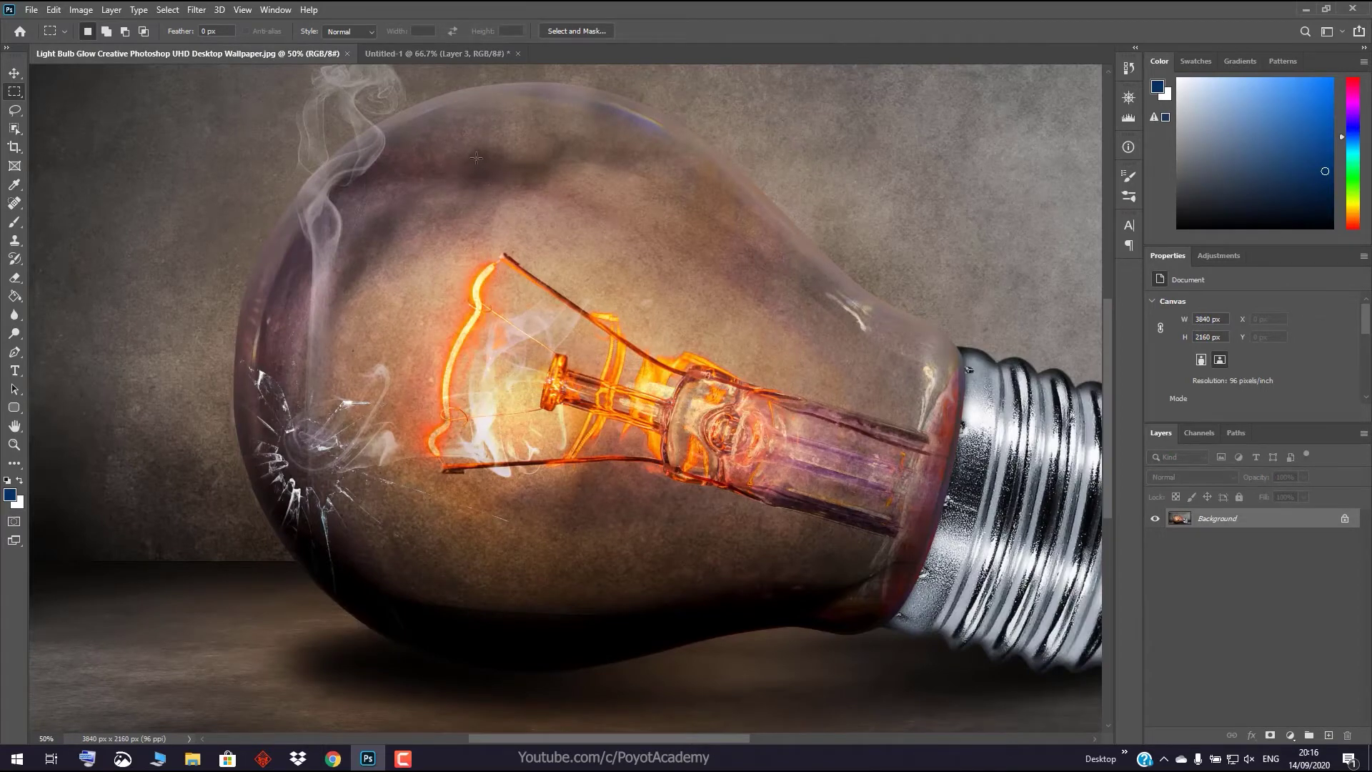
left_click_drag(522, 106, 823, 389)
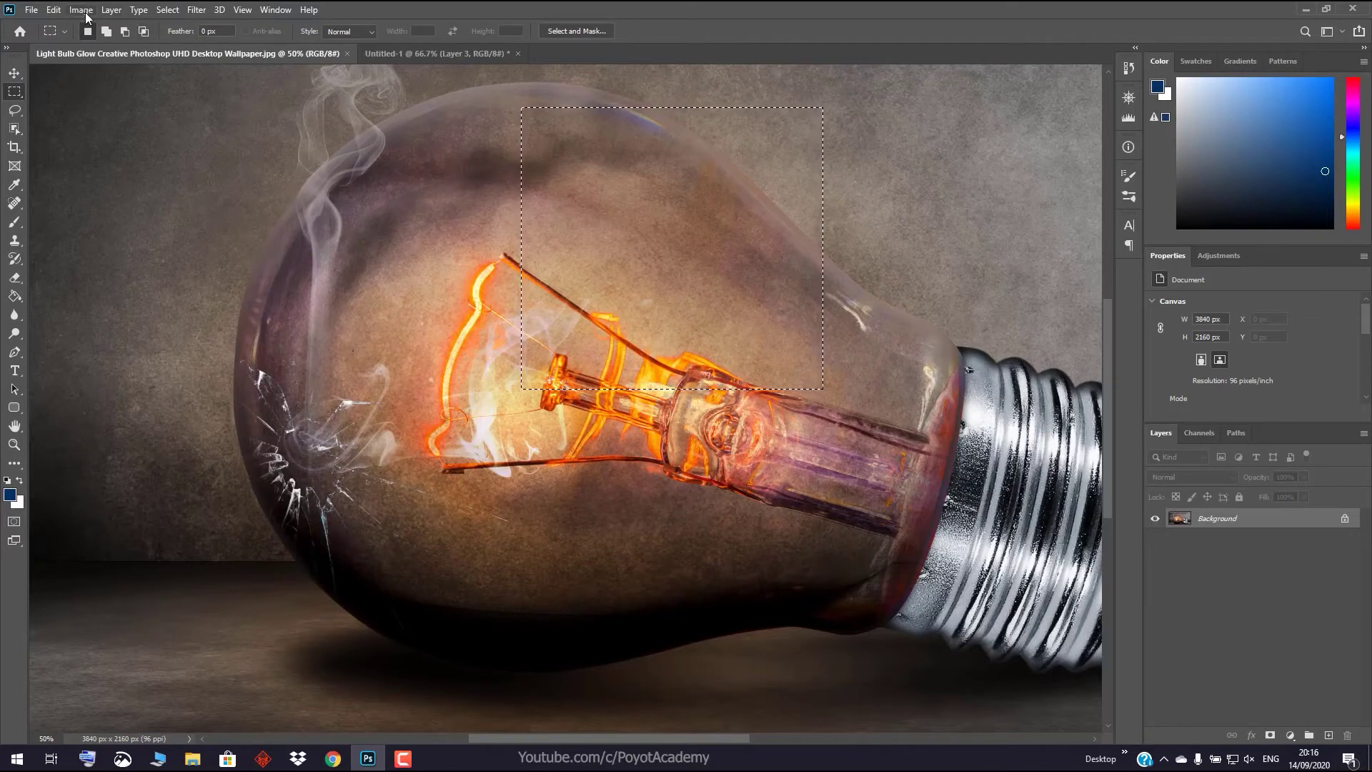
left_click(163, 10)
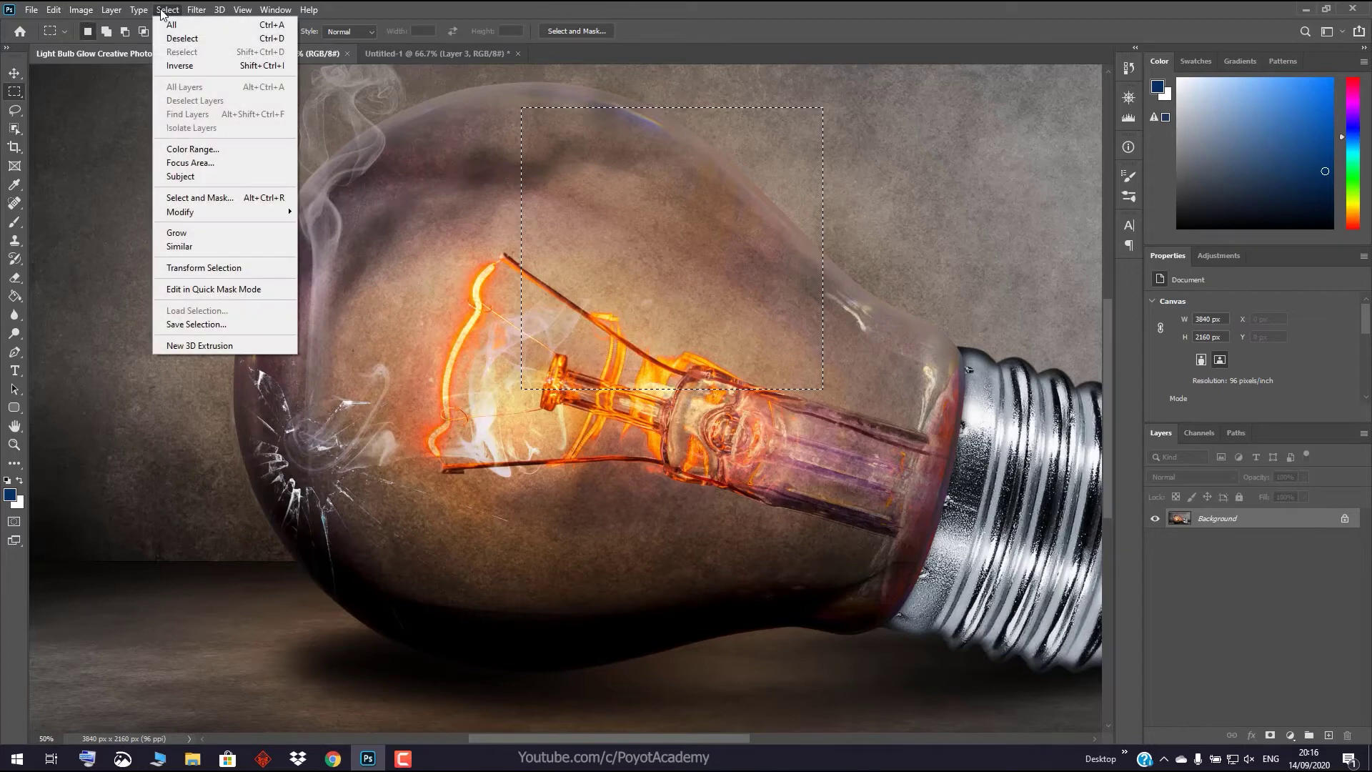
mouse_move(215, 212)
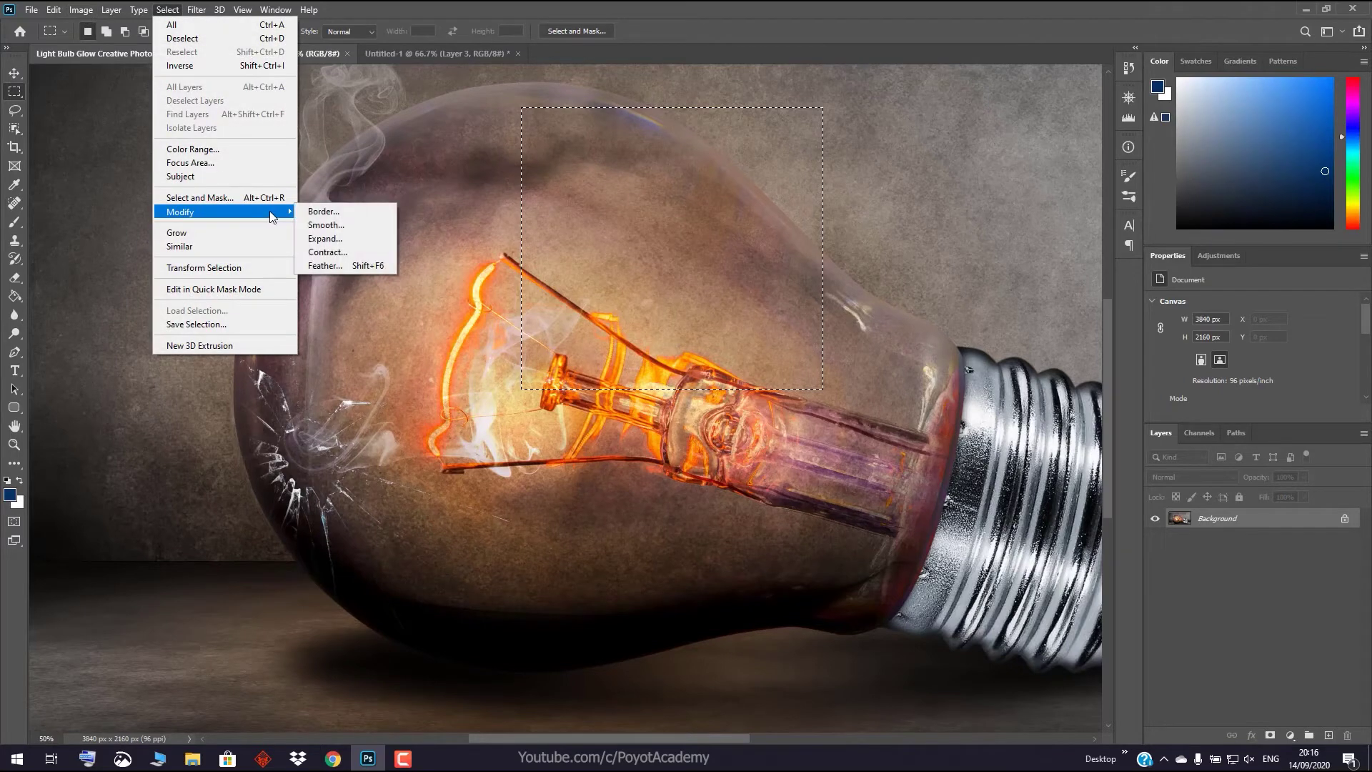
left_click(343, 226)
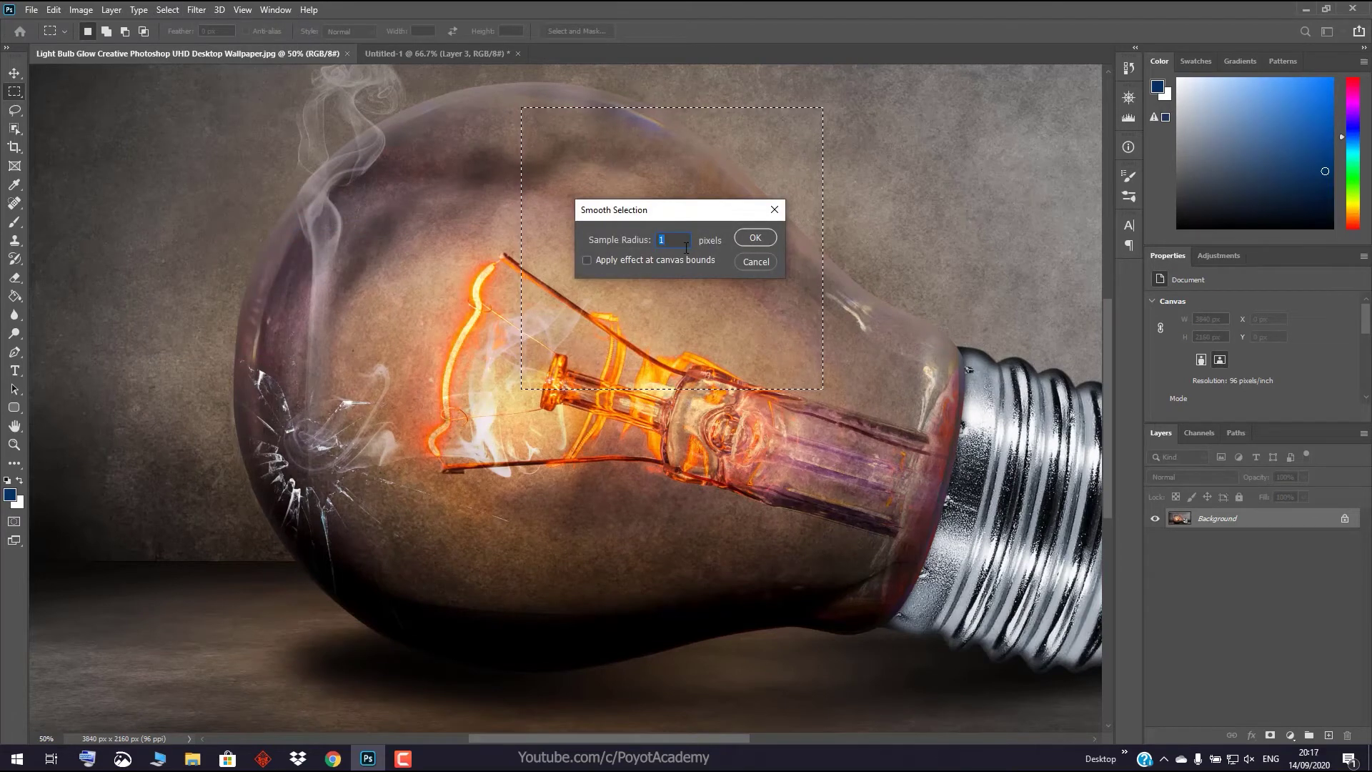
type("30")
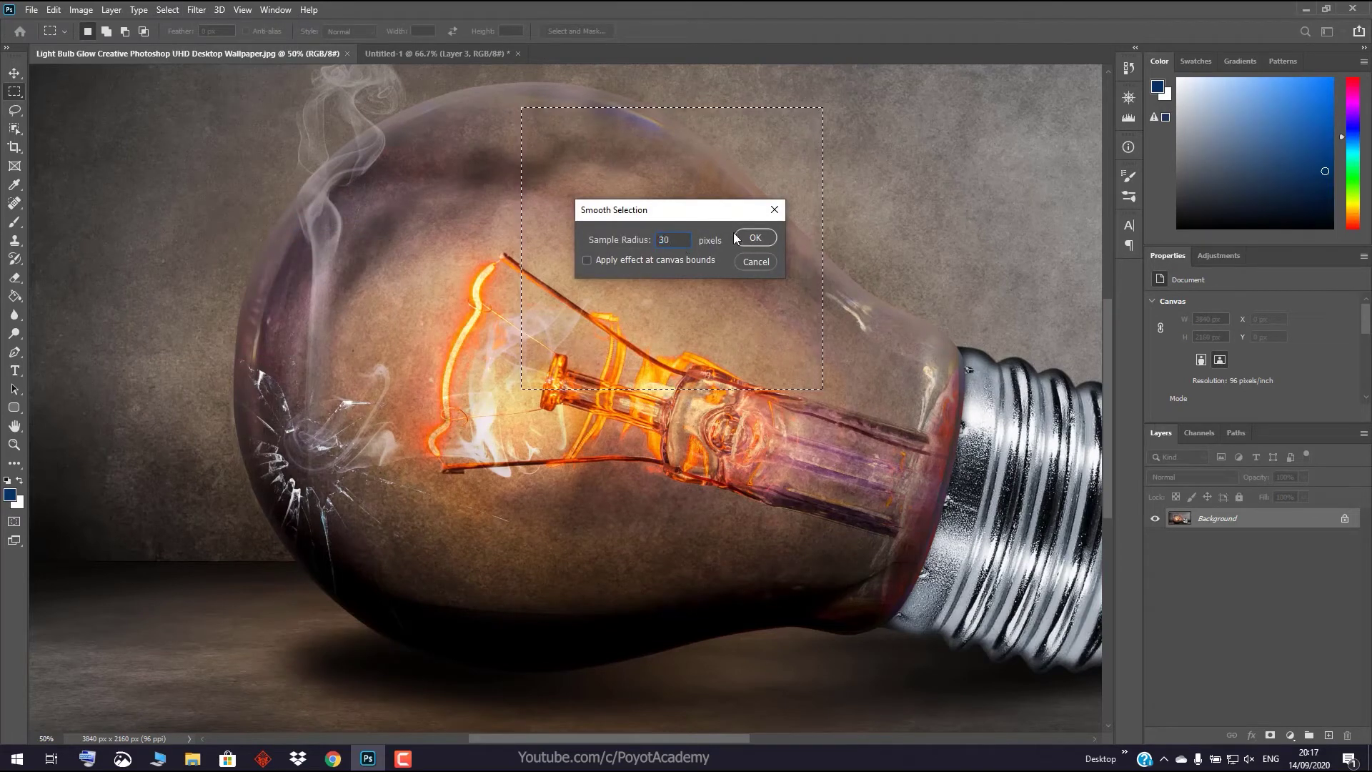
left_click(758, 238)
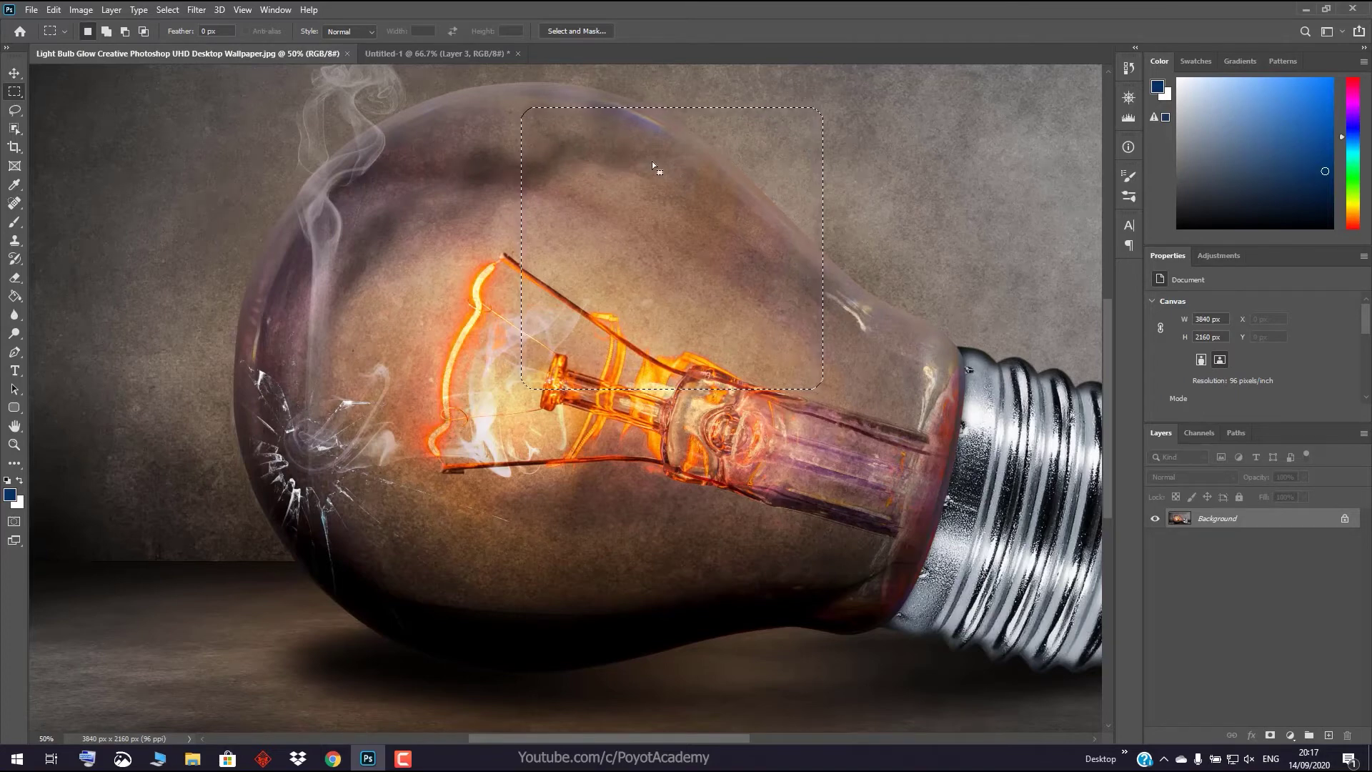
Paste the rounded bulb crop as Layer 4, hiding Layer 3 first and Layer 4 afterwards
left_click(401, 50)
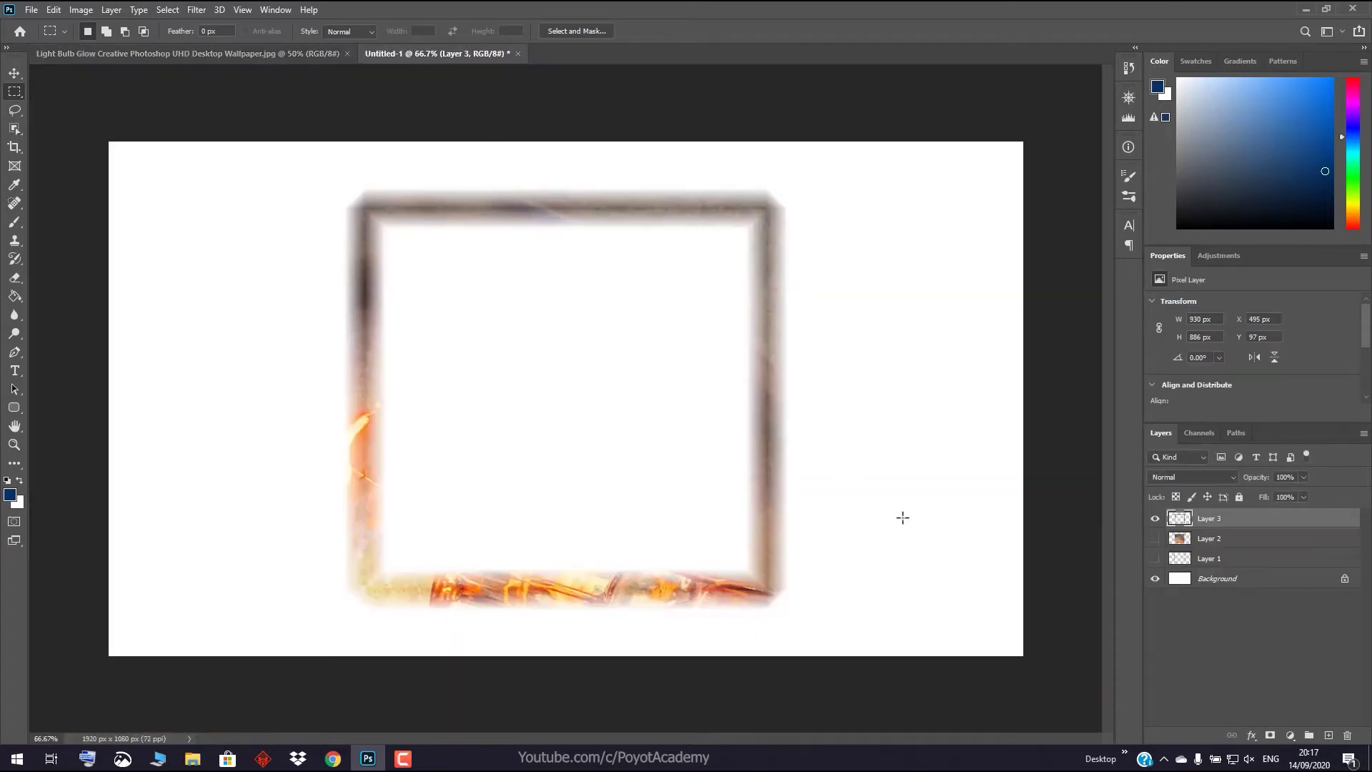
left_click(1155, 518)
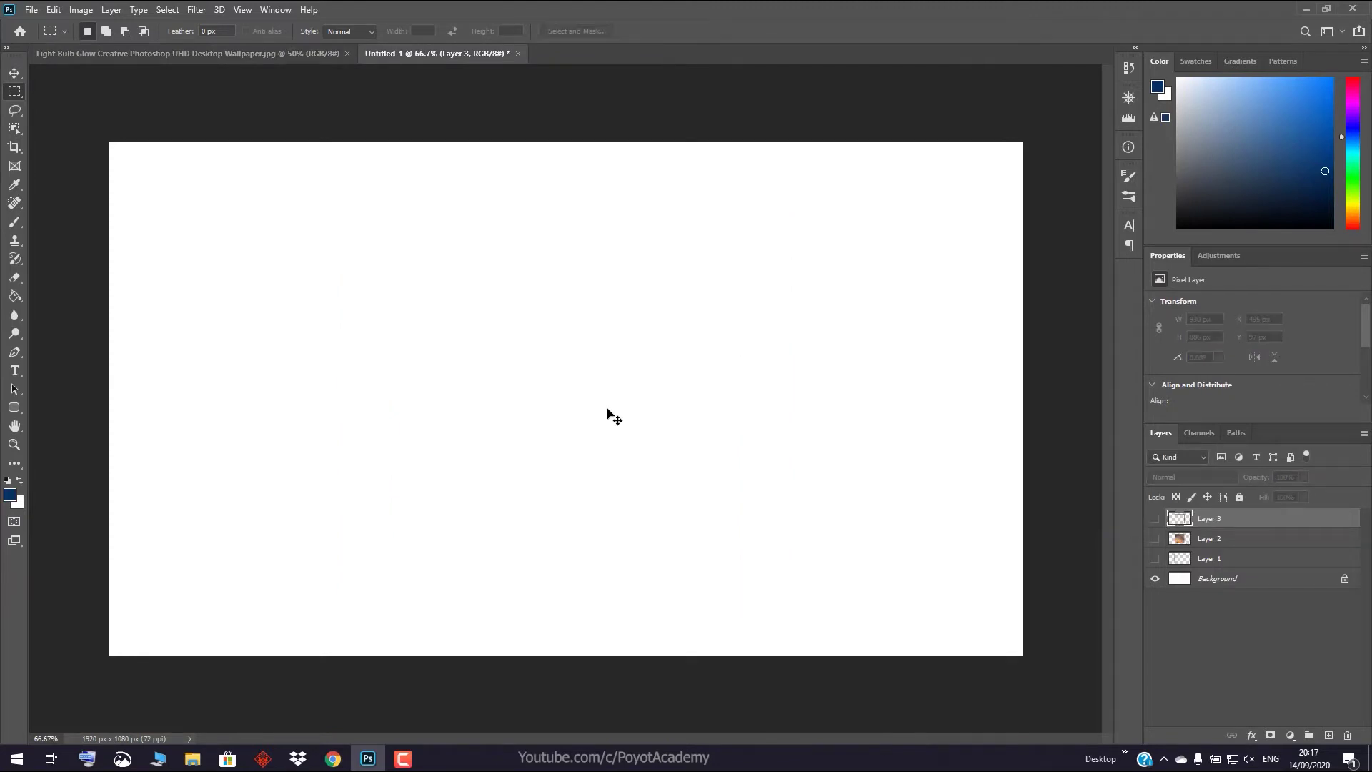
key("ctrl+v")
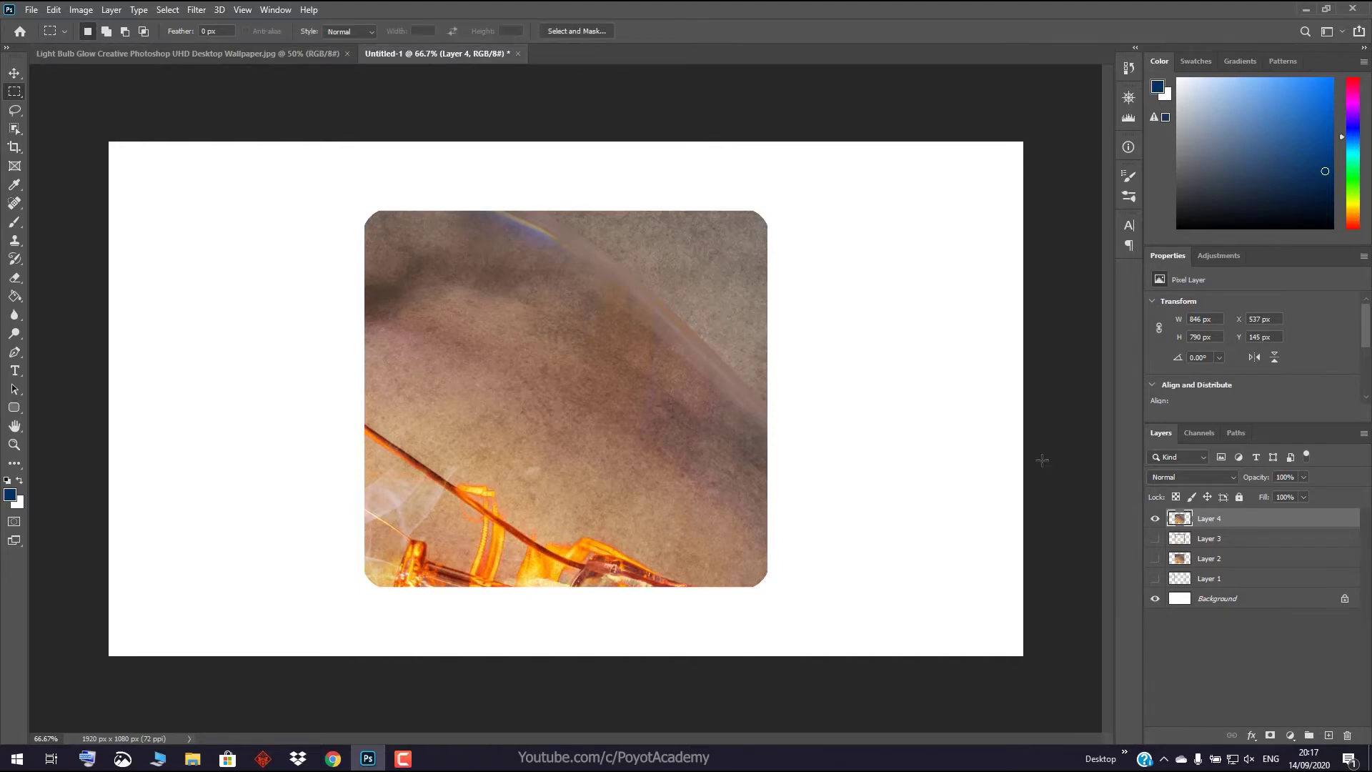
left_click(1155, 518)
left_click(259, 55)
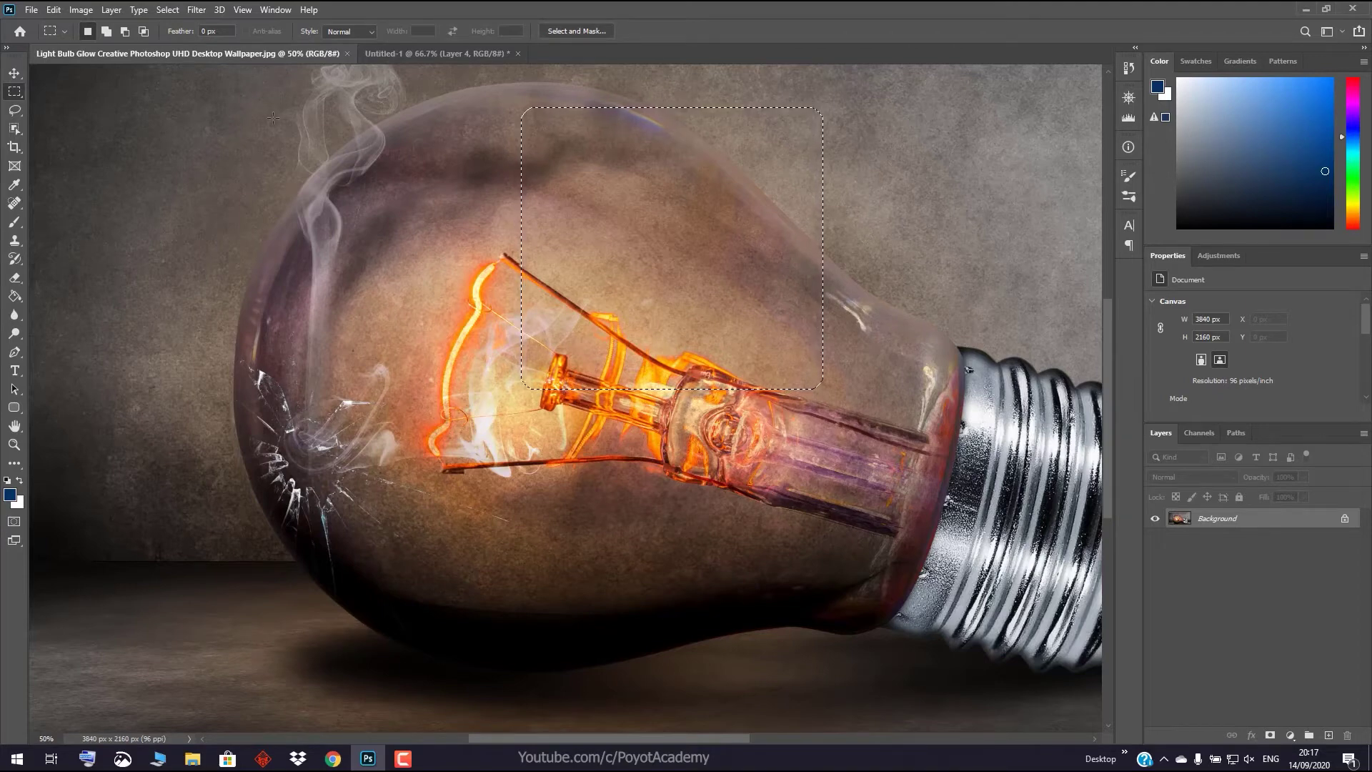
Expand a new upper-bulb rectangle by 50 pixels and paste it into Untitled-1 as Layer 5
left_click(526, 122)
left_click_drag(551, 111, 827, 361)
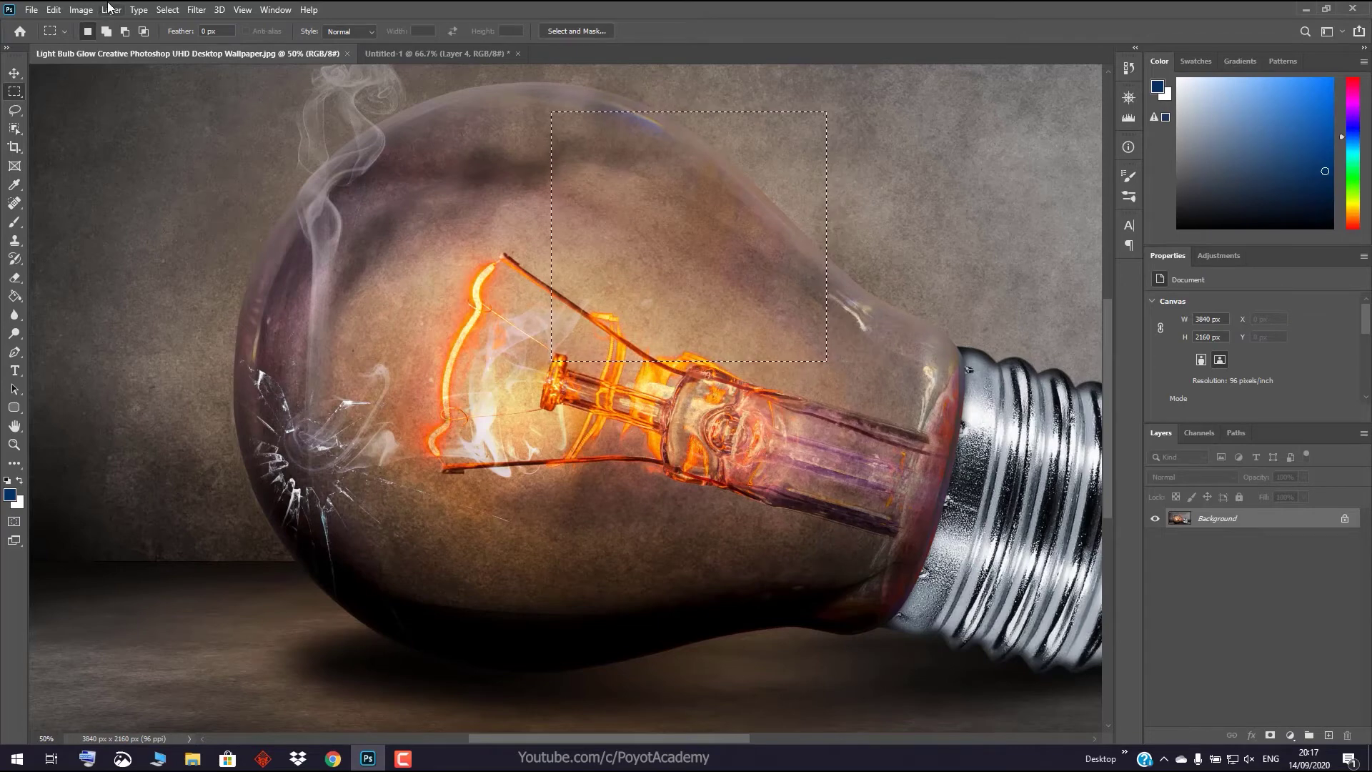
left_click(163, 10)
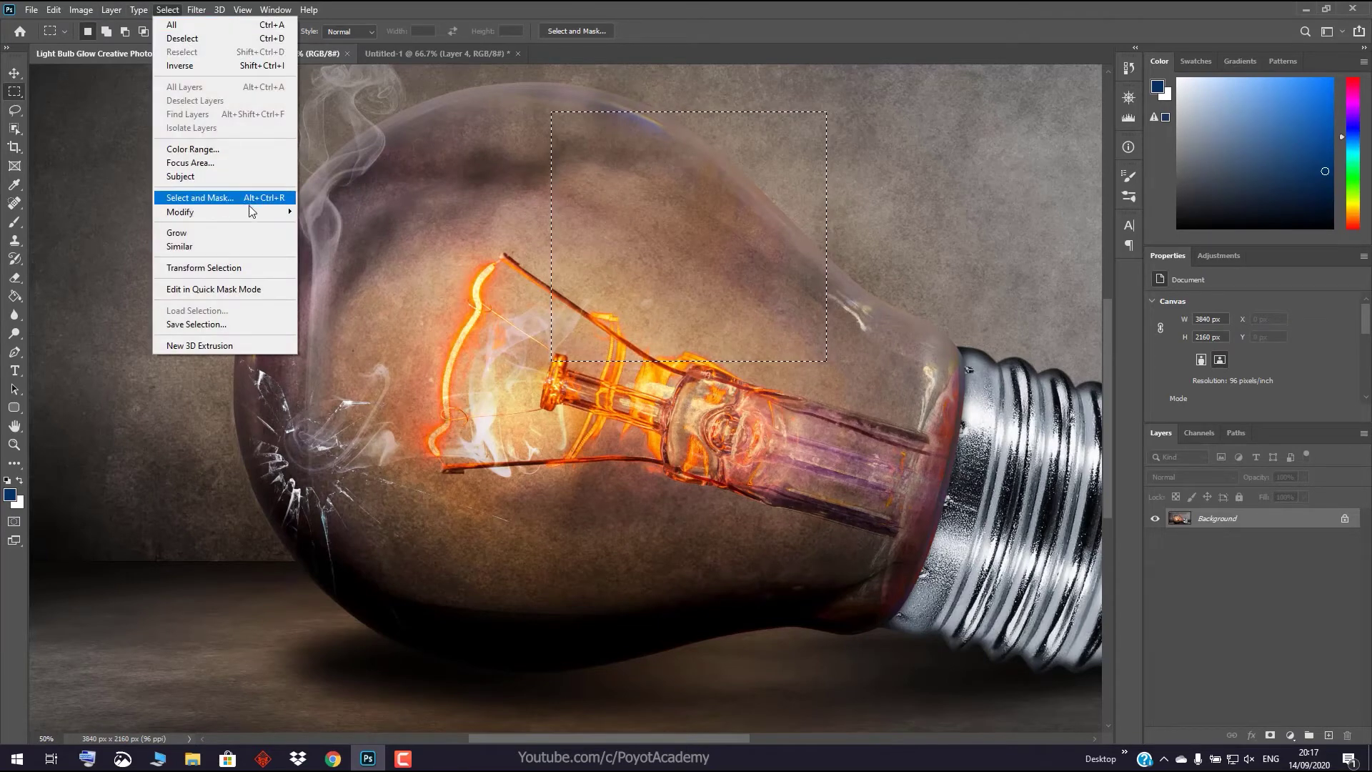
mouse_move(180, 211)
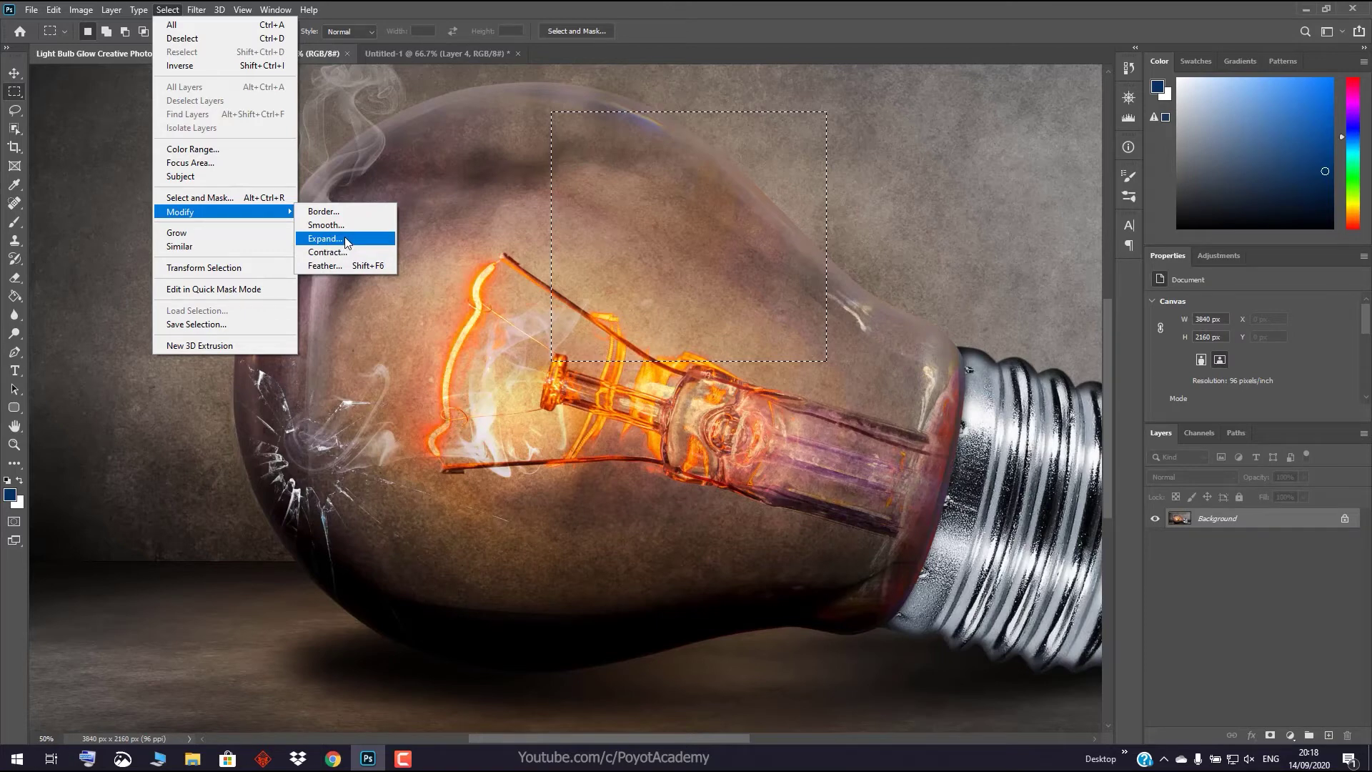
left_click(345, 238)
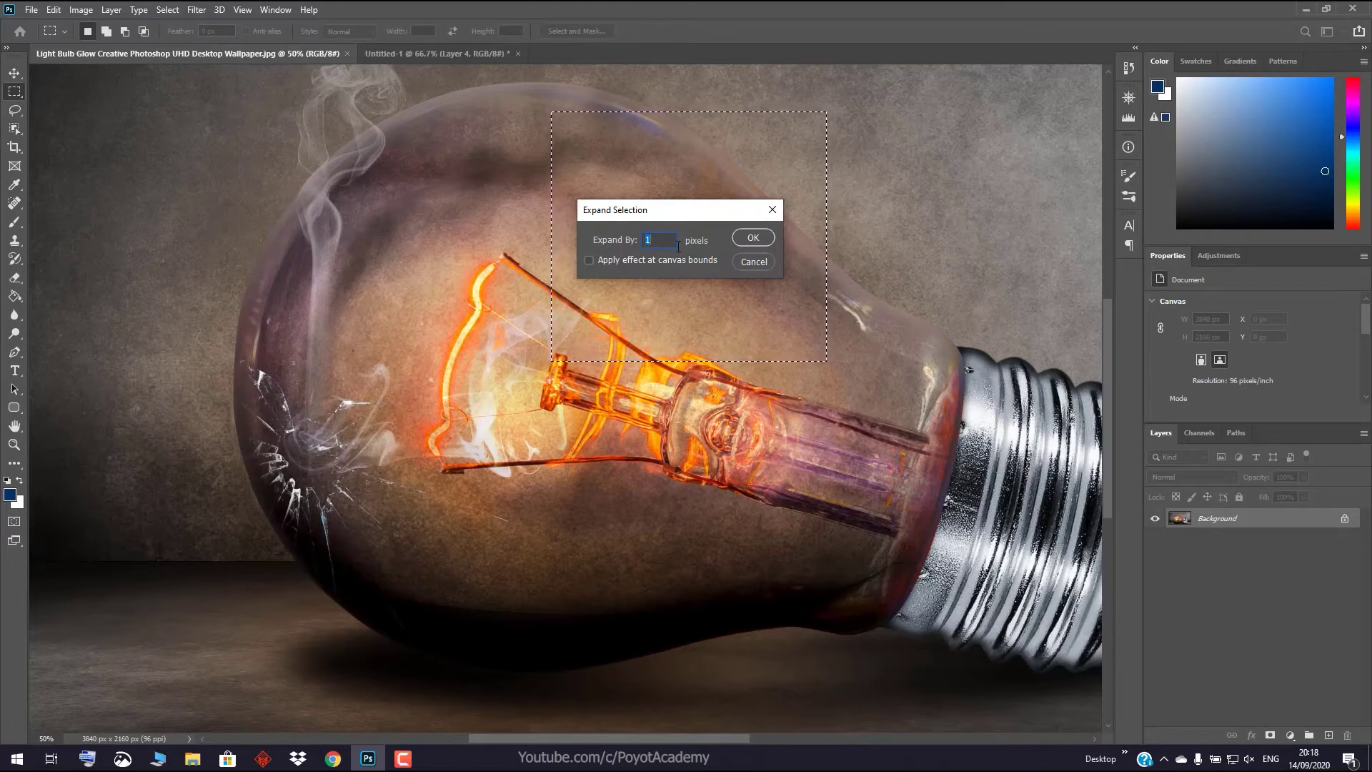
type("0")
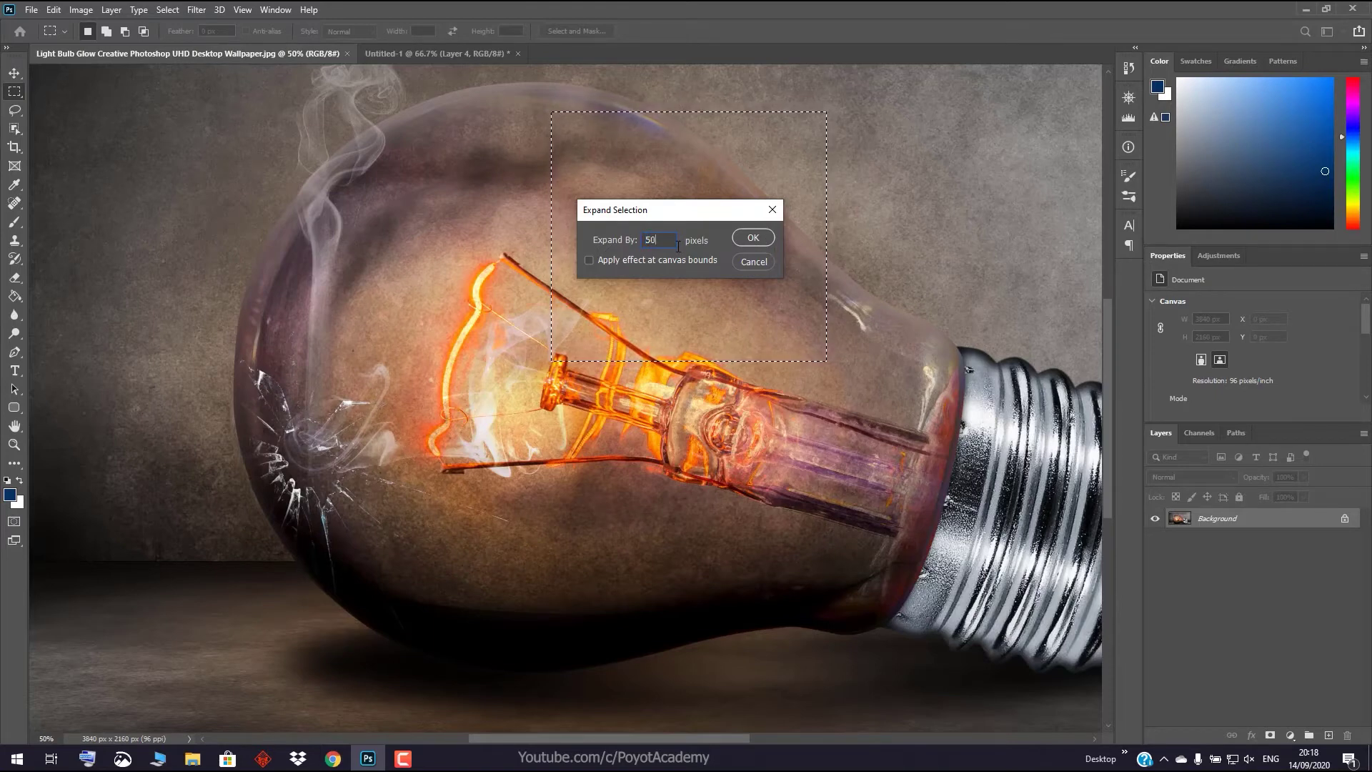
left_click(758, 238)
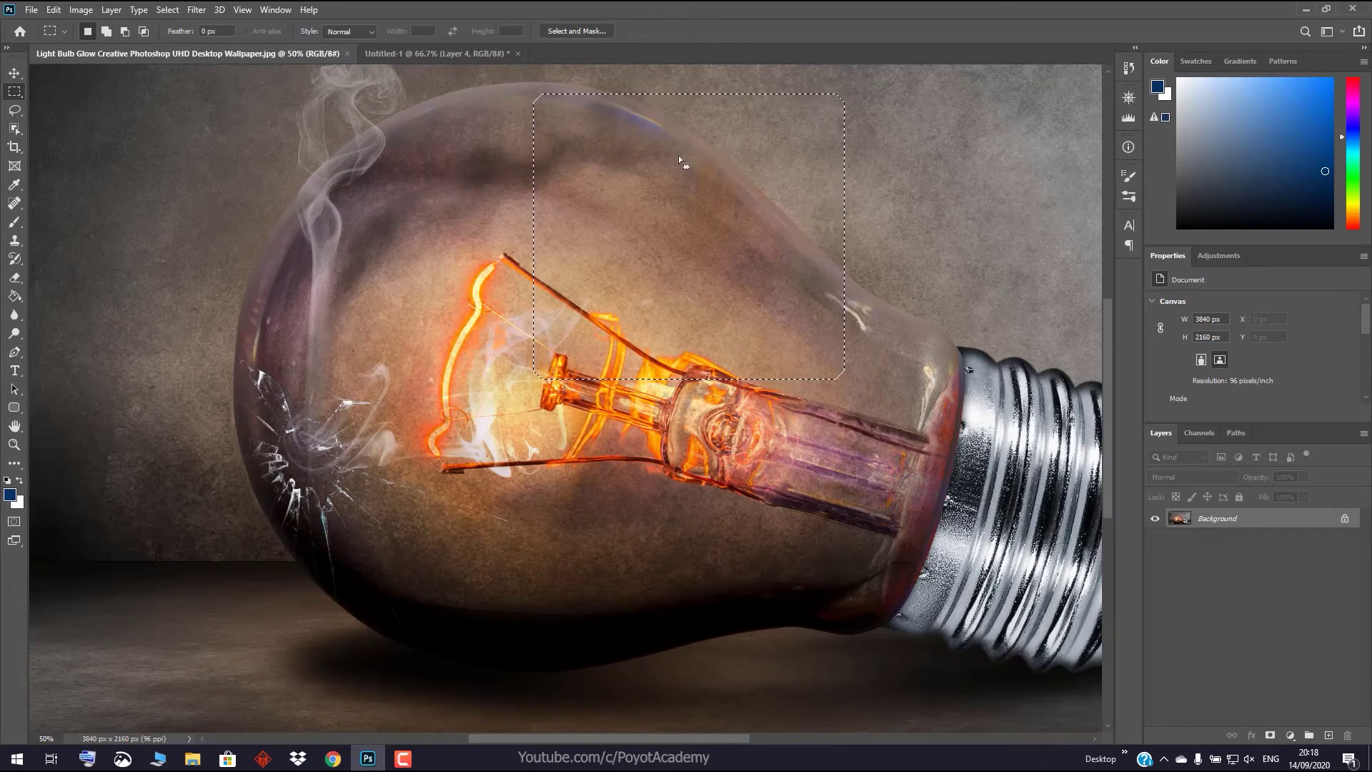
left_click(442, 53)
key("ctrl+v")
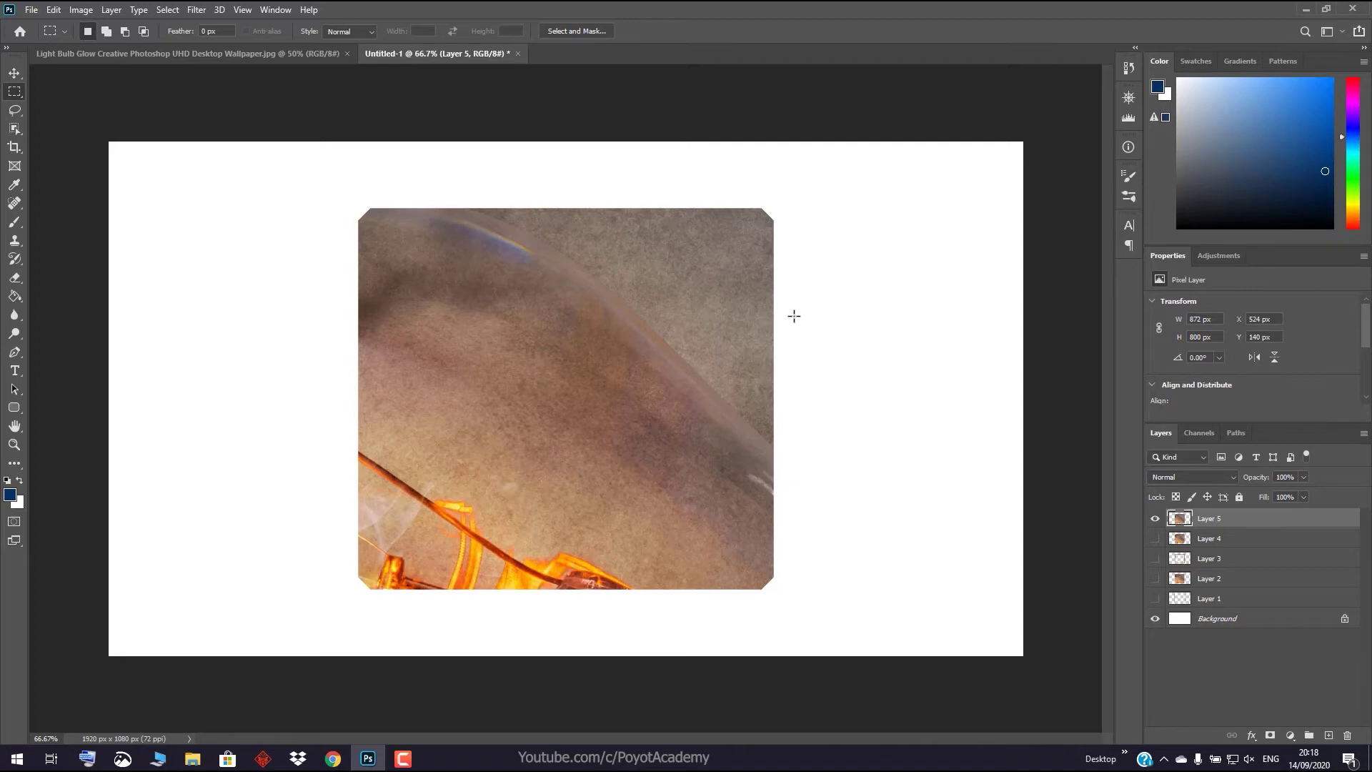
left_click(319, 55)
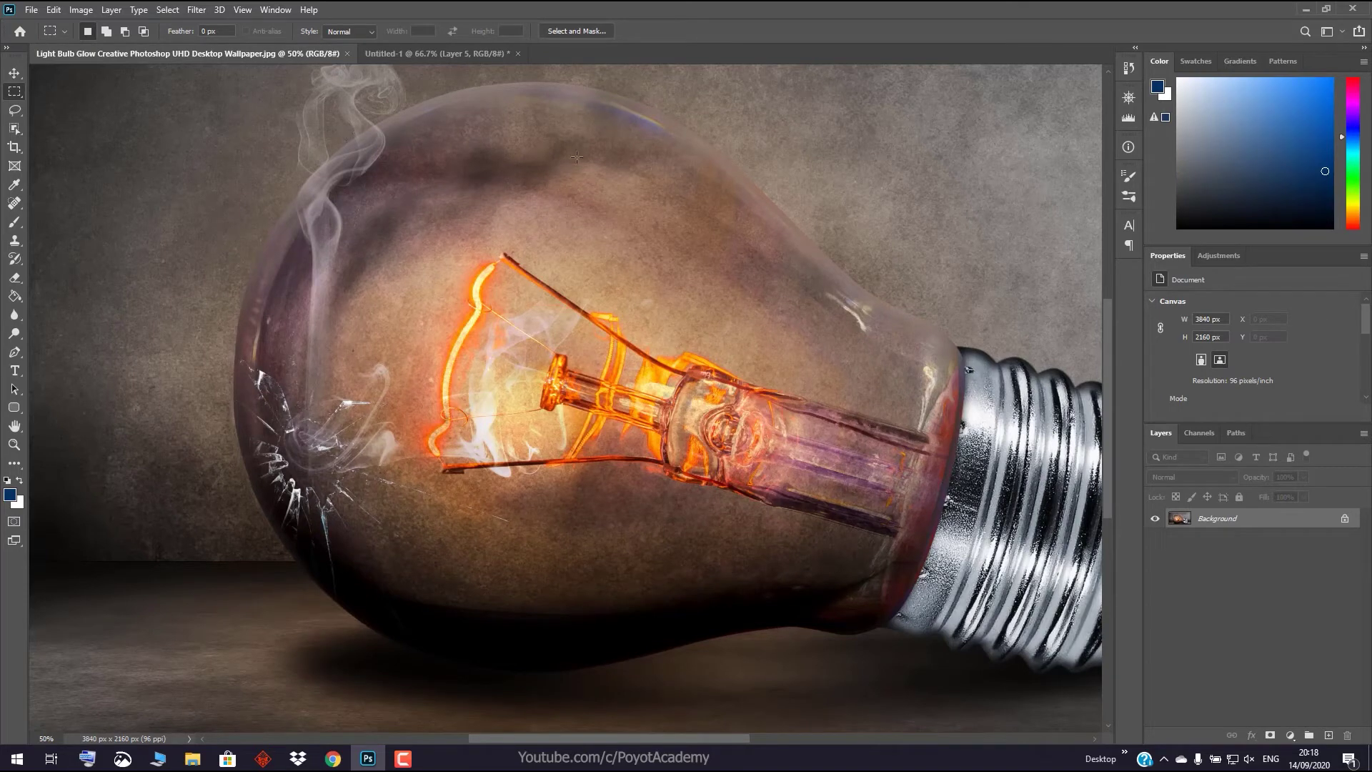
Smooth a fresh upper-bulb rectangle, deselect it, fit the photo on screen and select all
left_click_drag(544, 118, 825, 375)
left_click(171, 14)
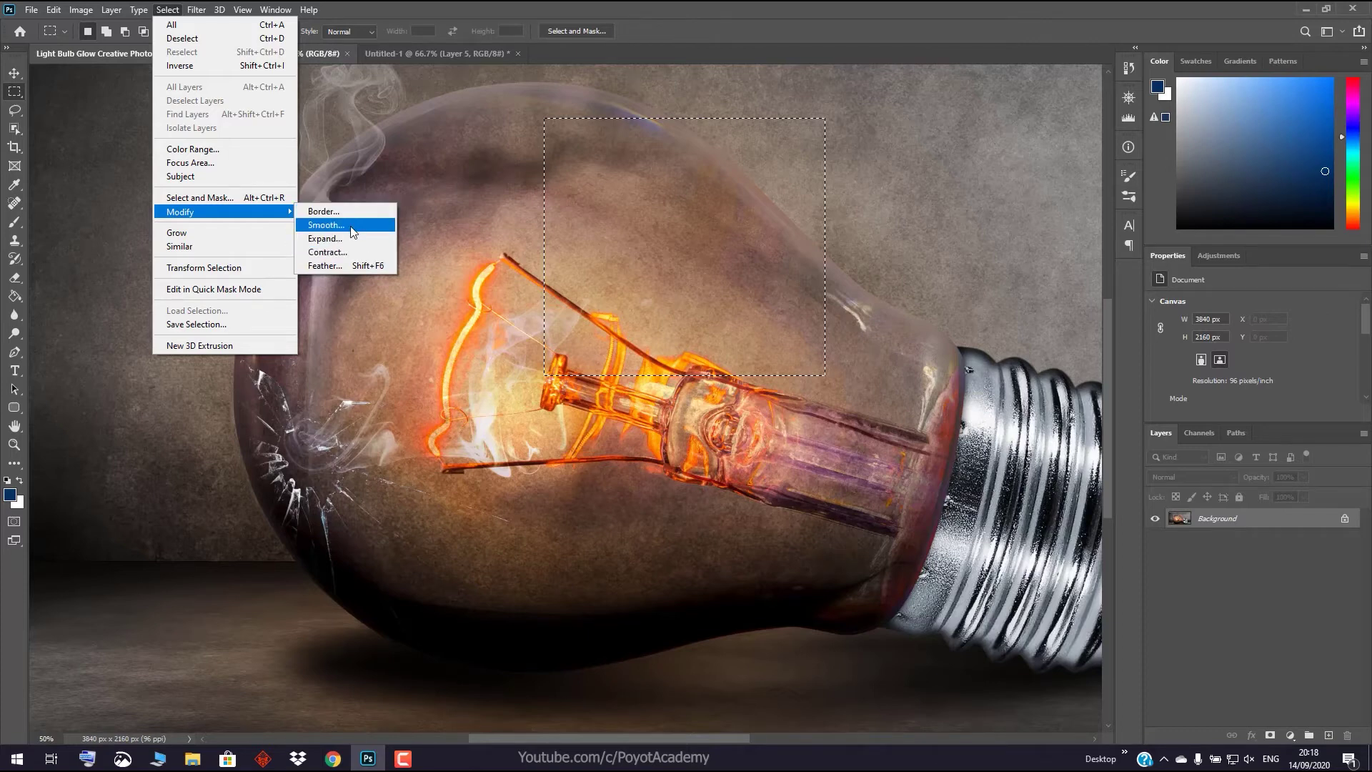
left_click(326, 225)
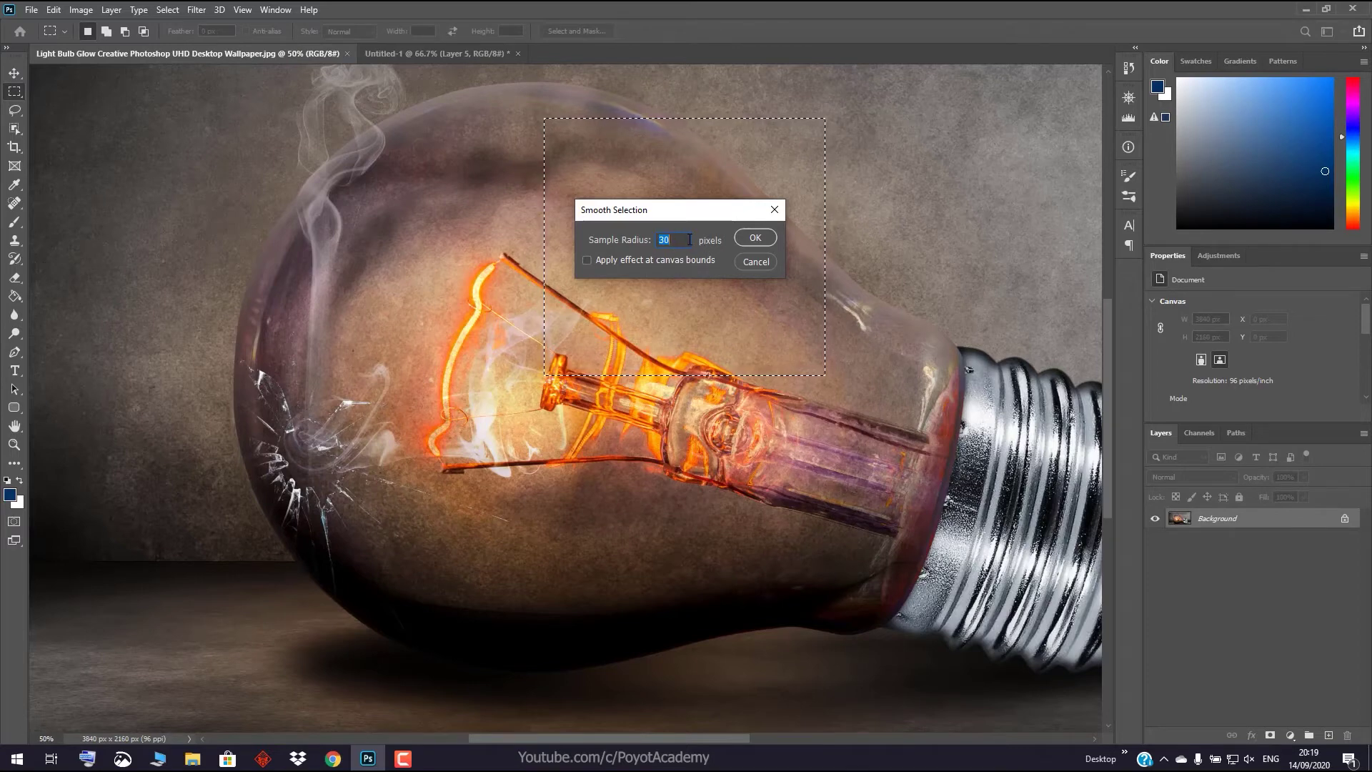
left_click(748, 239)
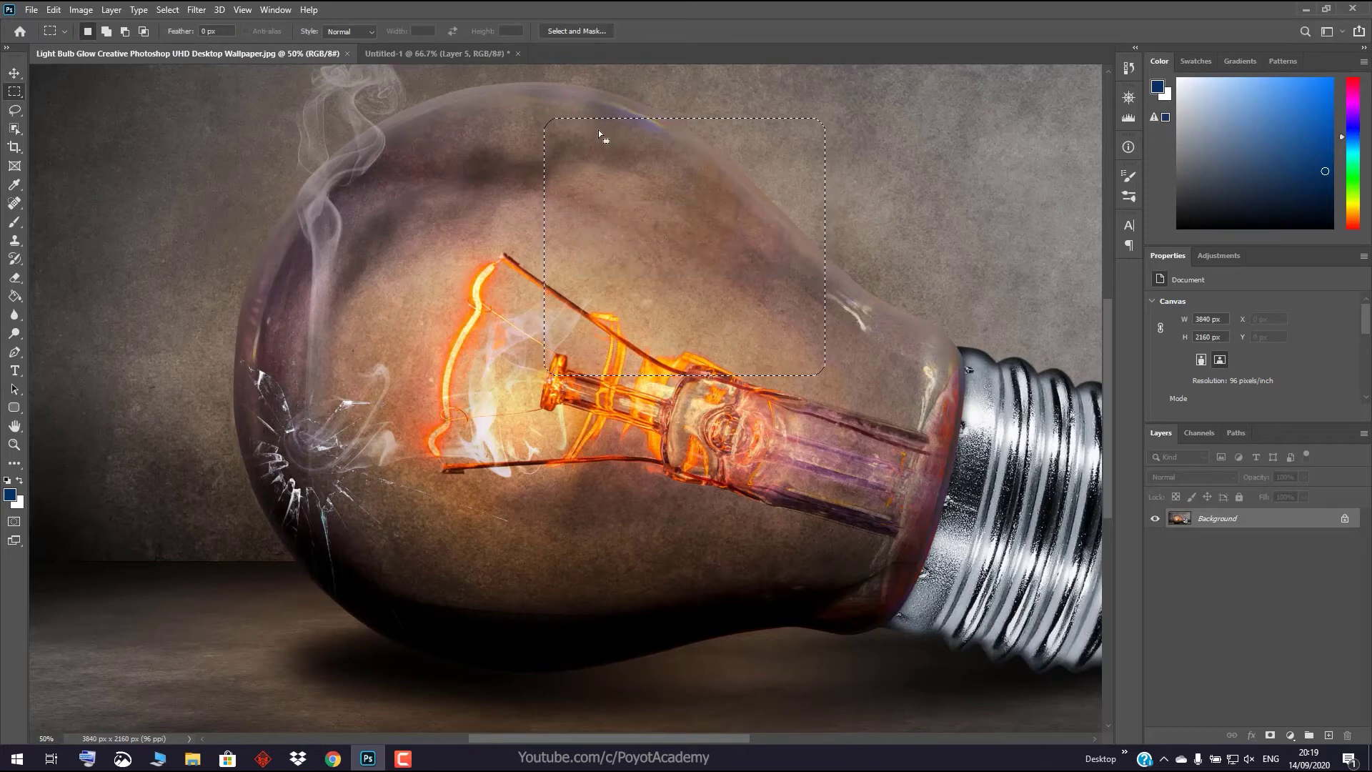
left_click(528, 128)
double_click(14, 426)
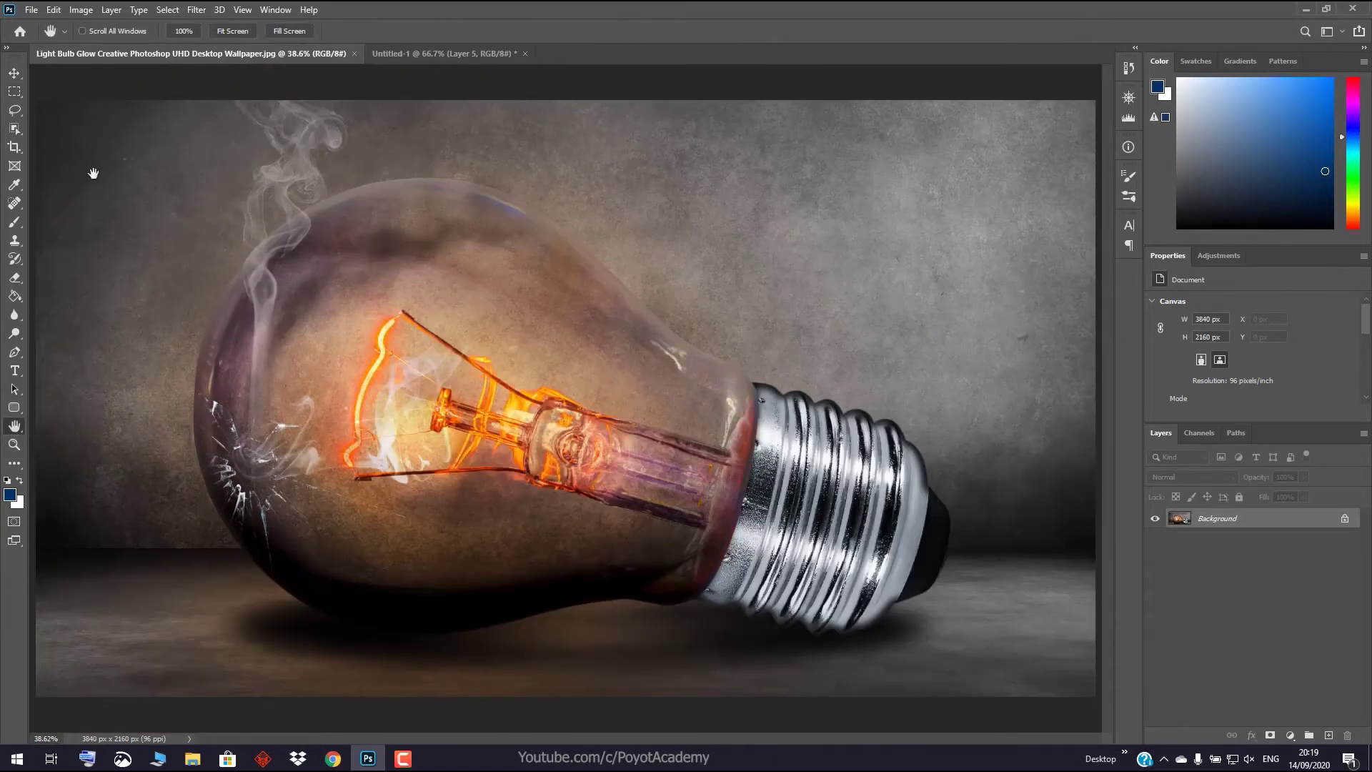
key("ctrl+a")
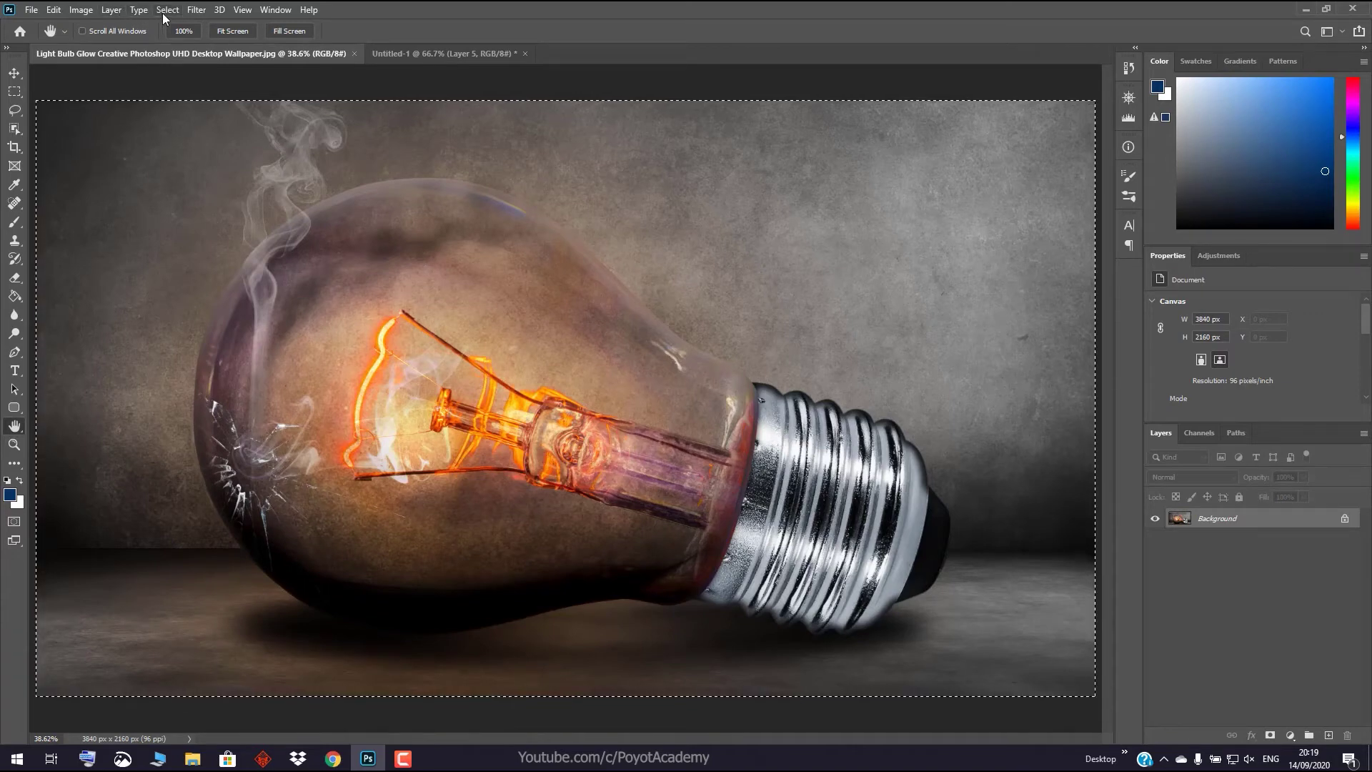
Smooth the whole-image selection with a 30-pixel radius, then clear it using the Rectangular Marquee
left_click(165, 11)
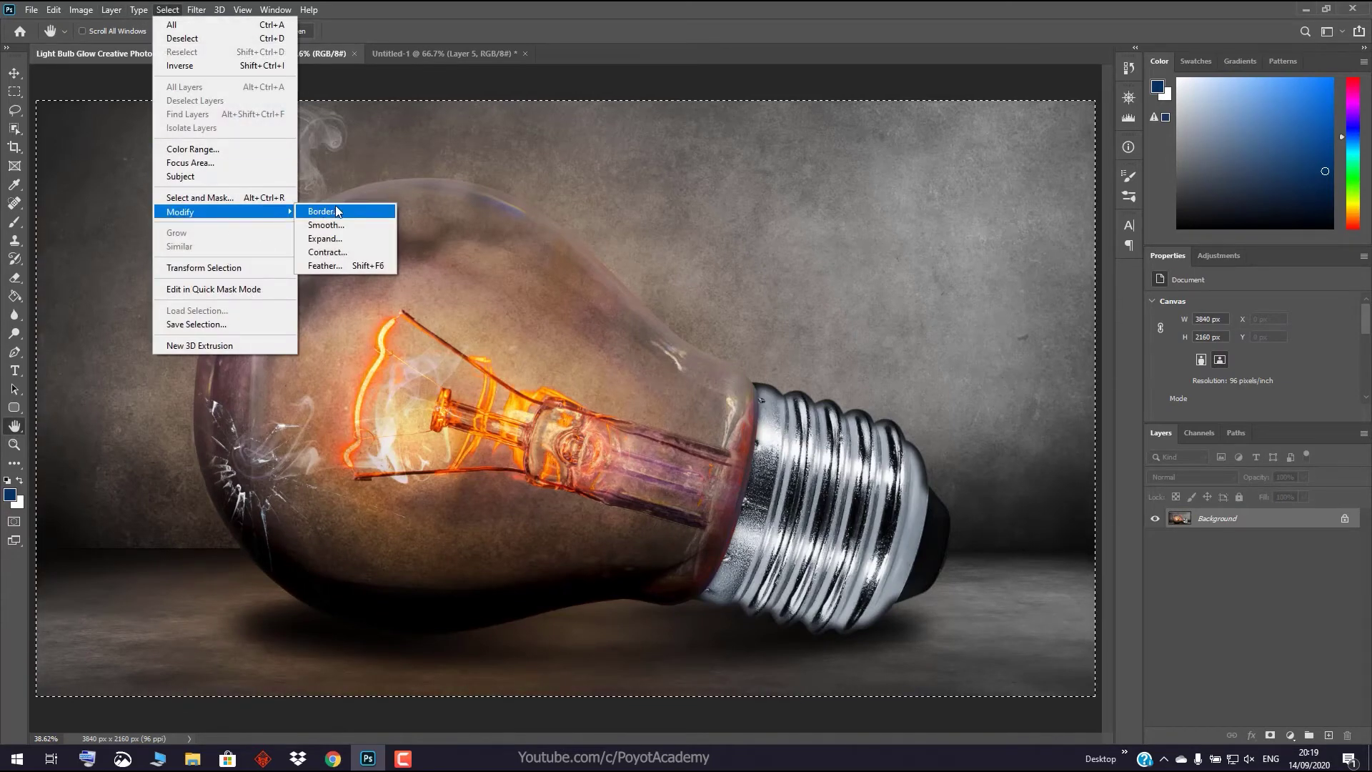
left_click(343, 225)
type("30")
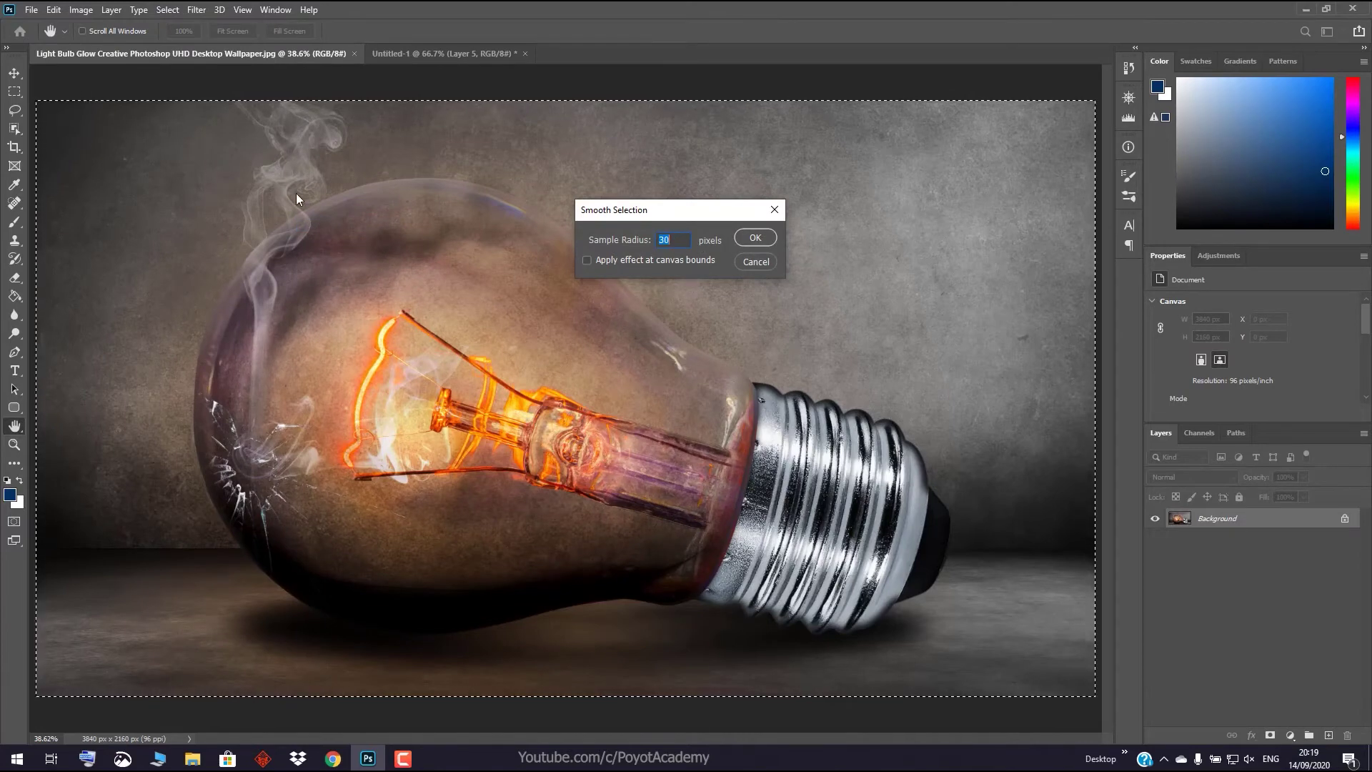
left_click(755, 238)
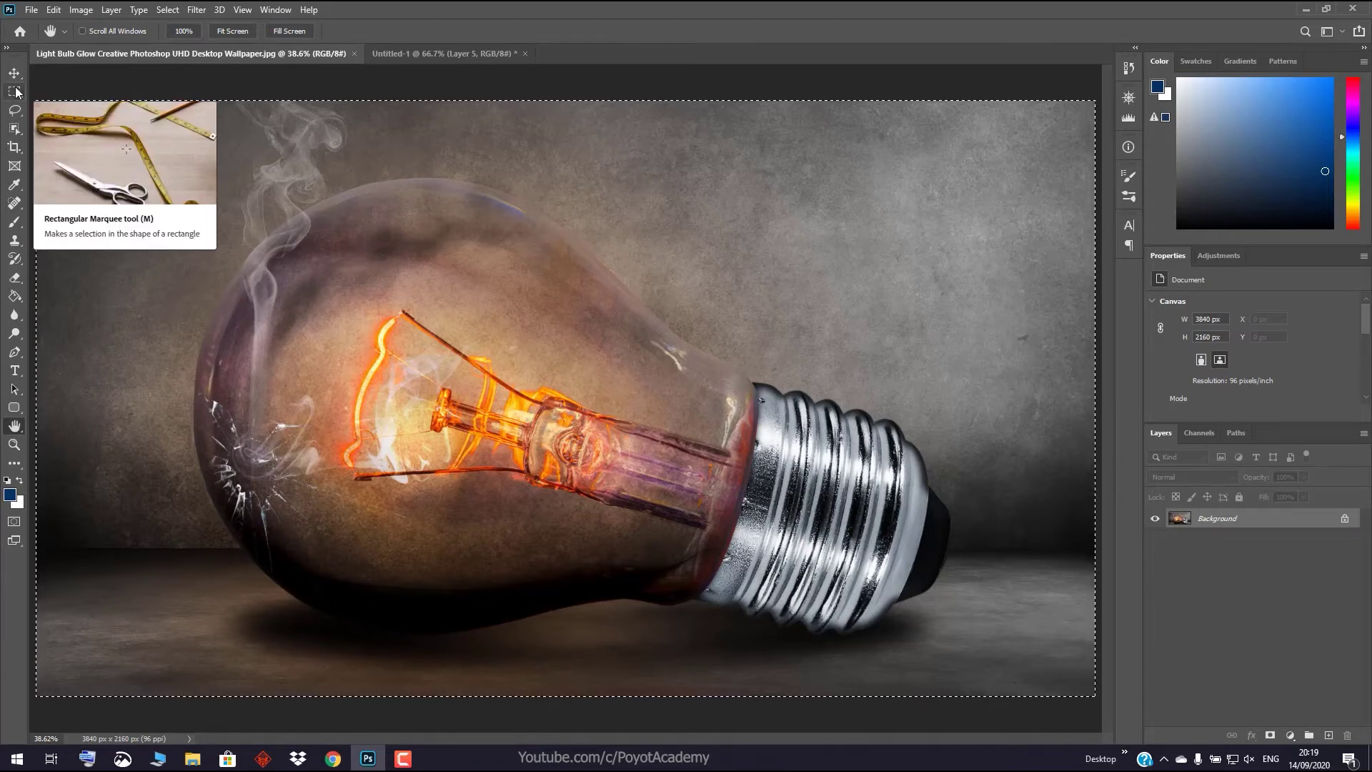
left_click(15, 92)
left_click_drag(458, 178, 724, 443)
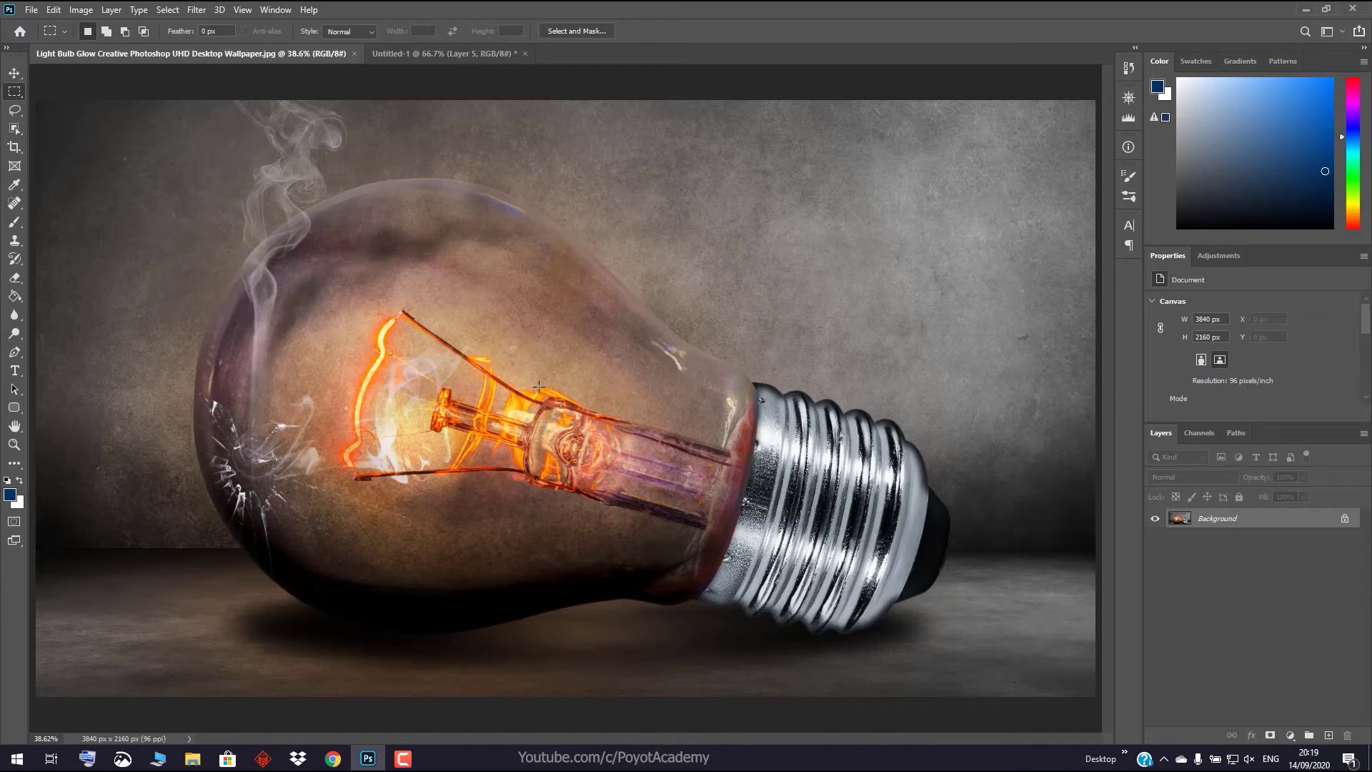
Select the whole photo and smooth it by 30 pixels with Apply effect at canvas bounds on
key("ctrl+a")
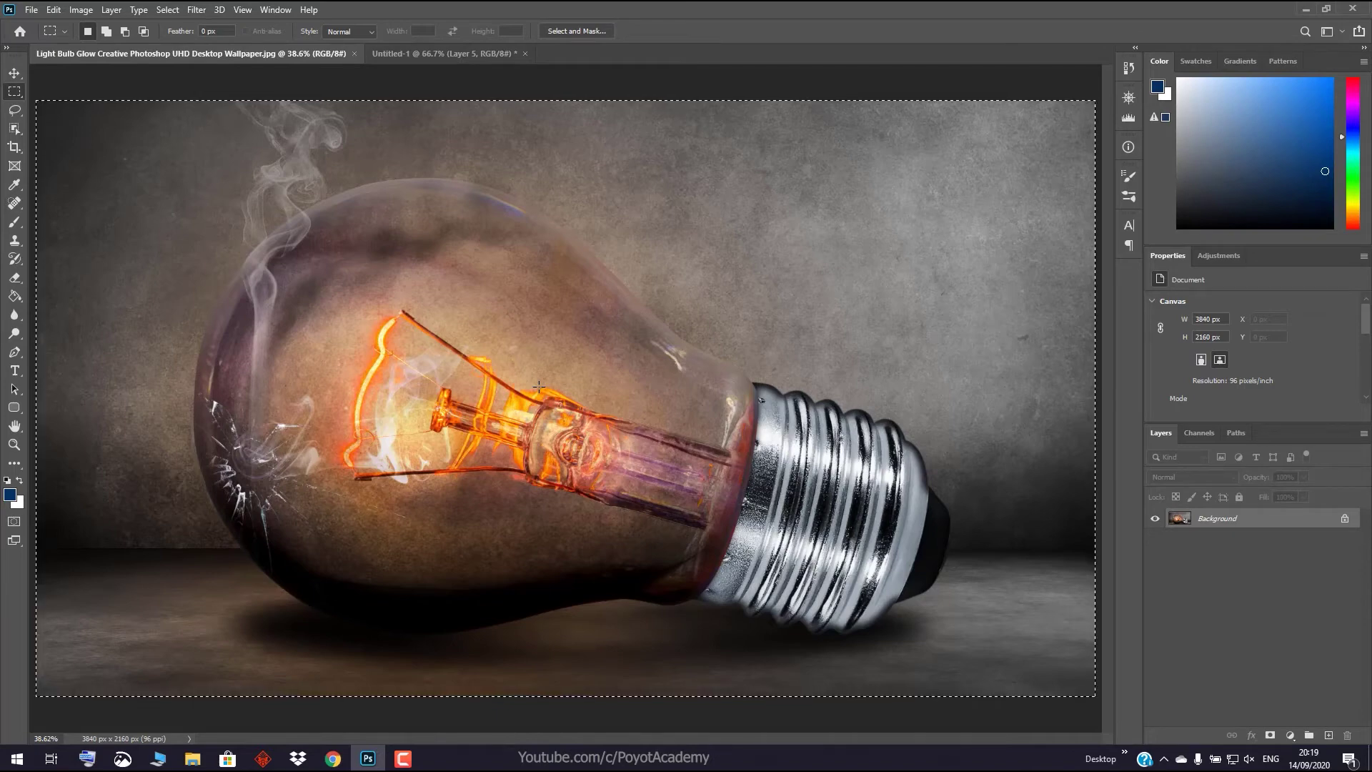
left_click(166, 10)
mouse_move(180, 212)
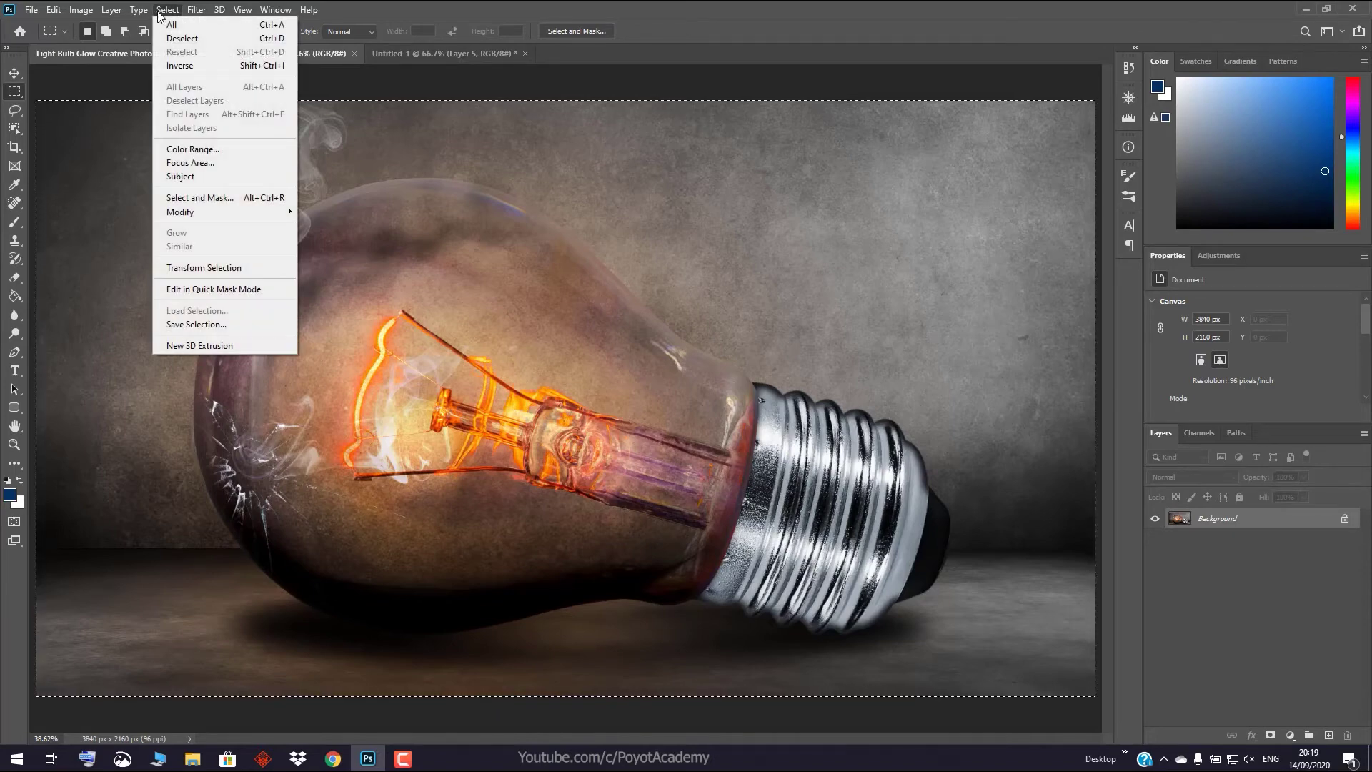
left_click(331, 224)
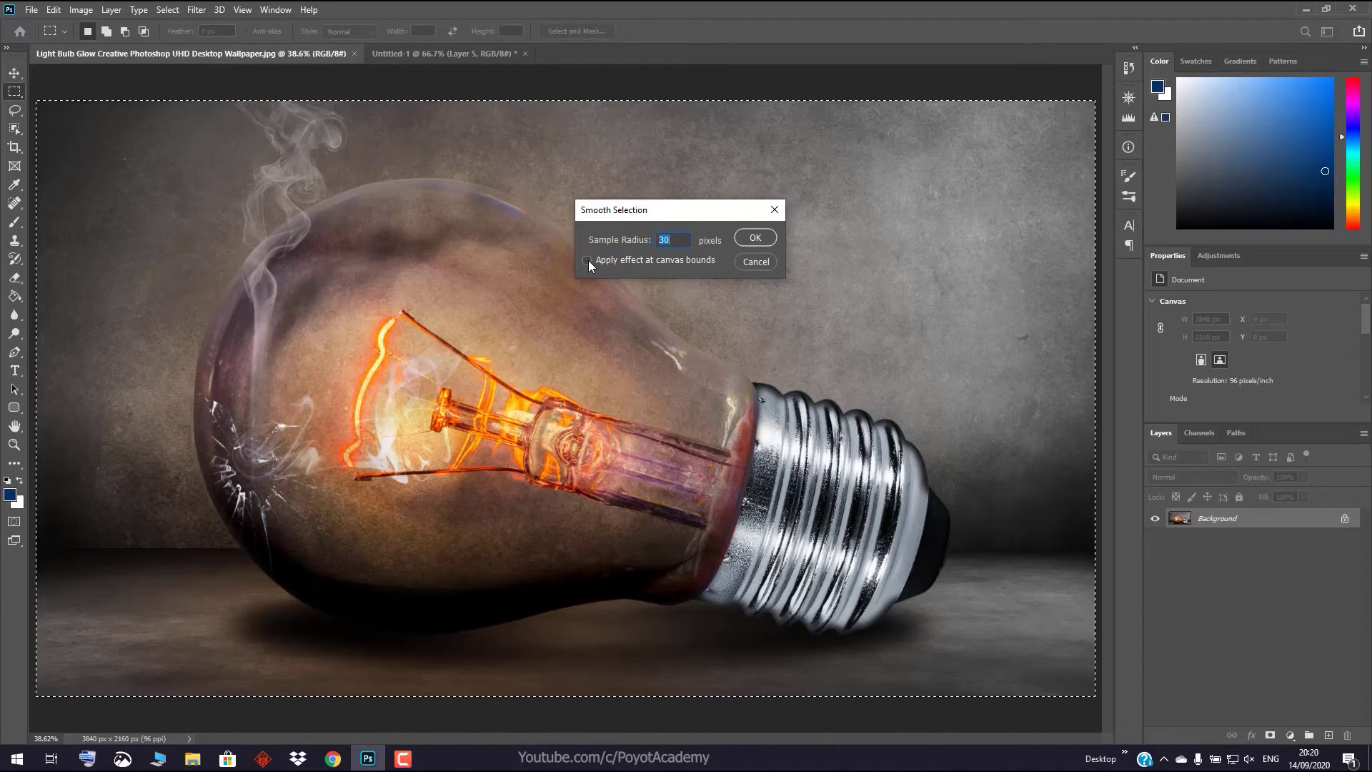
left_click(587, 260)
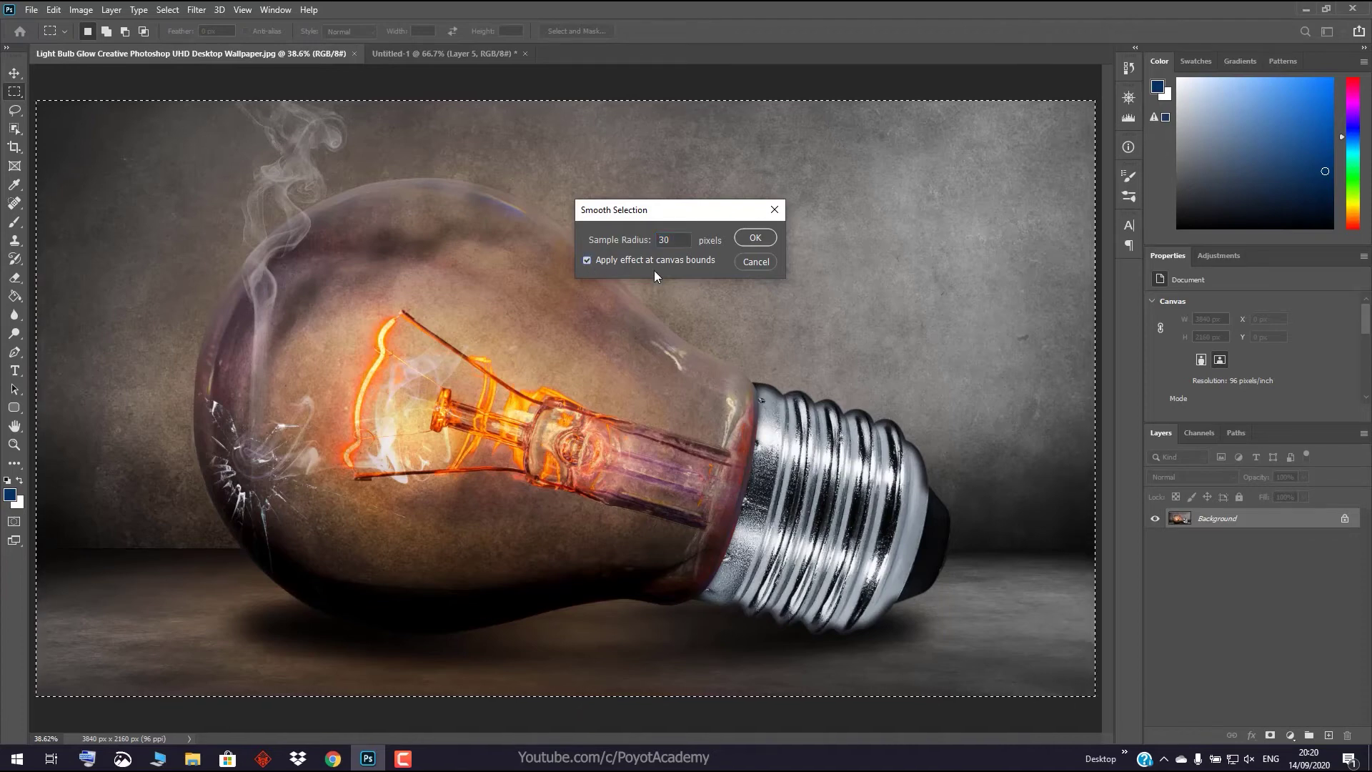
left_click(755, 238)
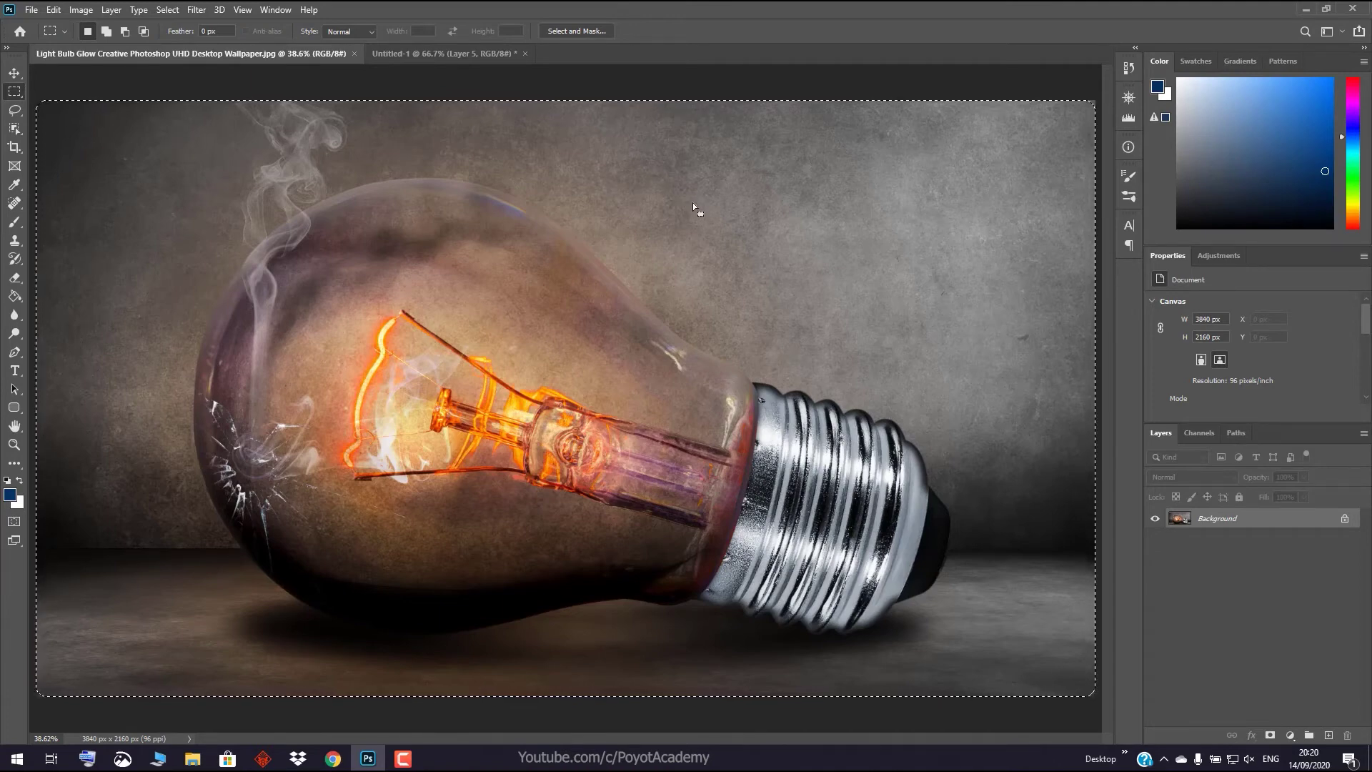
Reselect the whole photo, dismiss the Expand settings, and bring the Select menu back up
key("ctrl+d")
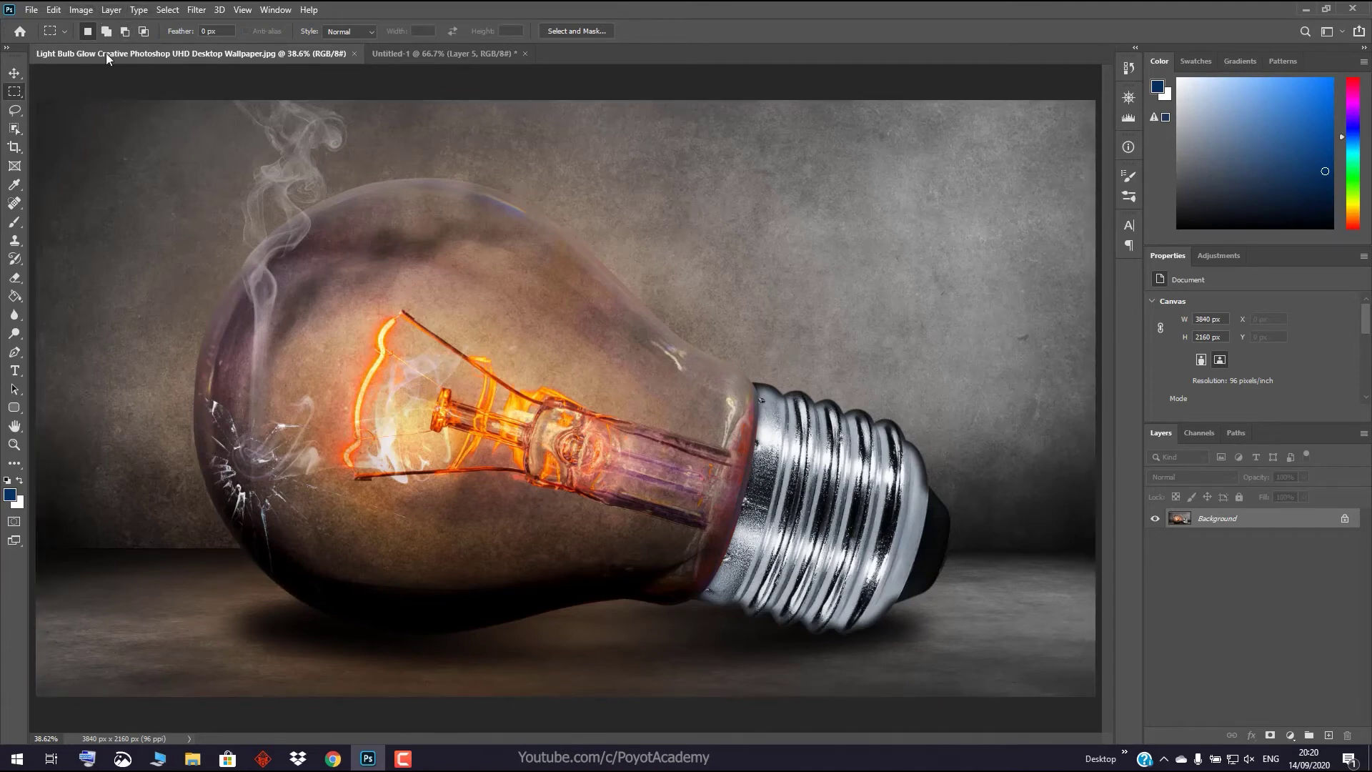
key("ctrl+a")
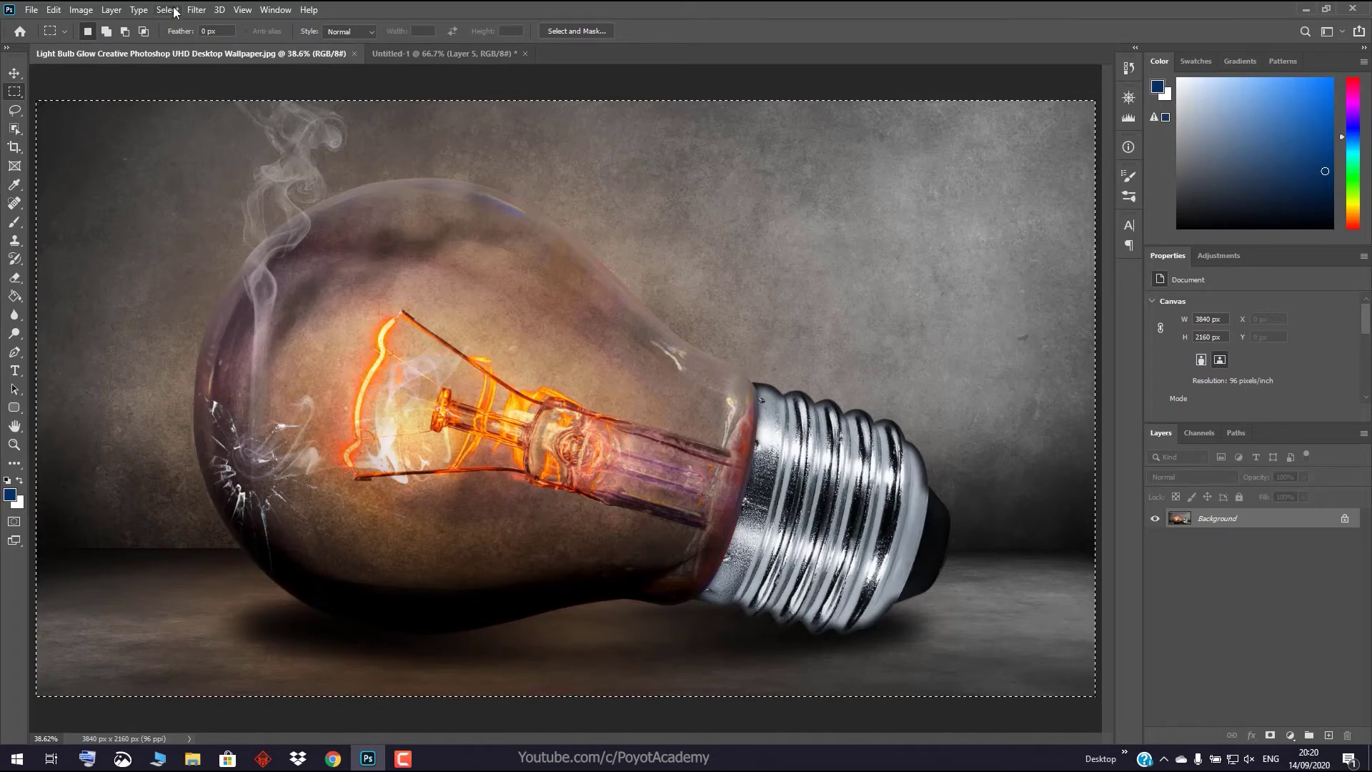
left_click(167, 9)
mouse_move(180, 212)
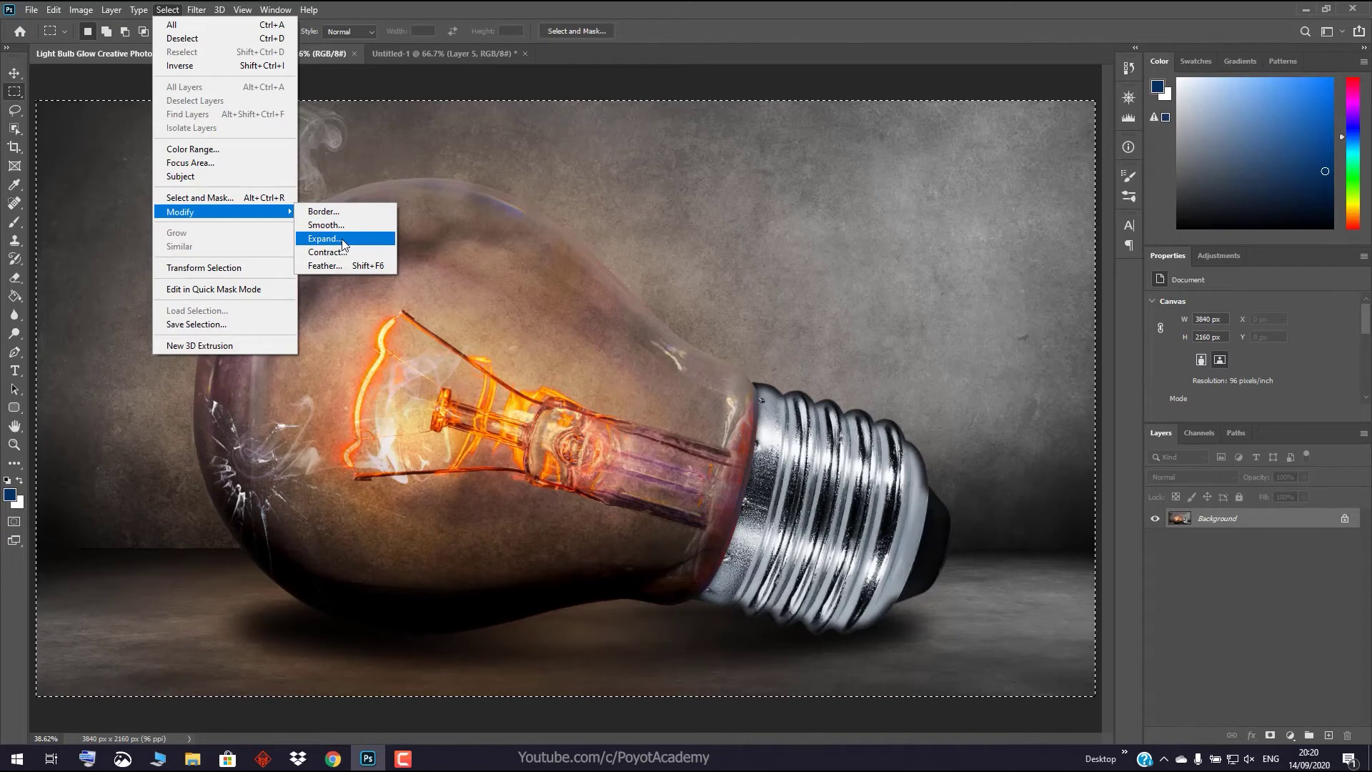
left_click(342, 239)
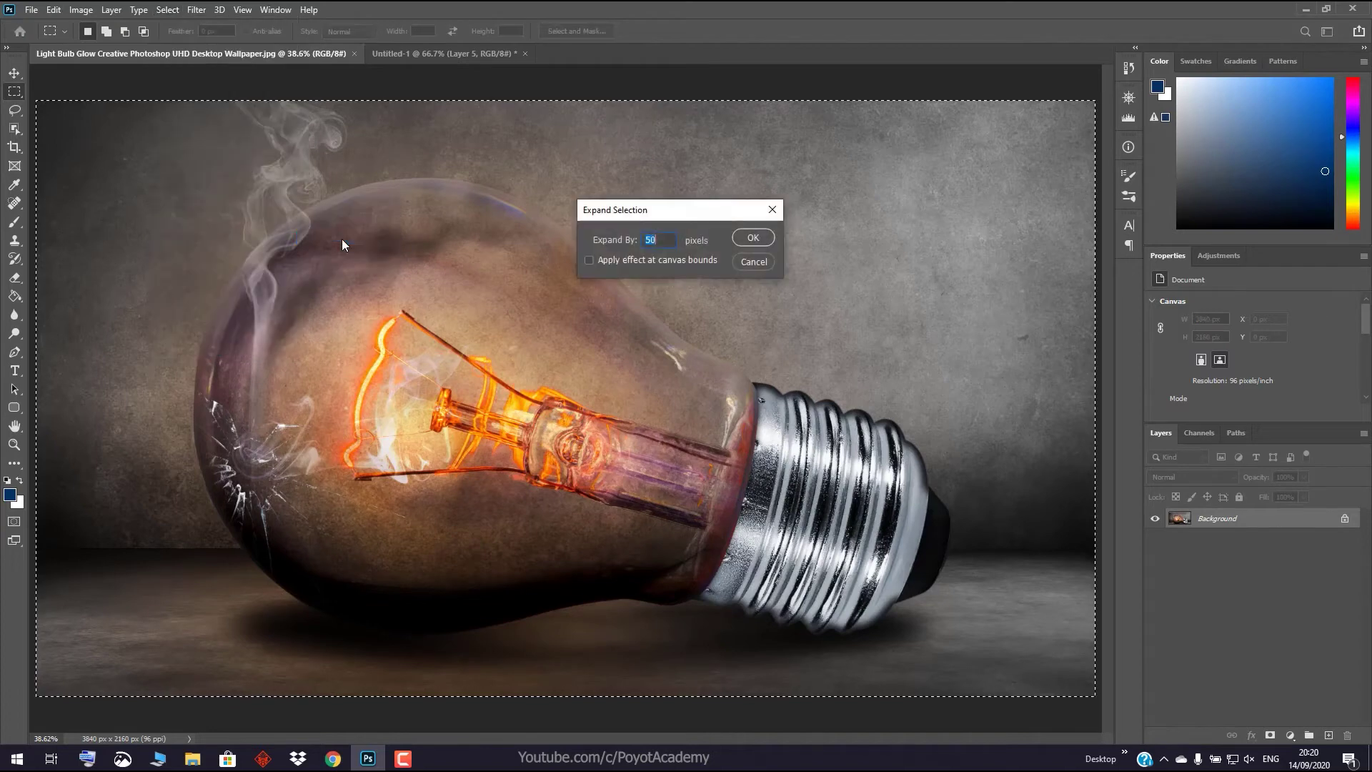
left_click(627, 260)
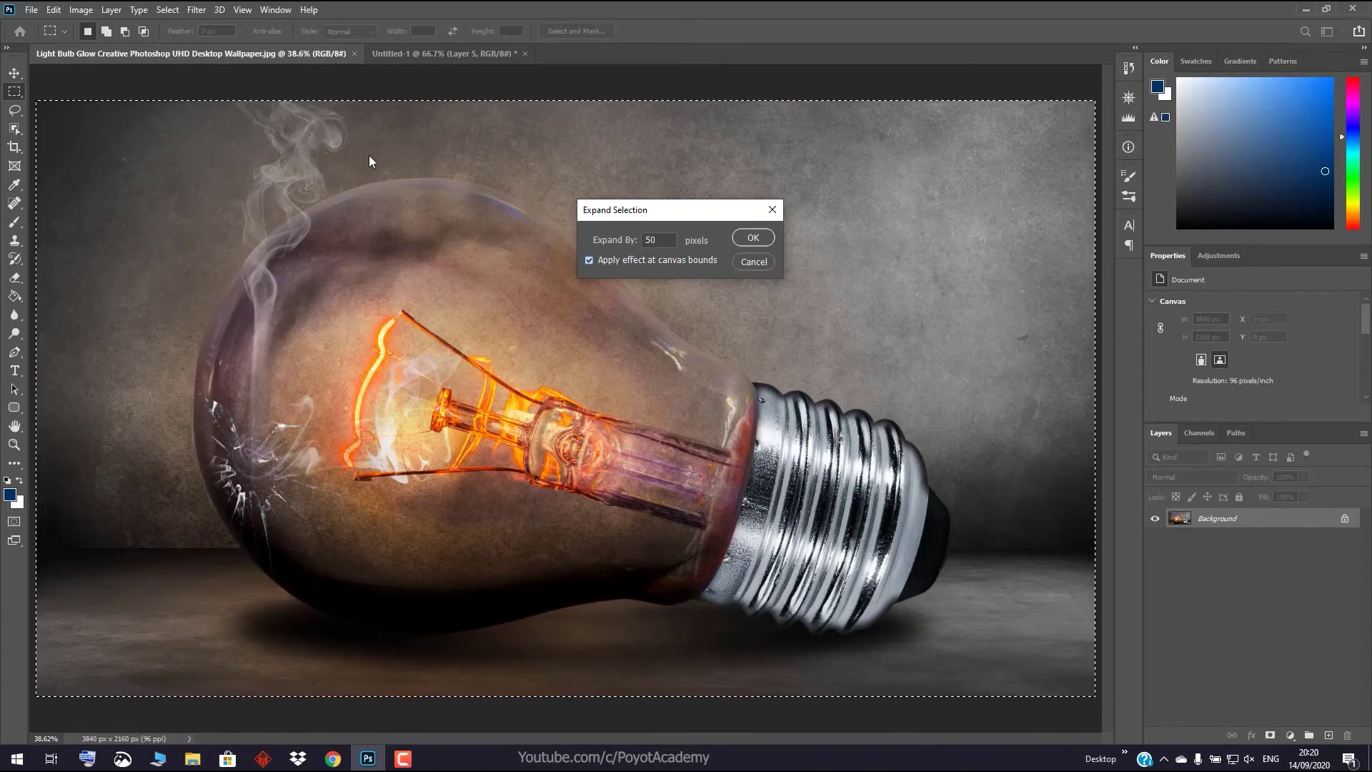
left_click(761, 265)
left_click(760, 265)
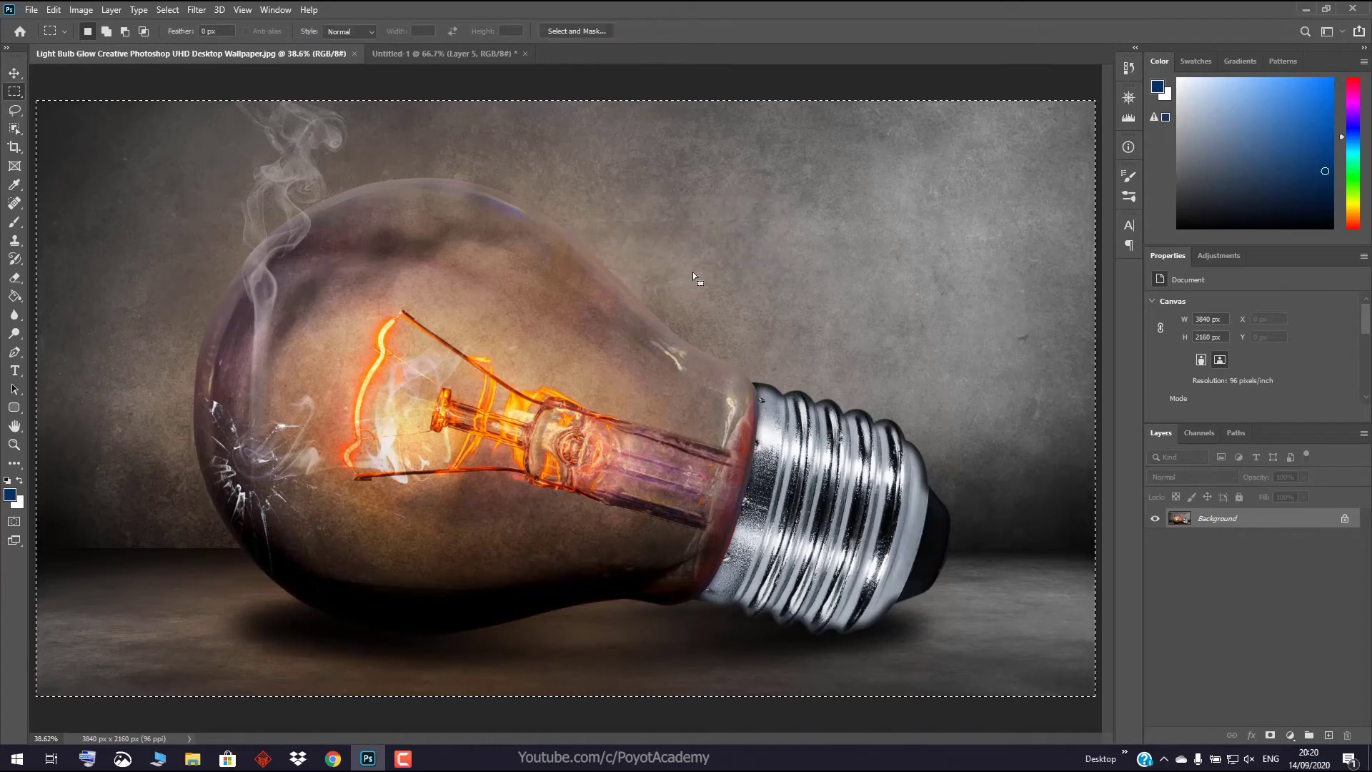
left_click(169, 10)
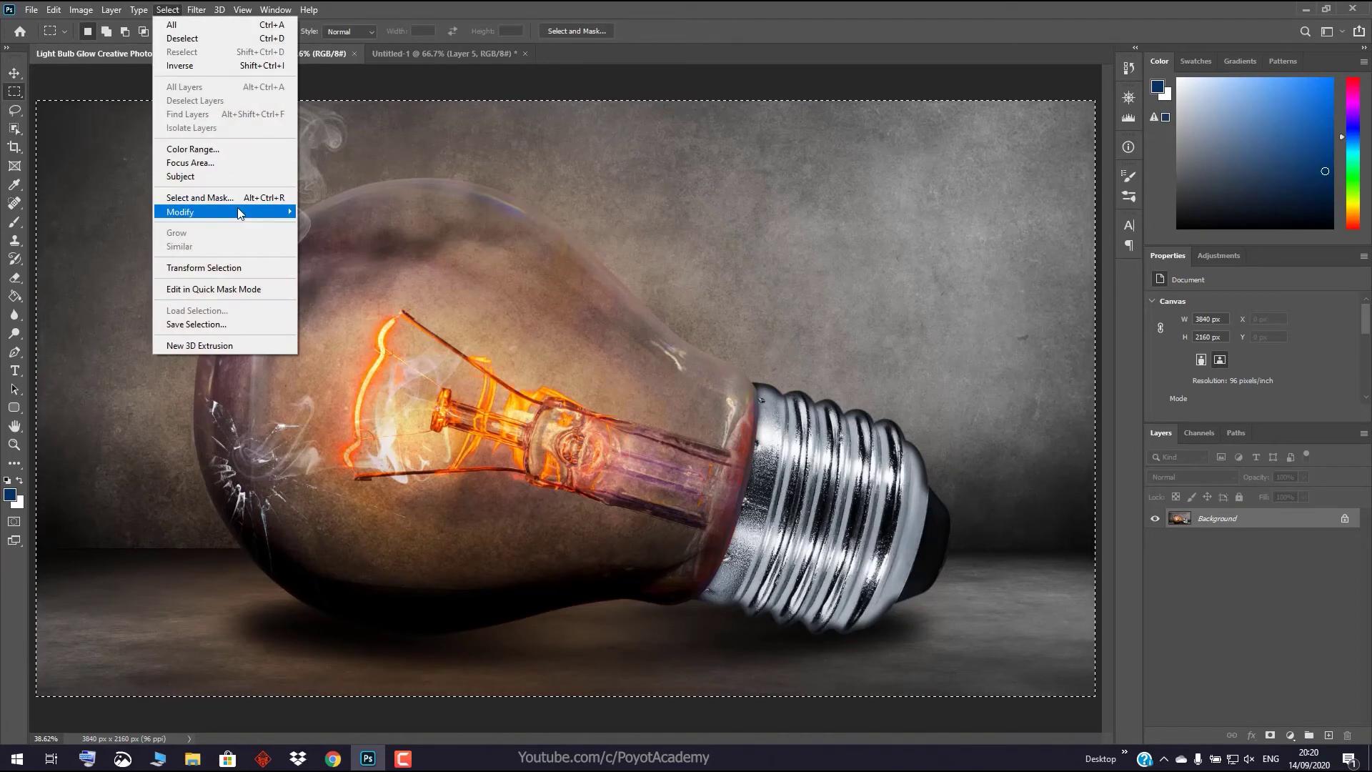
mouse_move(225, 211)
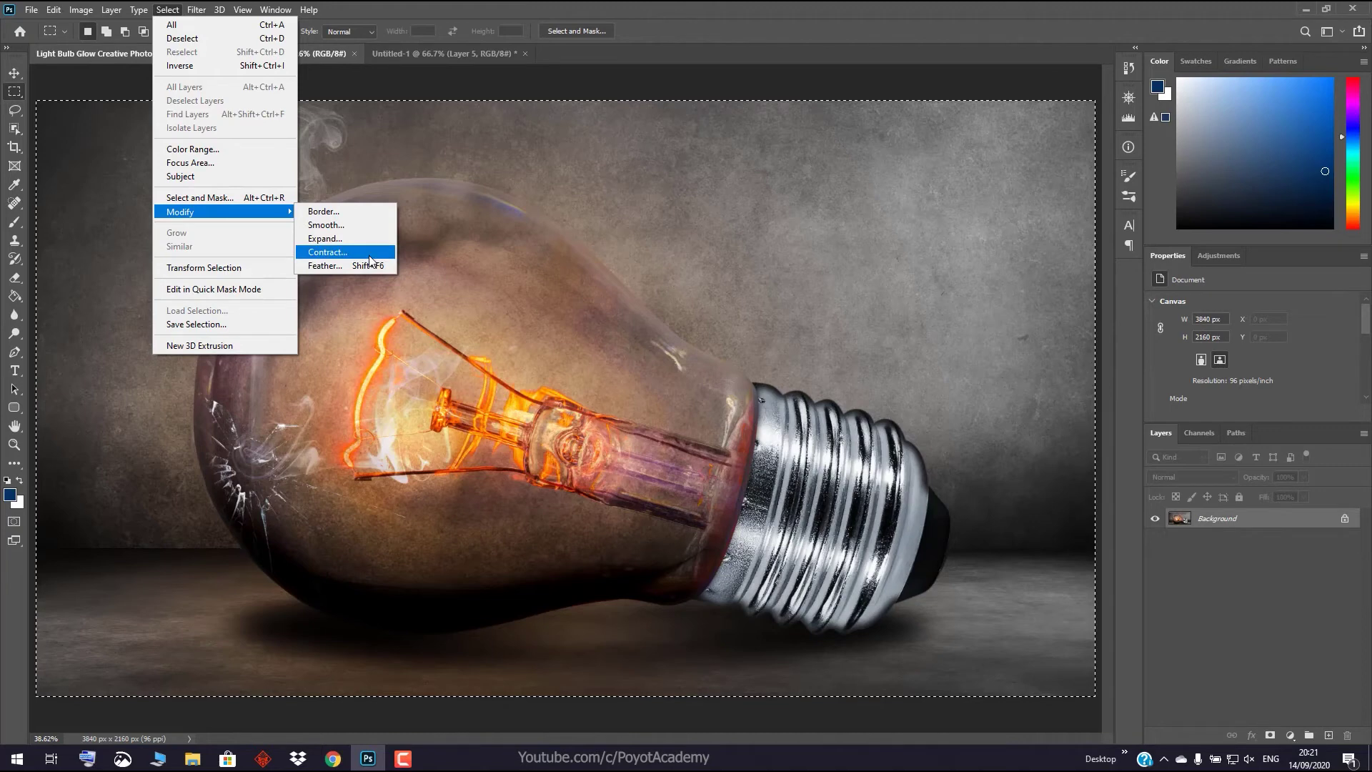
Contract the whole-image selection by 70 pixels
left_click(368, 255)
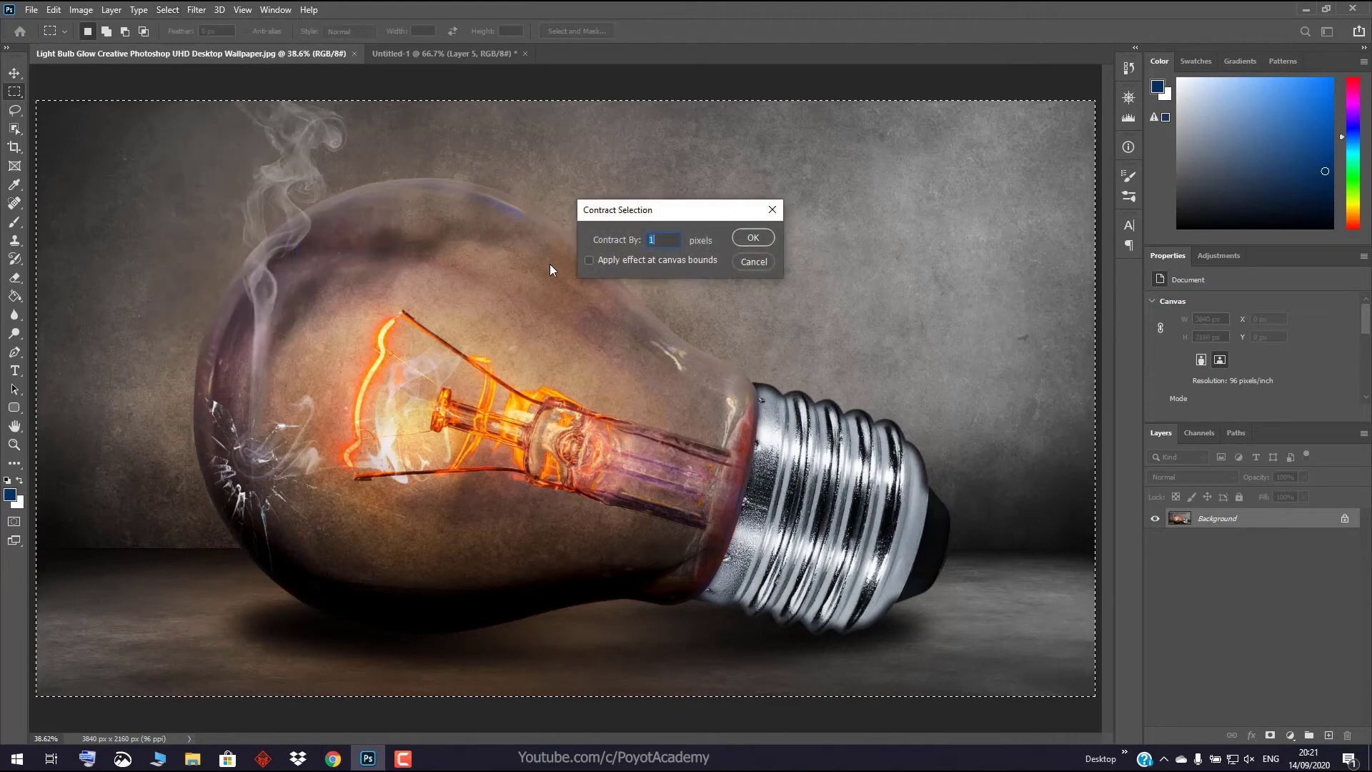
type("70")
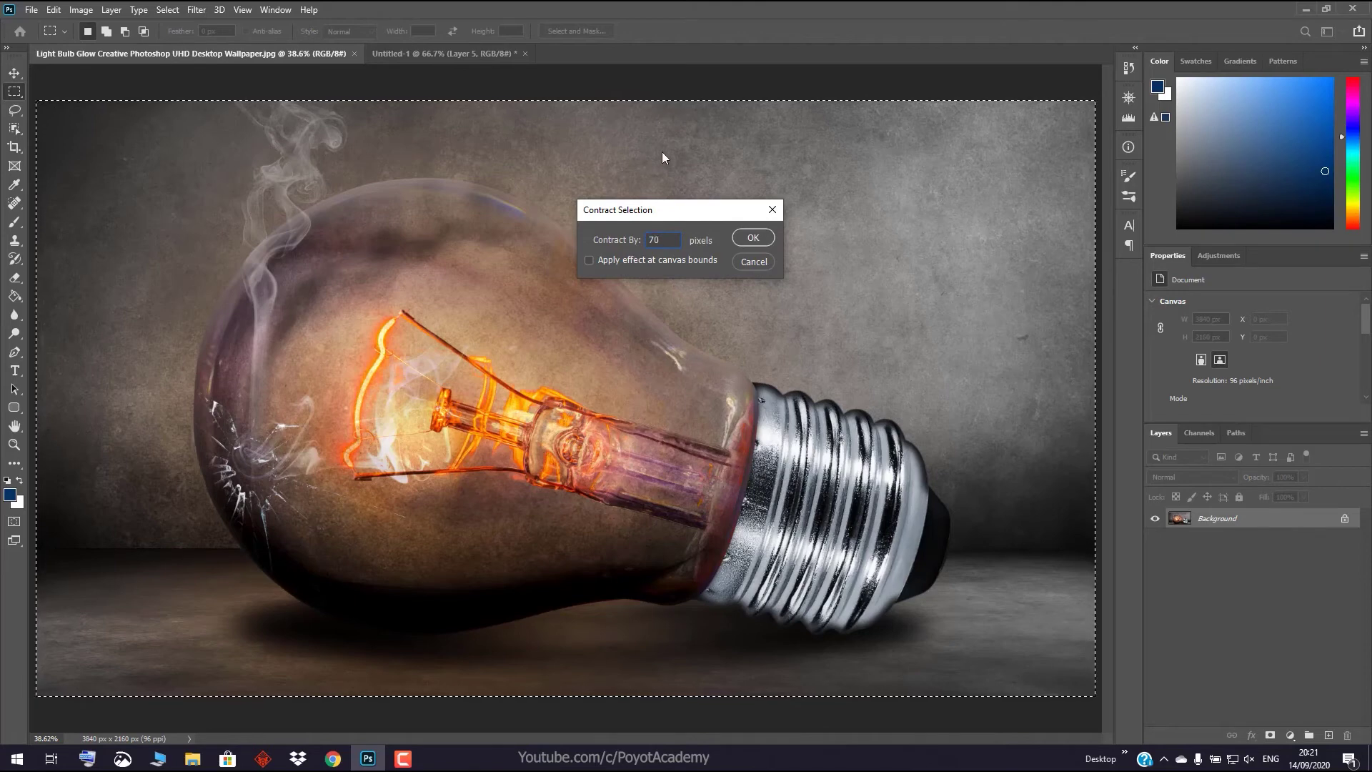
left_click(757, 241)
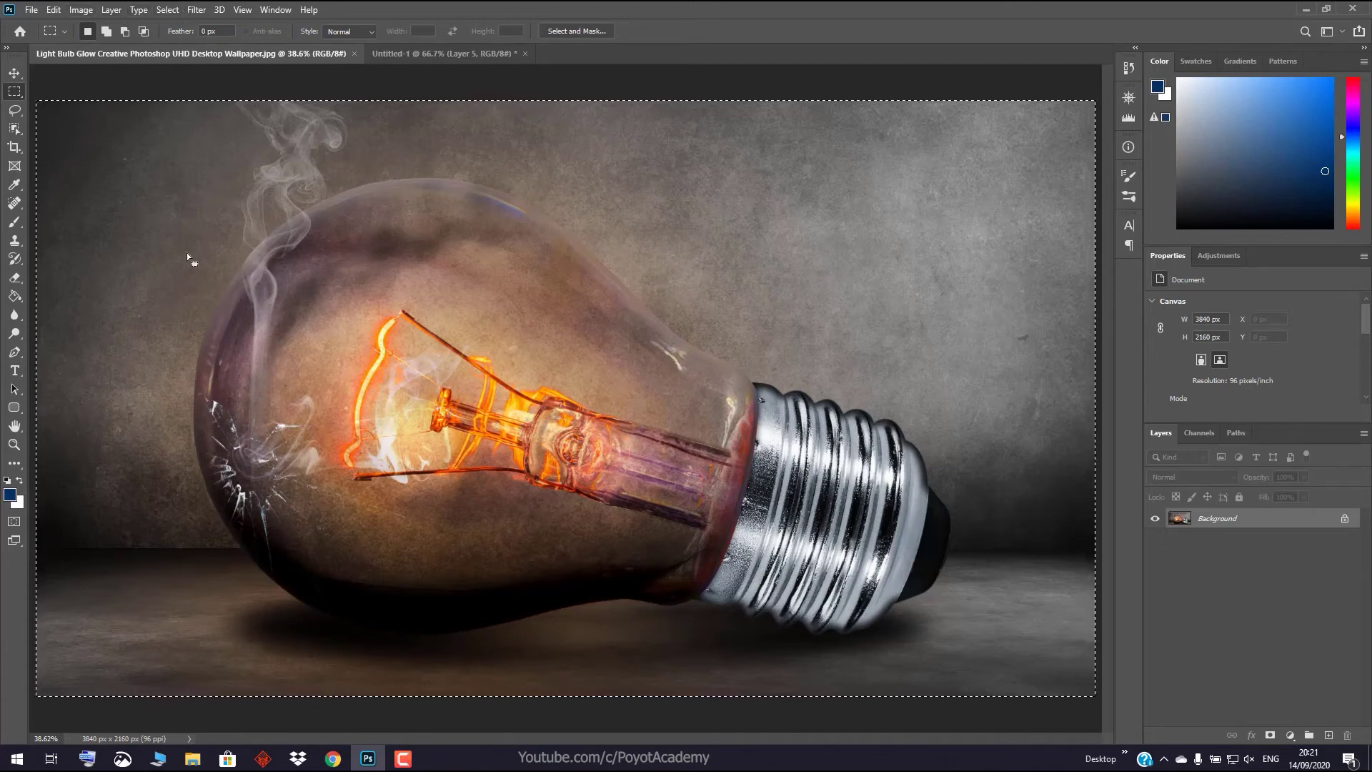
Contract the selection again with Apply effect at canvas bounds enabled, then deselect
left_click(166, 9)
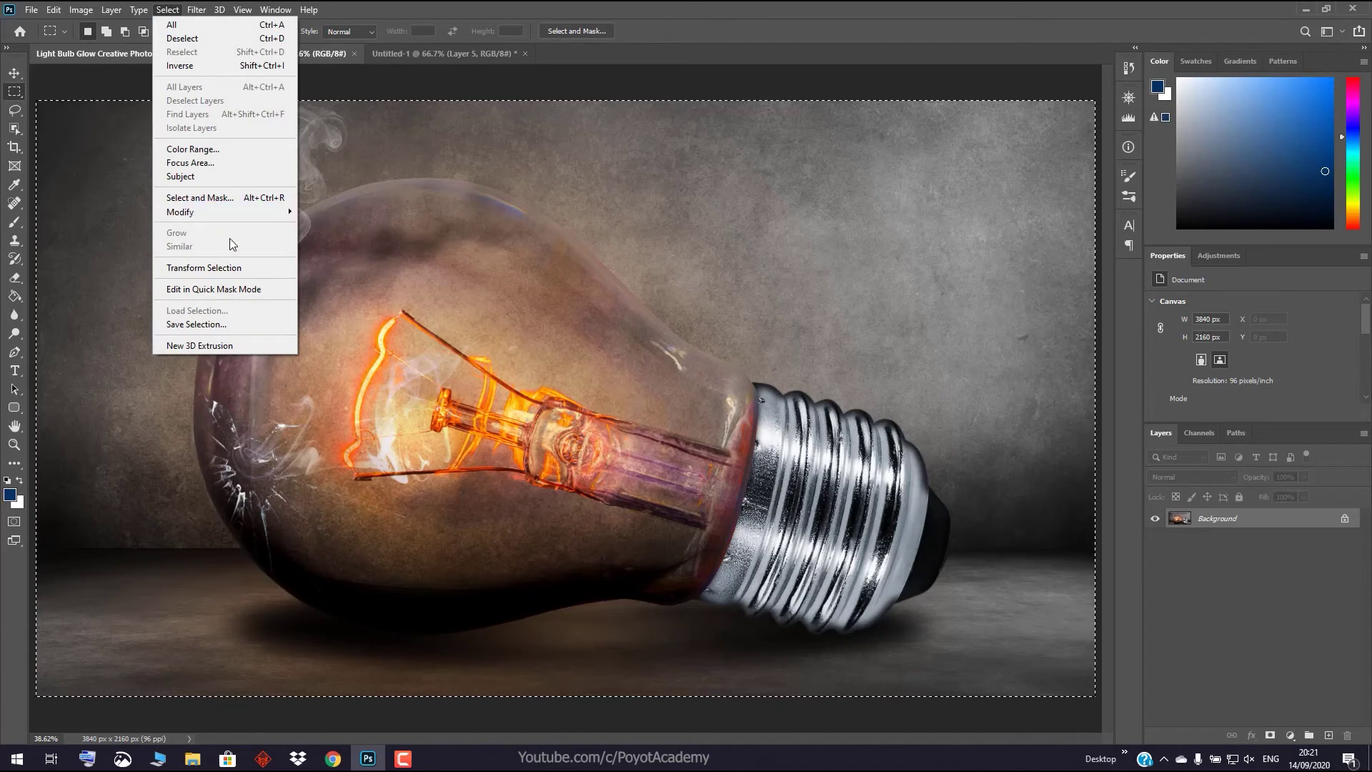
mouse_move(180, 212)
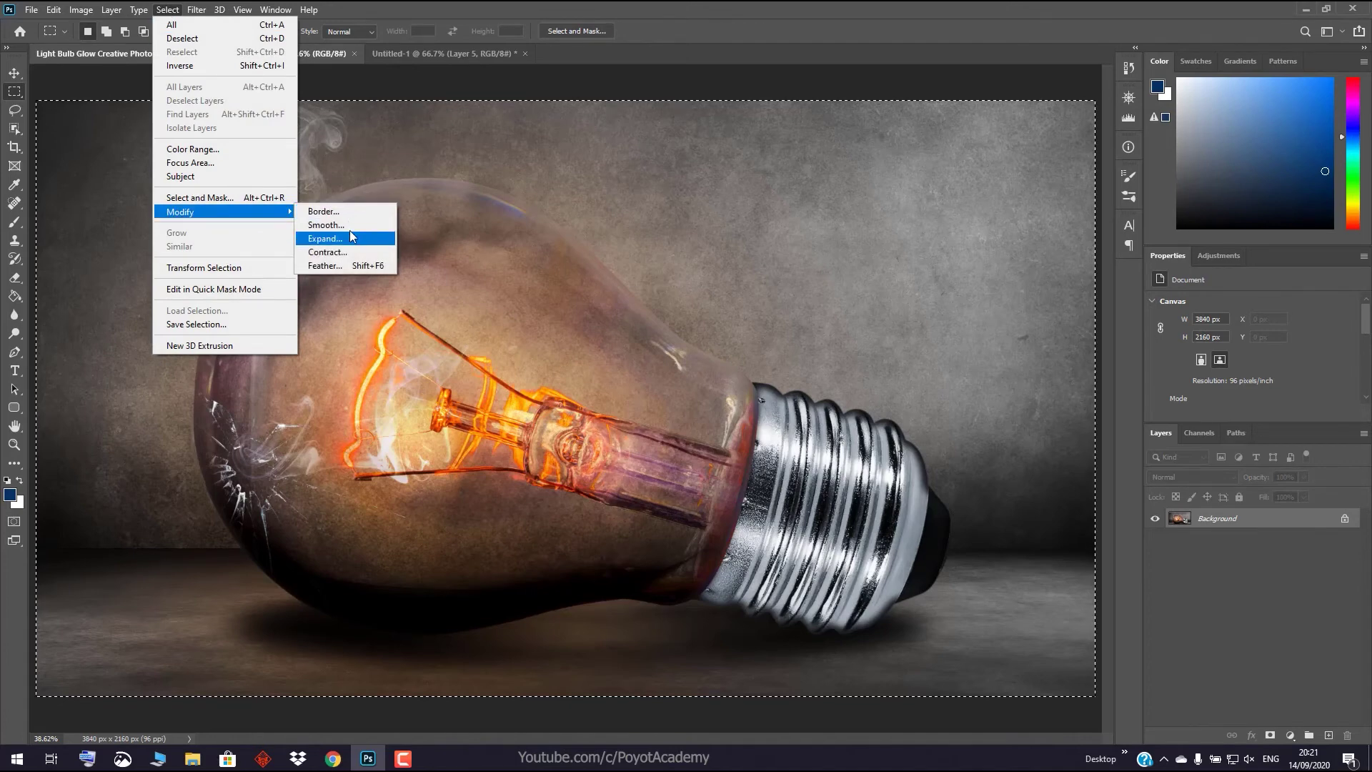
left_click(345, 254)
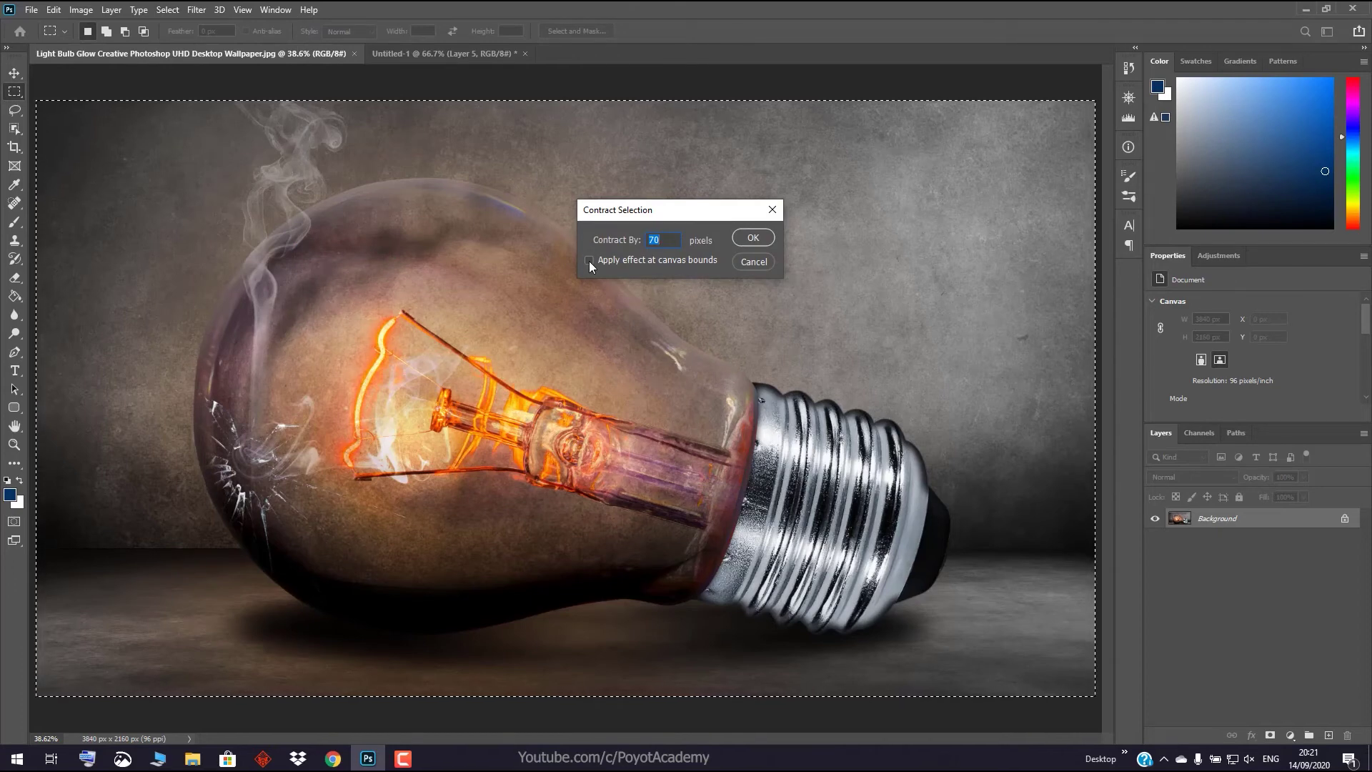
left_click(589, 260)
left_click(754, 237)
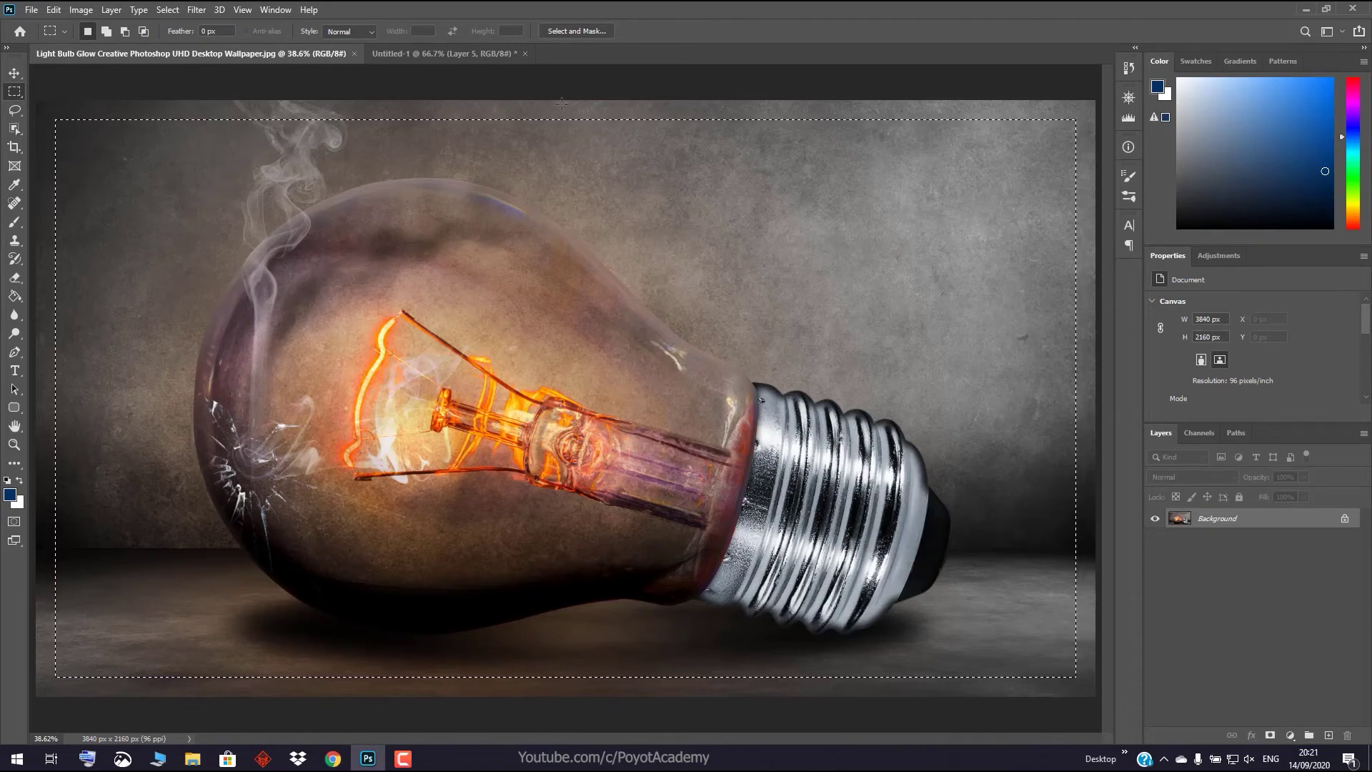
left_click(456, 409)
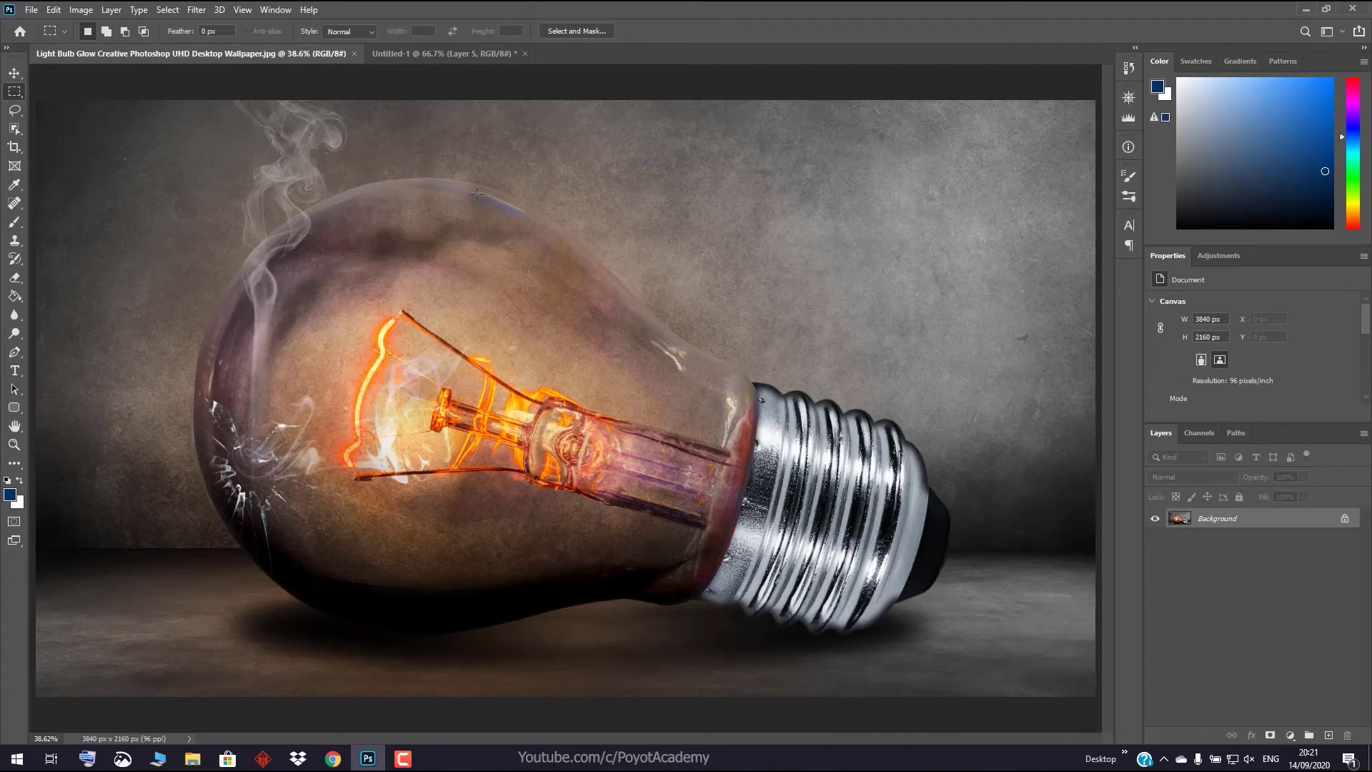
Marquee a rectangle over the upper bulb and contract it by 20 pixels instead of 70
left_click_drag(436, 158, 708, 418)
left_click(165, 10)
mouse_move(180, 211)
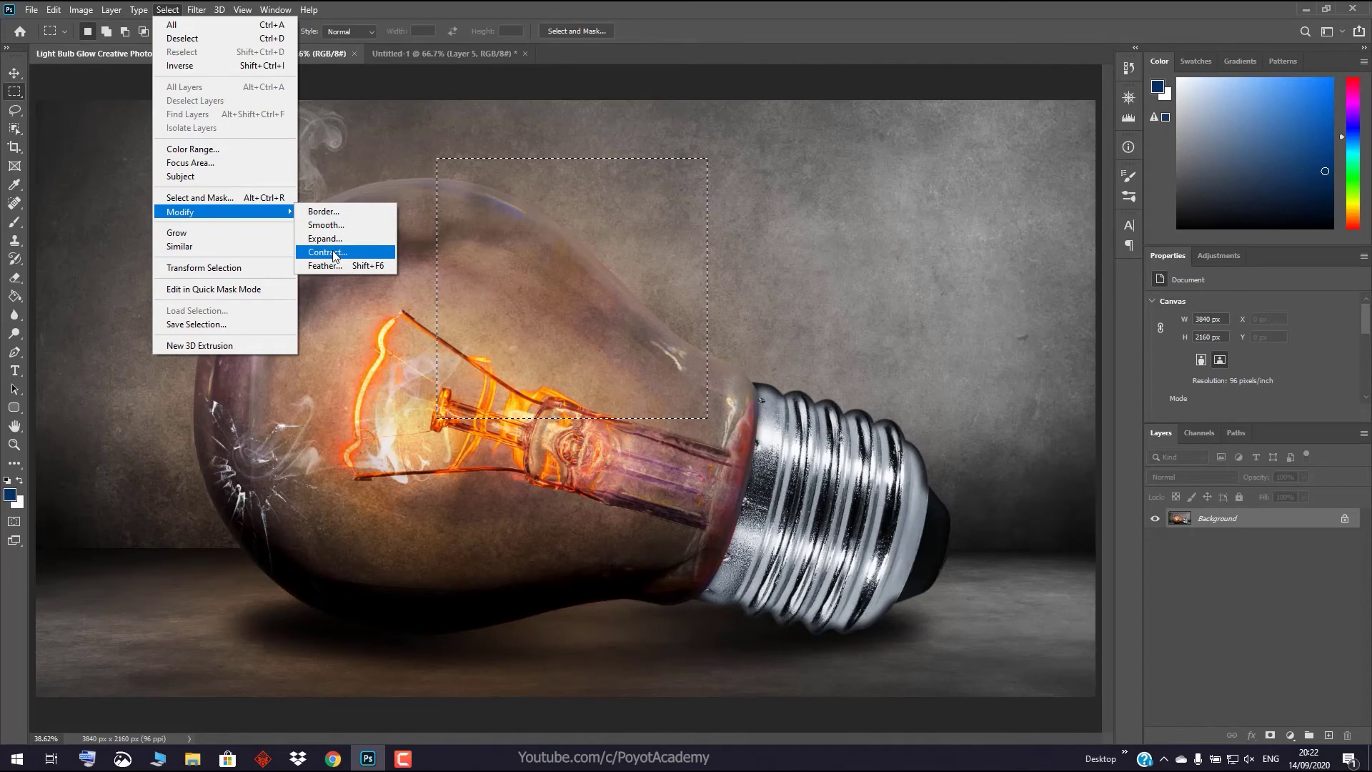
left_click(344, 258)
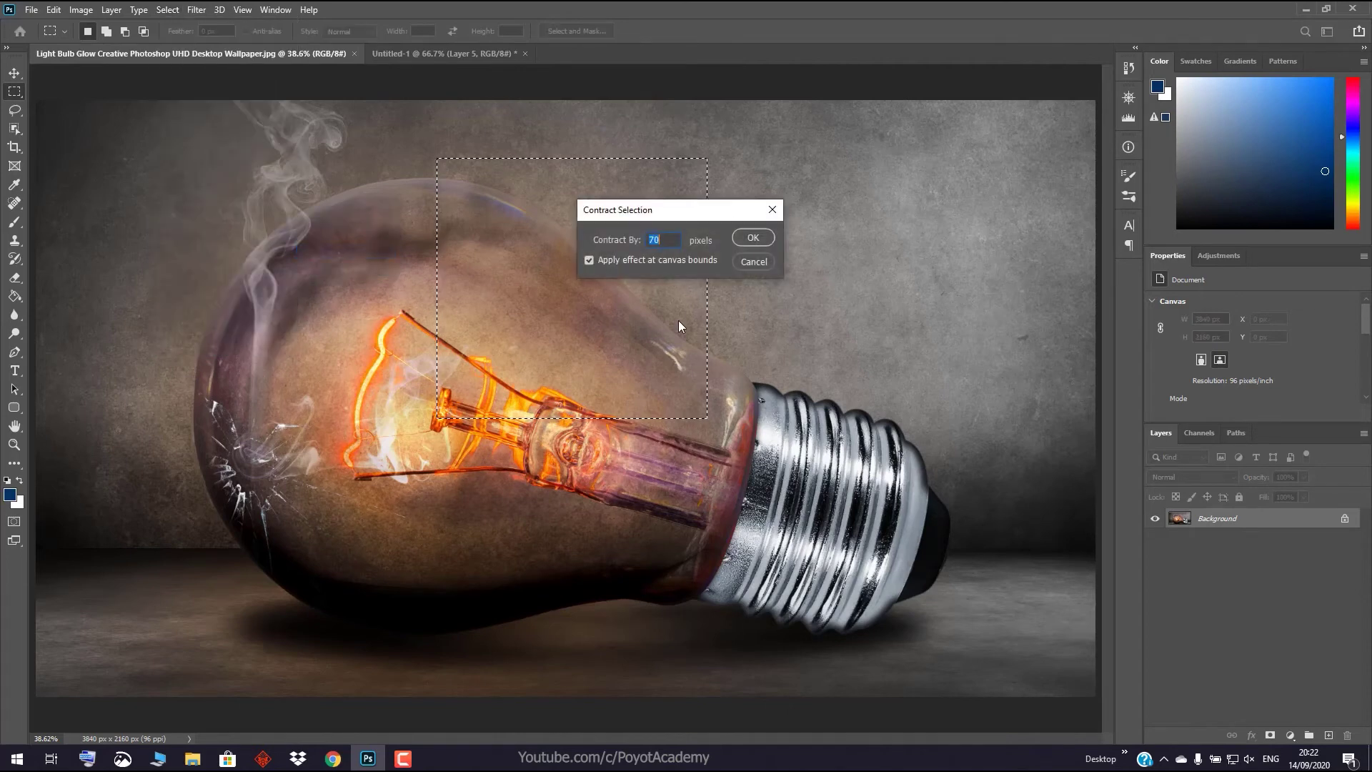
type("70")
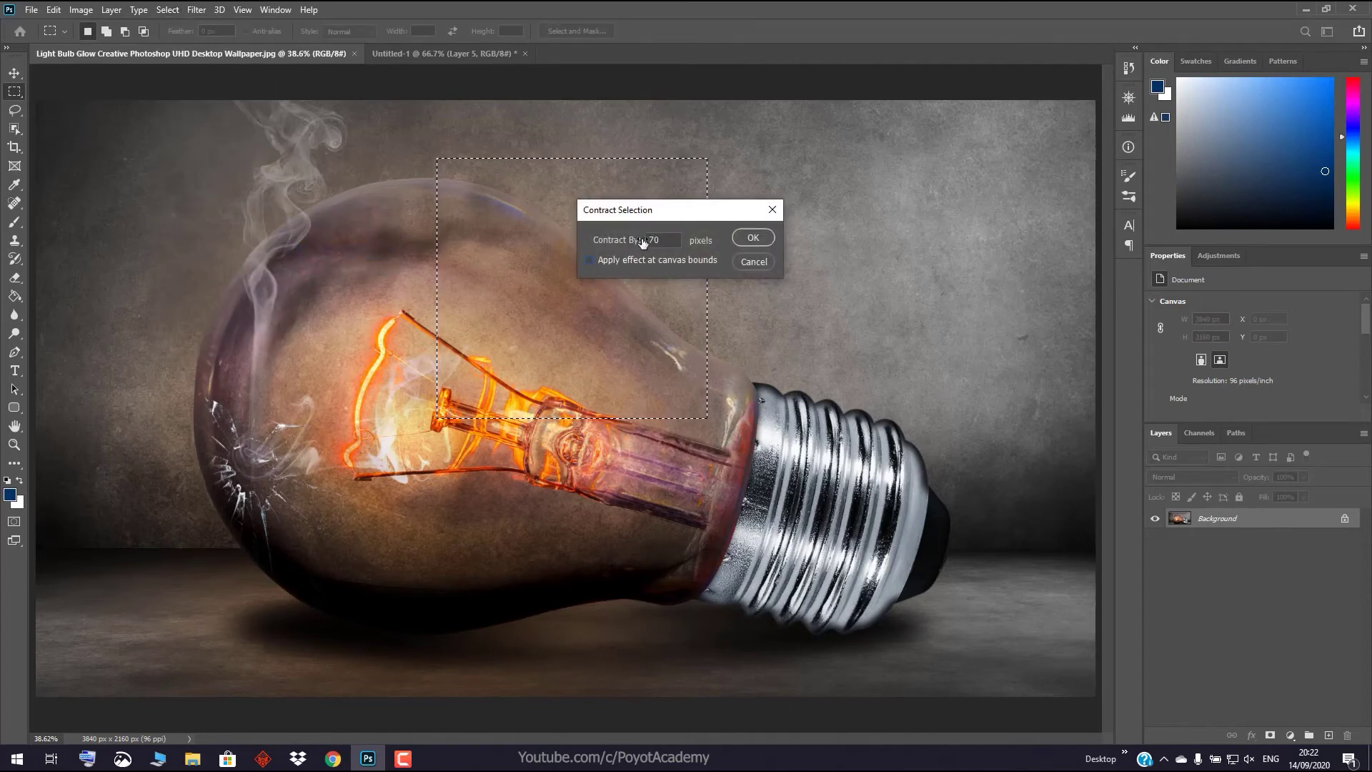
double_click(653, 240)
type("20")
left_click(753, 237)
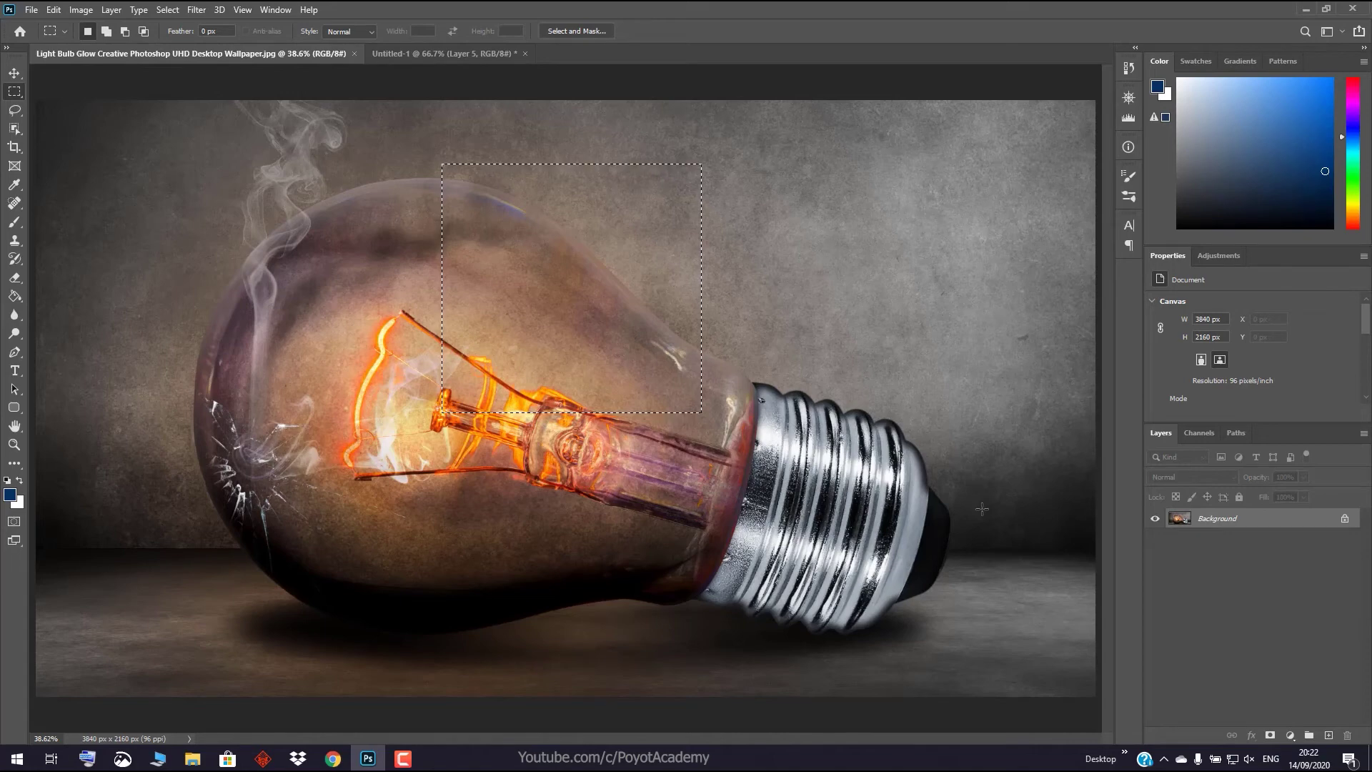
Replace the selection with a new rectangle over the upper bulb
left_click(781, 444)
left_click_drag(478, 143, 743, 368)
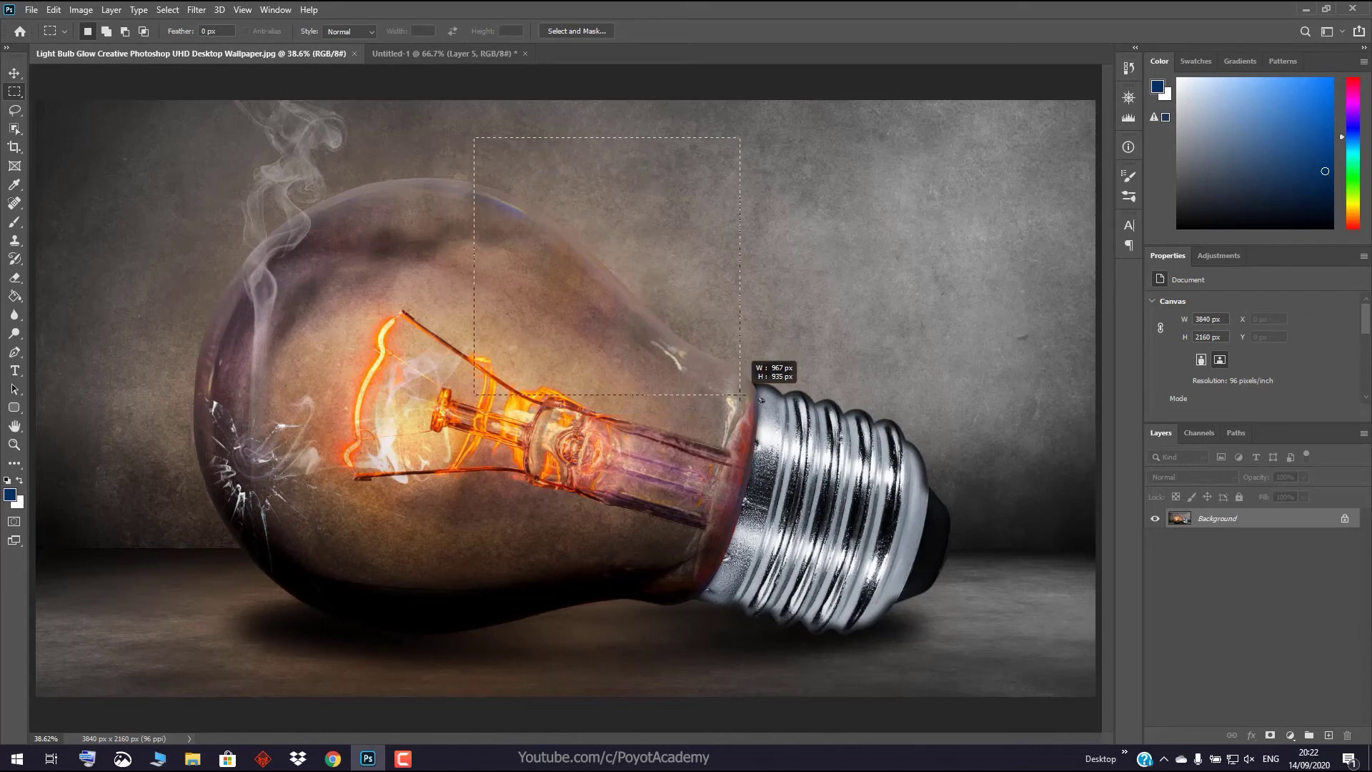
left_click(740, 394)
Cancel the Feather settings unchanged and switch to the Untitled-1 document
left_click(168, 9)
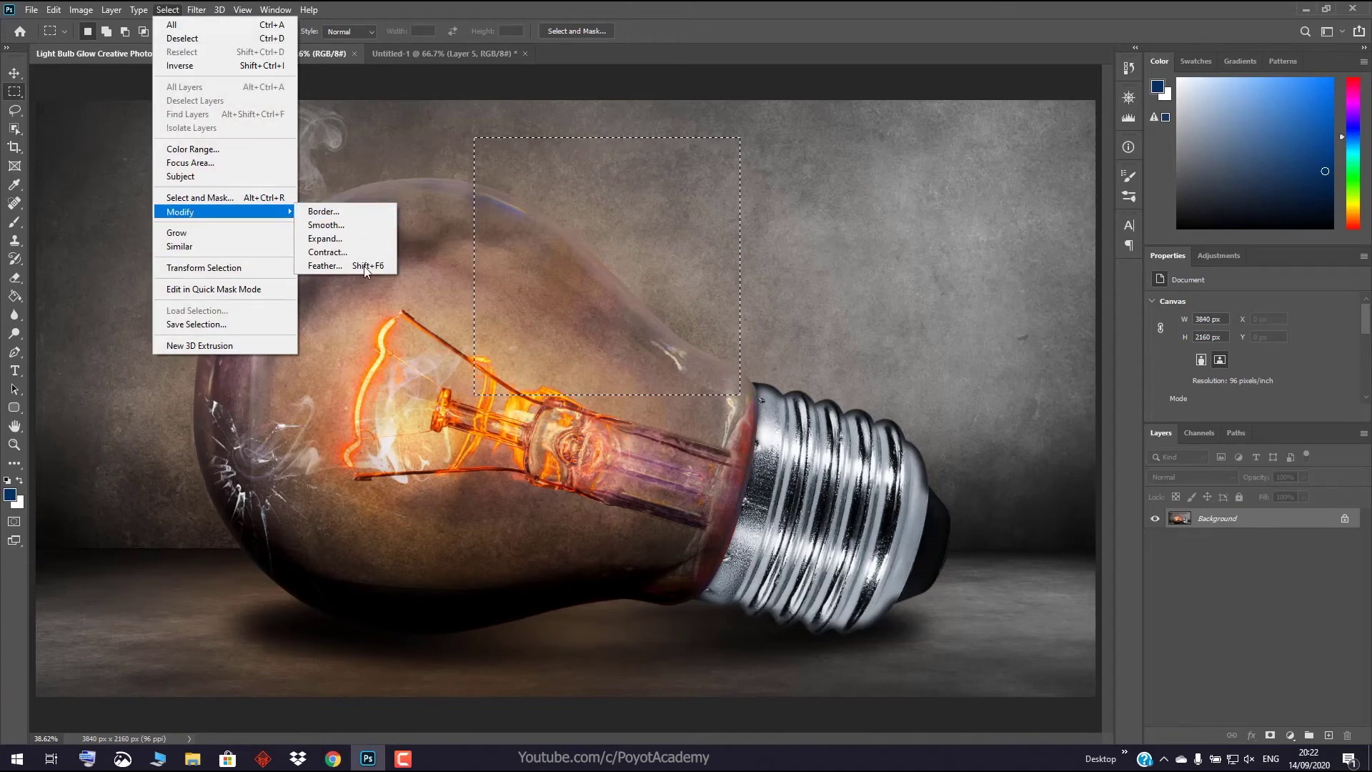
mouse_move(181, 212)
left_click(364, 268)
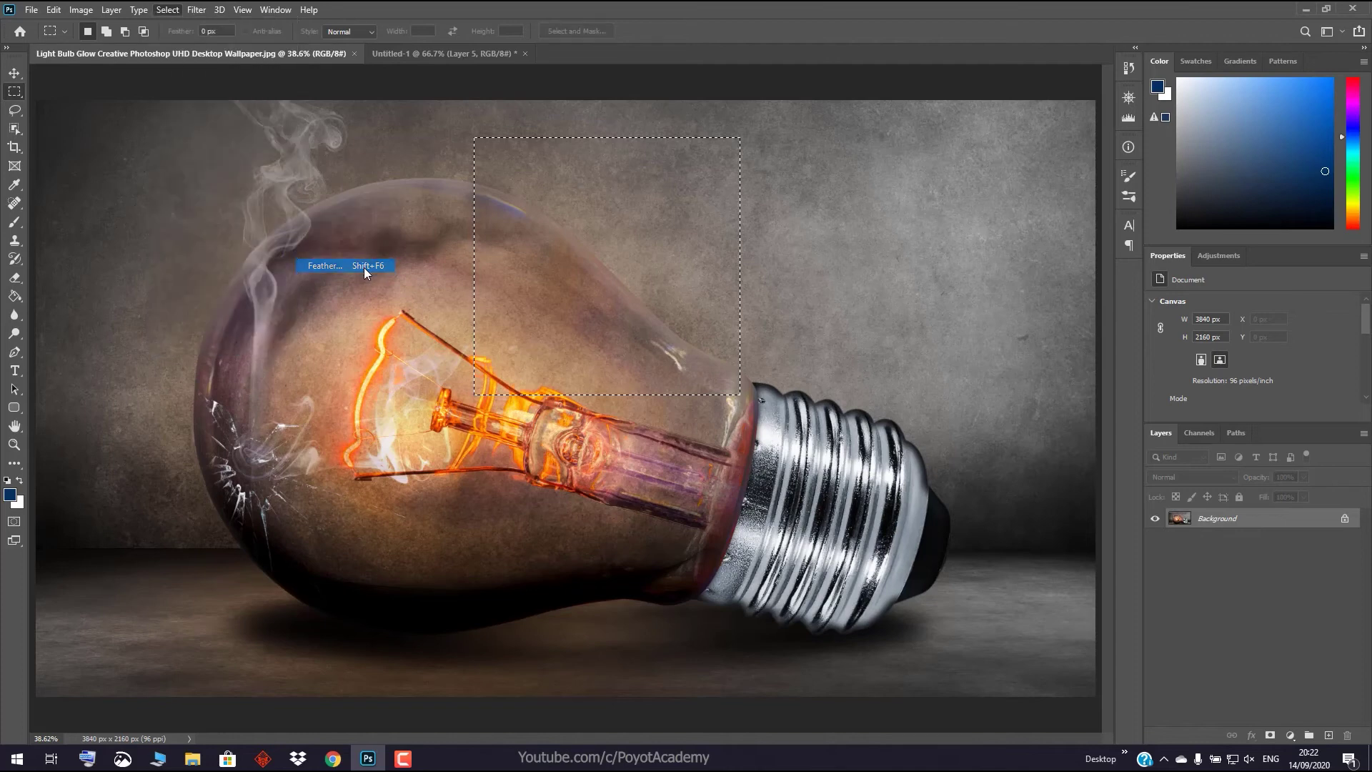
mouse_move(701, 213)
left_mouse_down()
mouse_move(883, 369)
mouse_move(925, 211)
left_mouse_up()
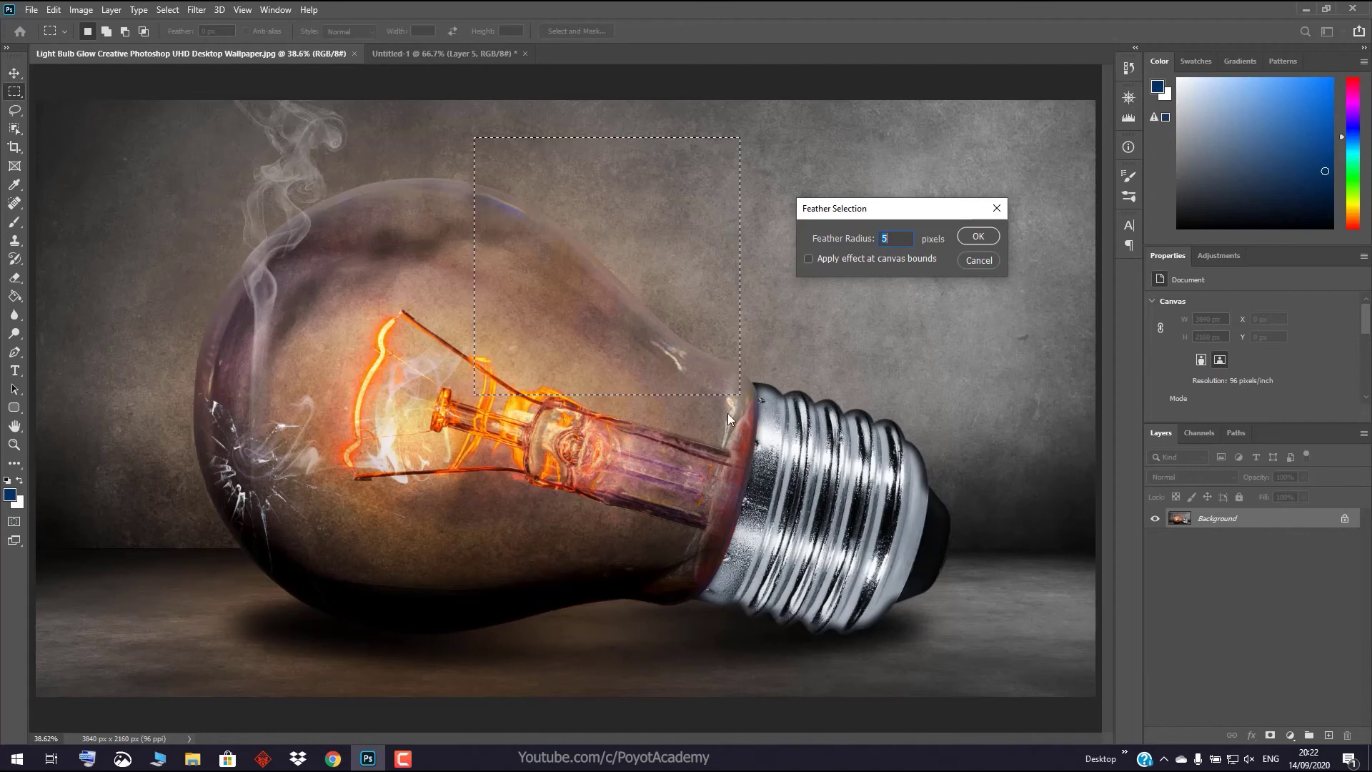
left_click(984, 260)
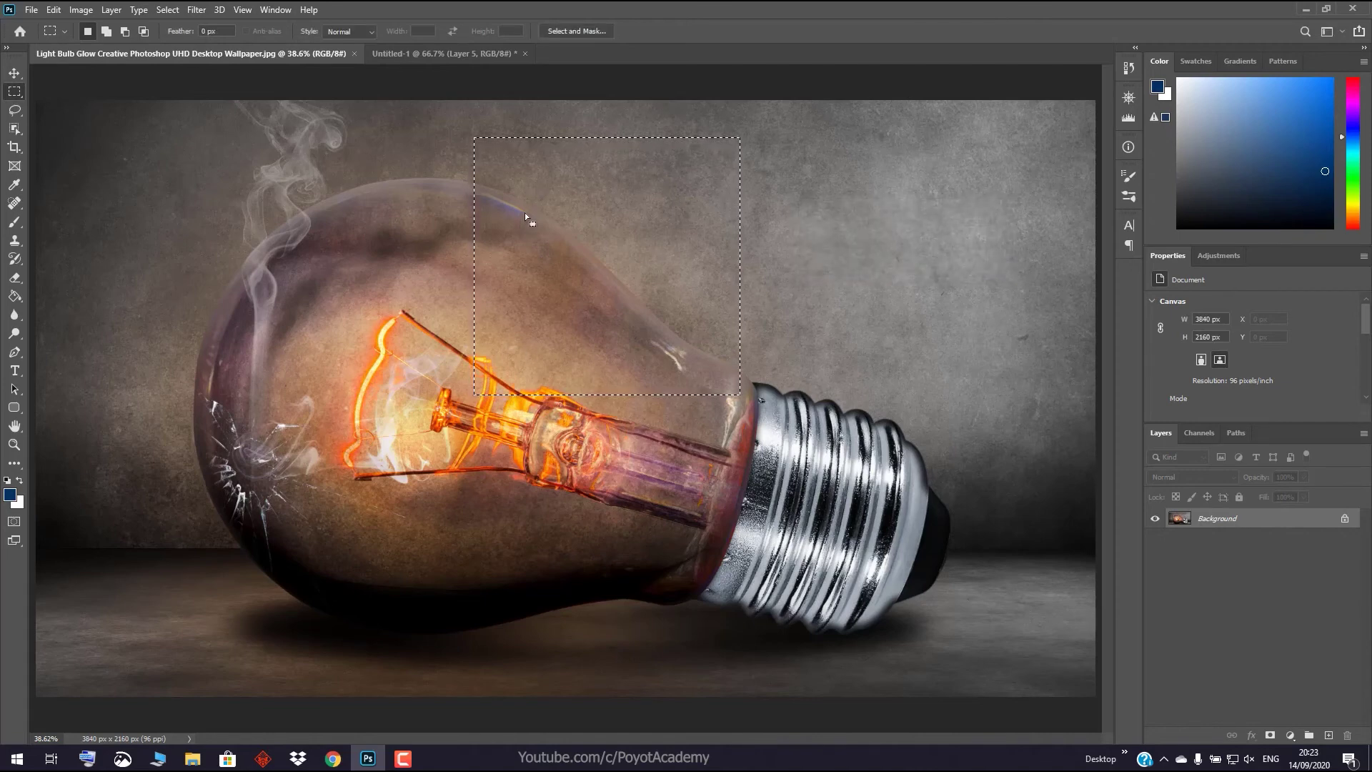
left_click(457, 54)
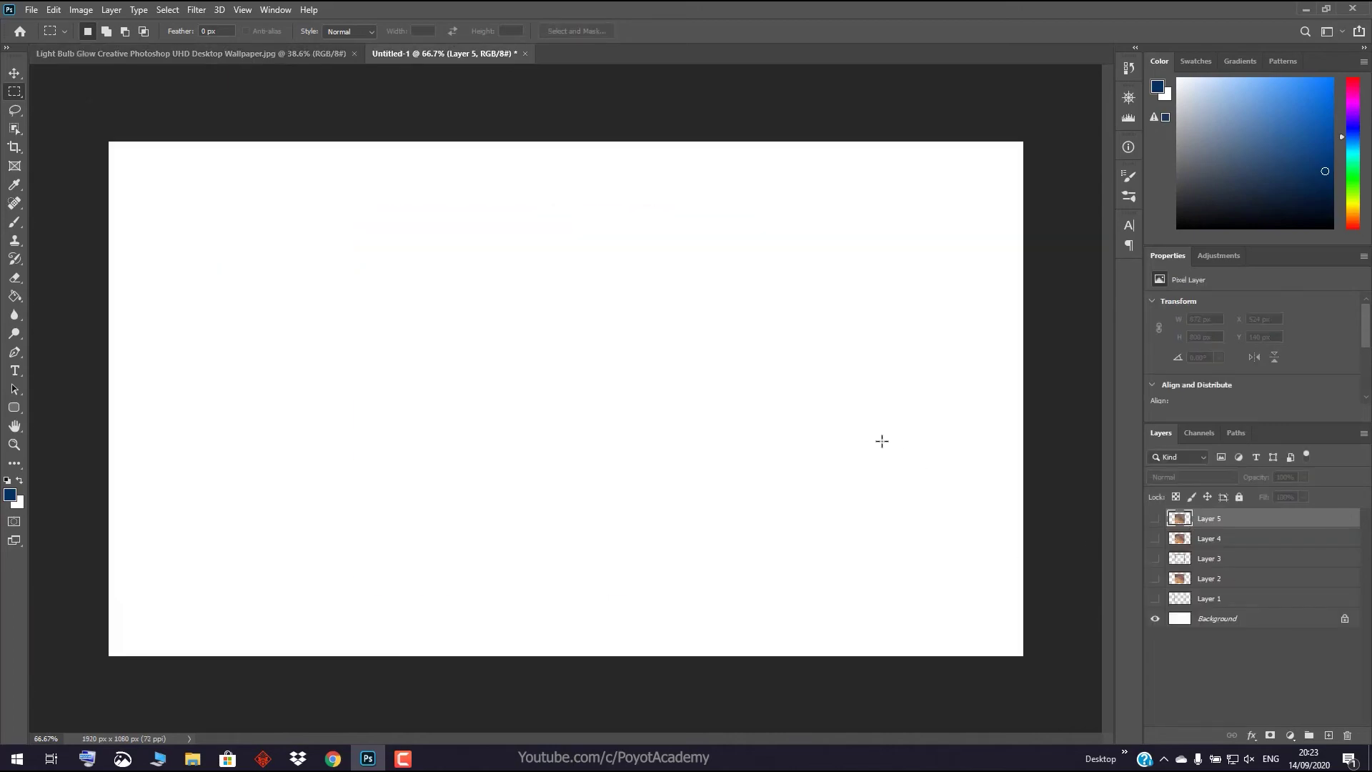
Paste the rectangular bulb crop into Untitled-1 as Layer 6, then go back to the bulb photo
key("ctrl+v")
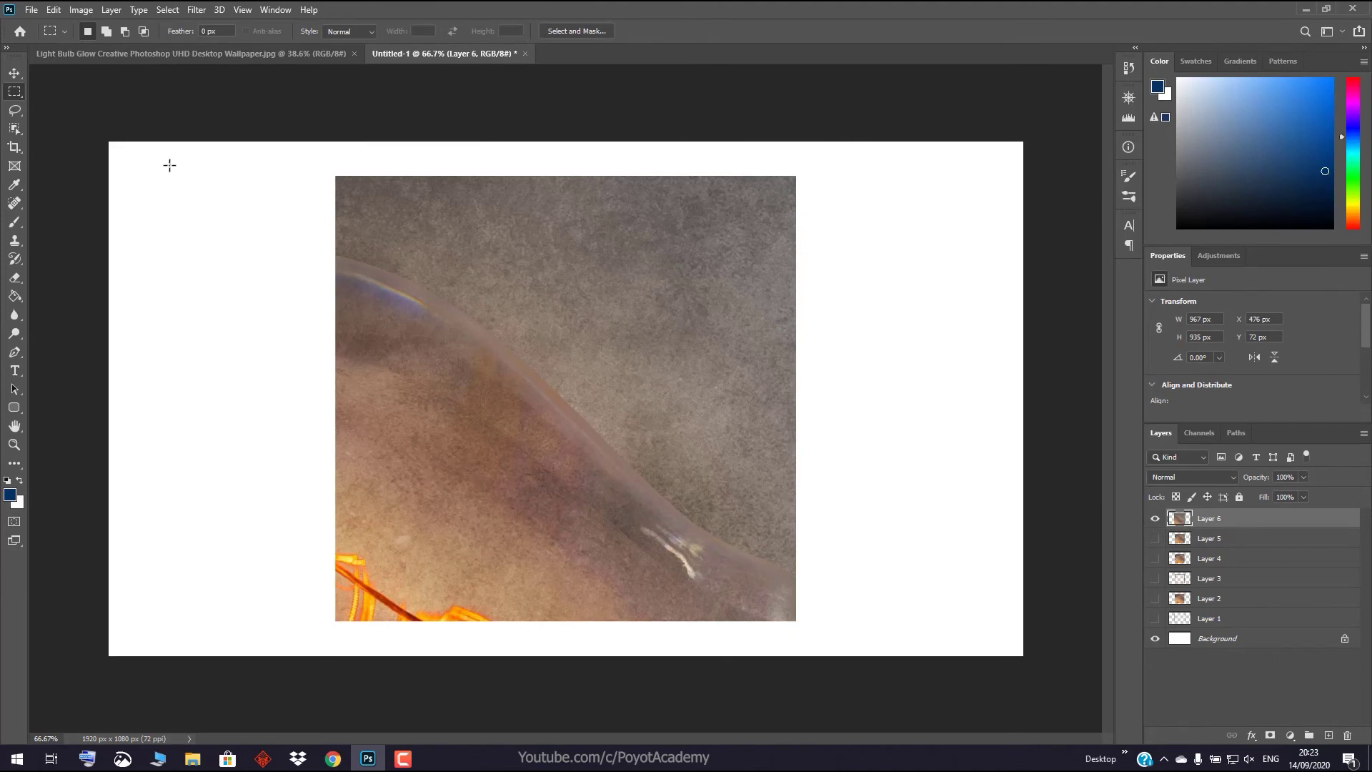
left_click(246, 55)
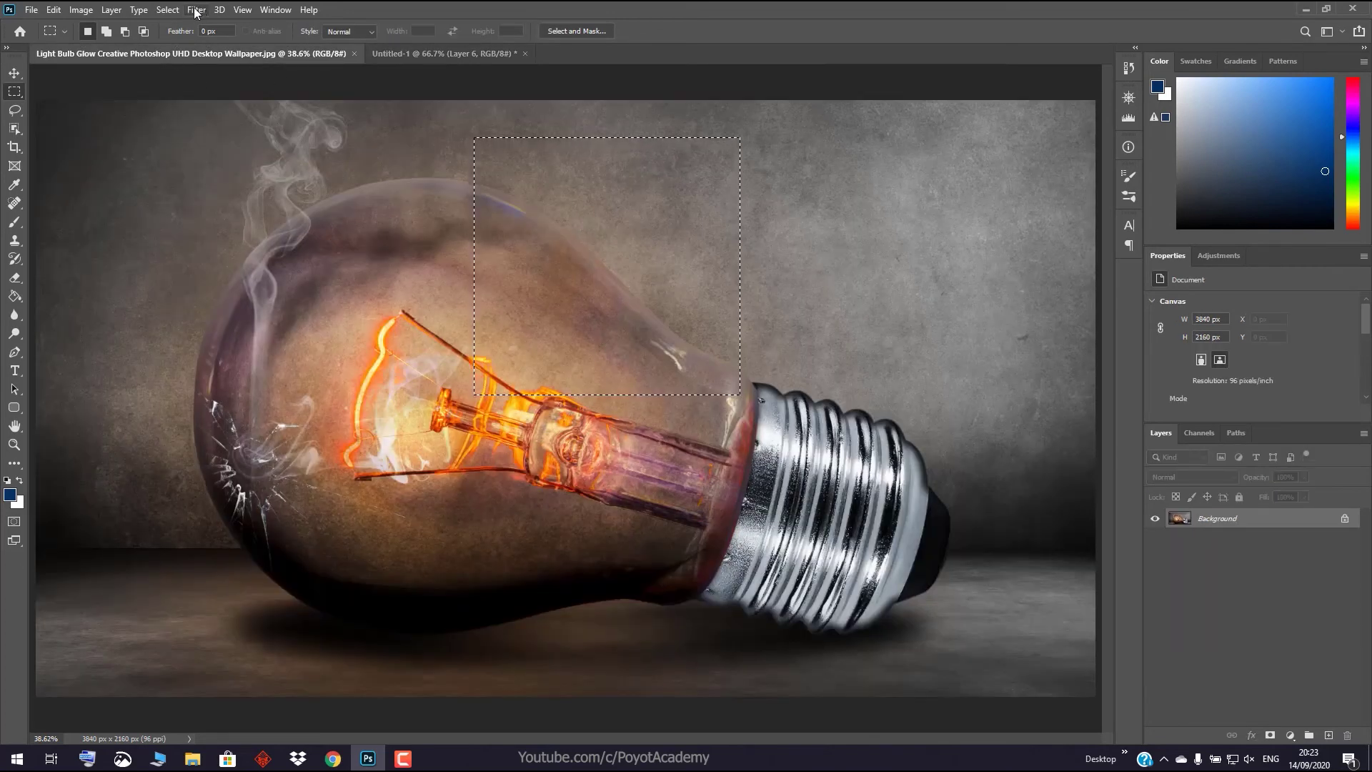
Feather the bulb selection by 25 pixels
left_click(167, 10)
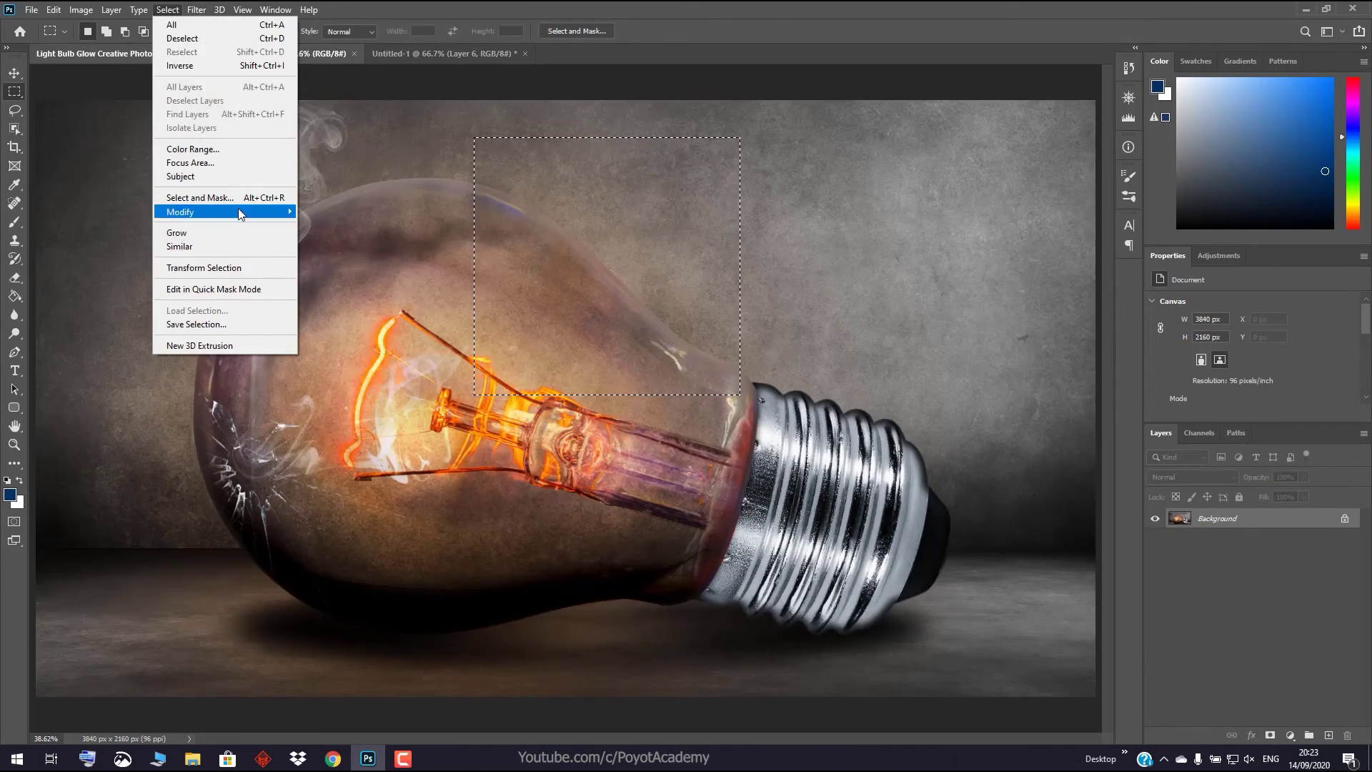
mouse_move(180, 211)
left_click(325, 265)
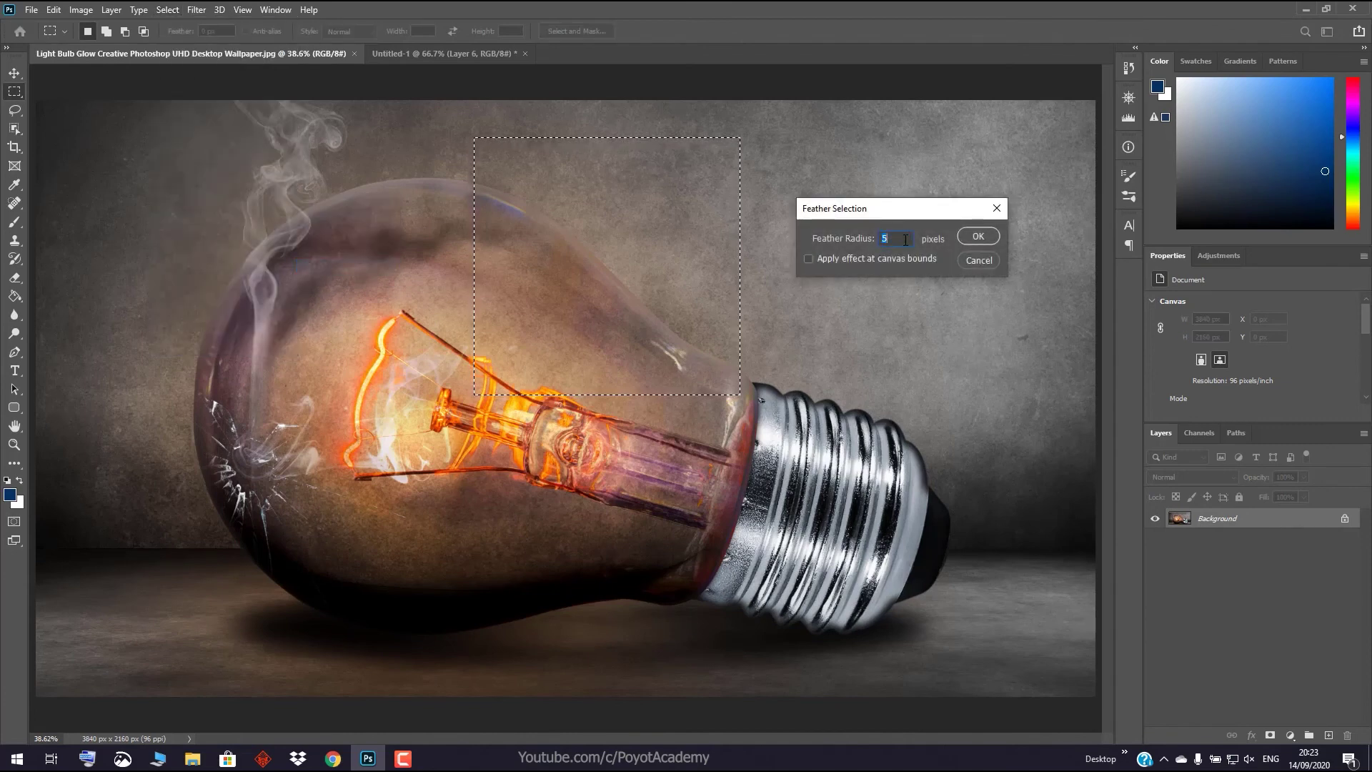
type("25")
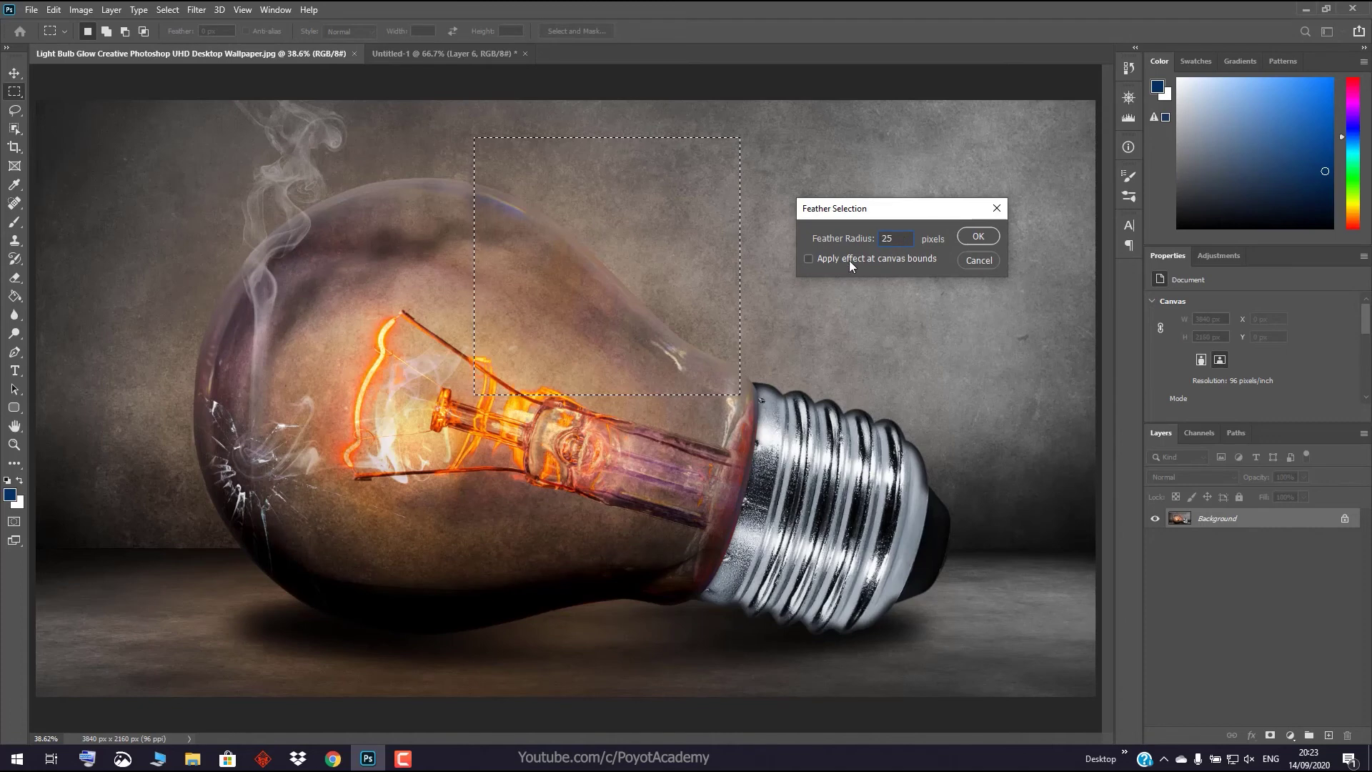
left_click(981, 238)
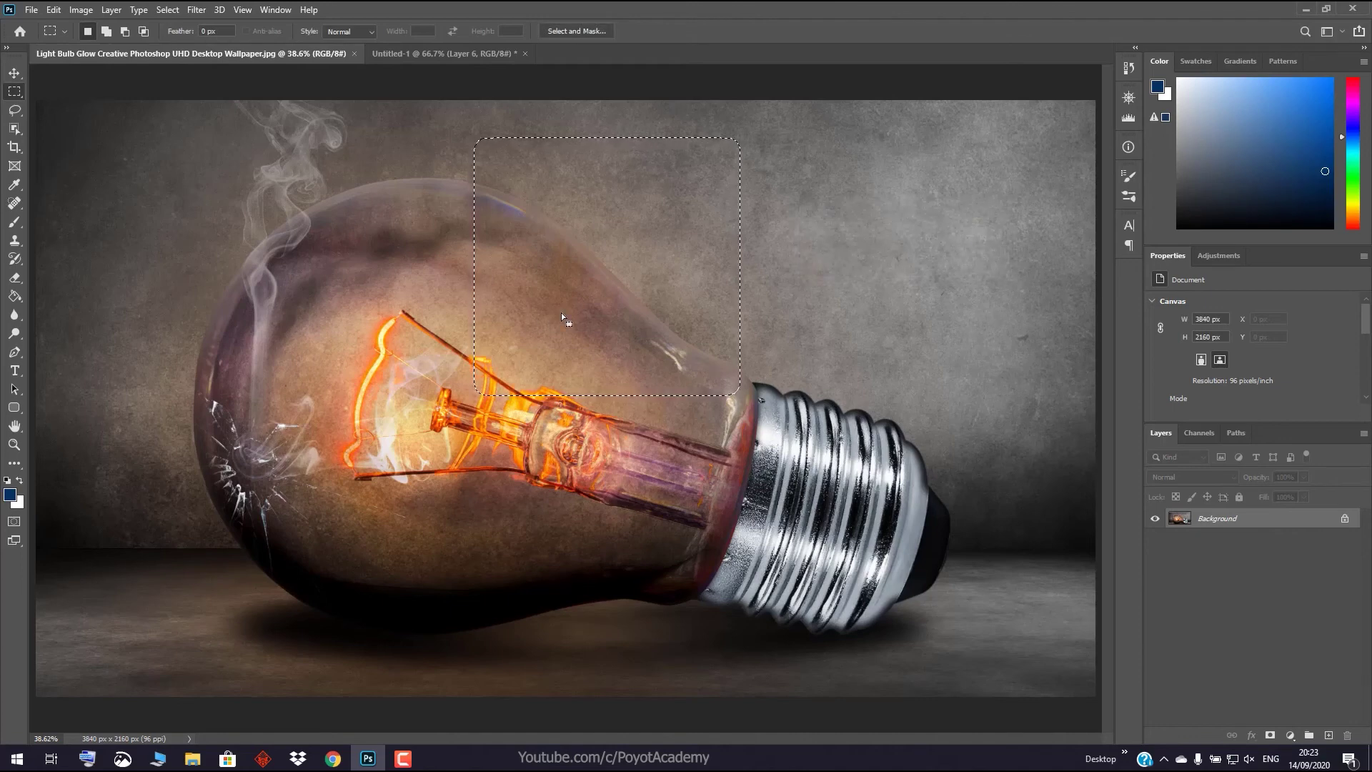
In Untitled-1, hide Layer 6, paste the feathered crop as Layer 7, and return to the bulb photo
left_click(468, 57)
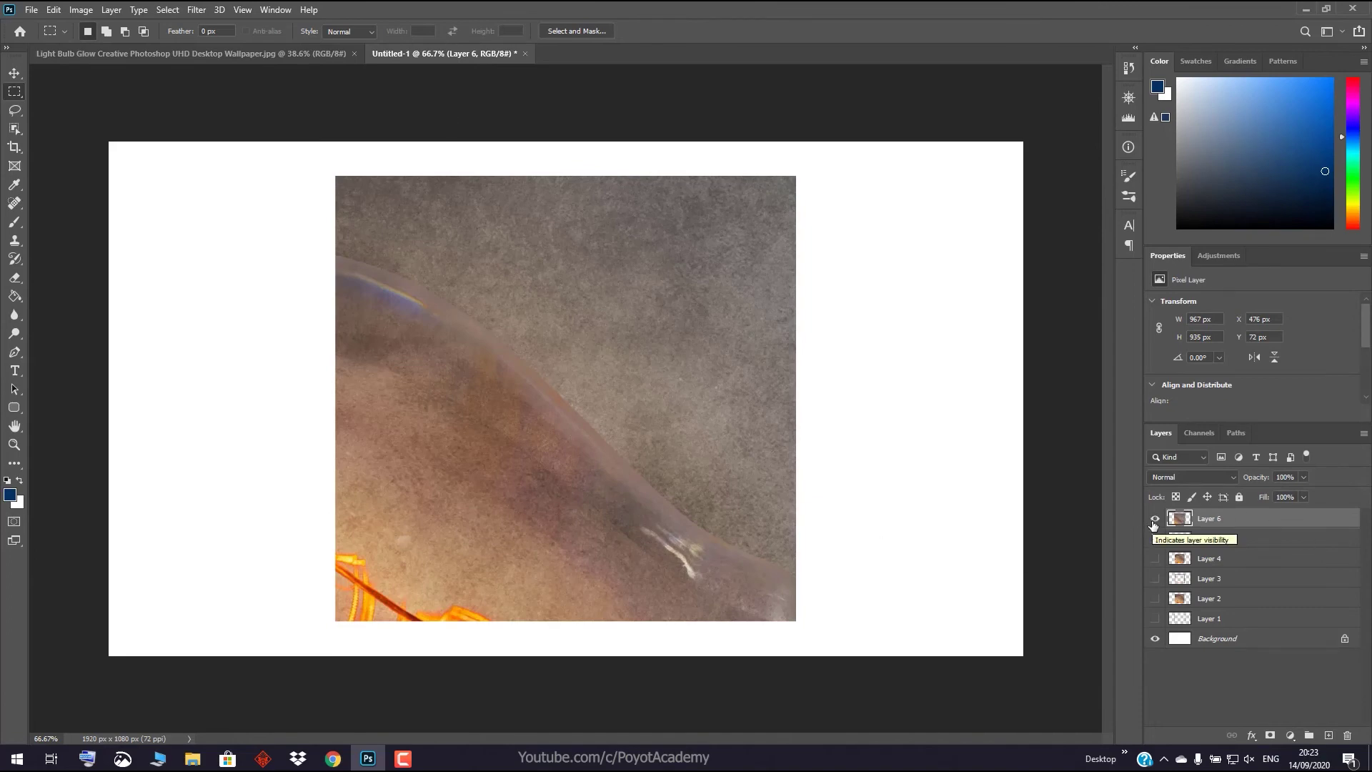
left_click(1155, 519)
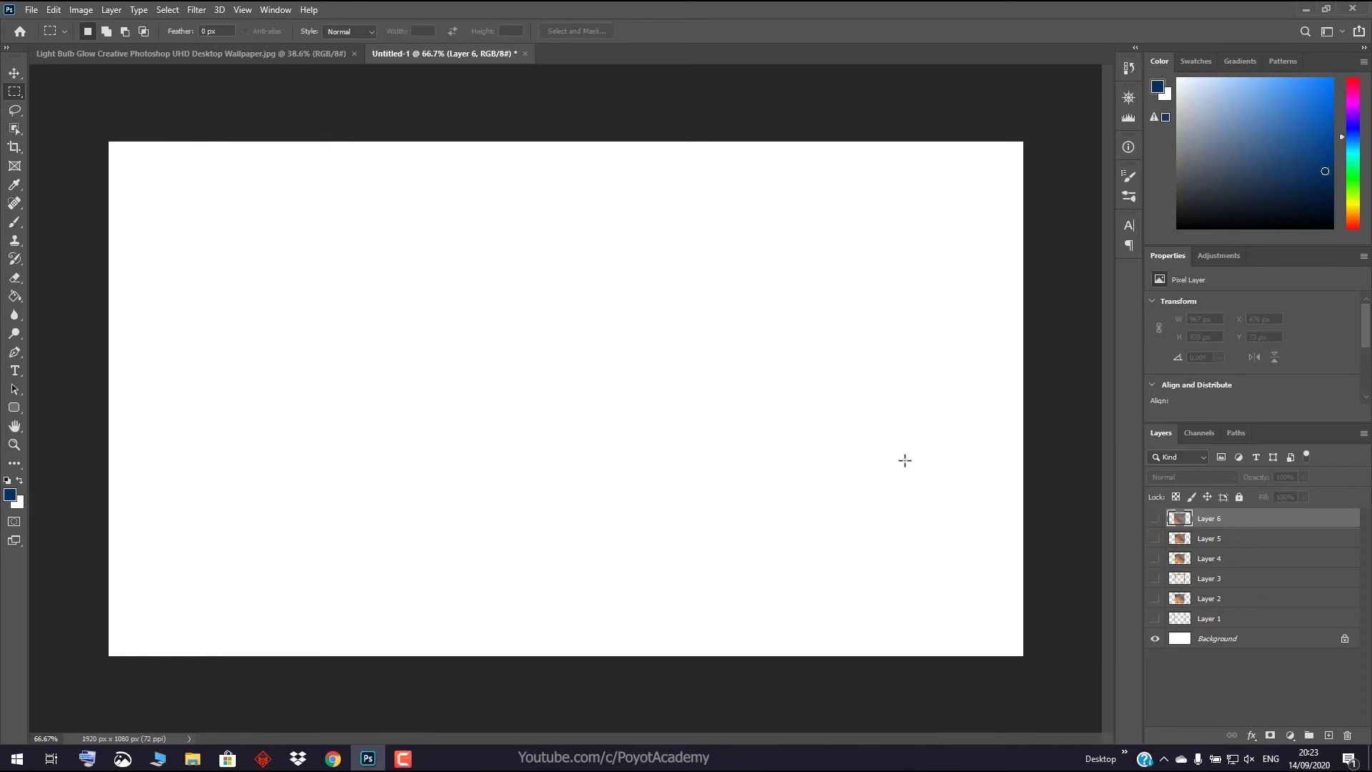
key("ctrl+v")
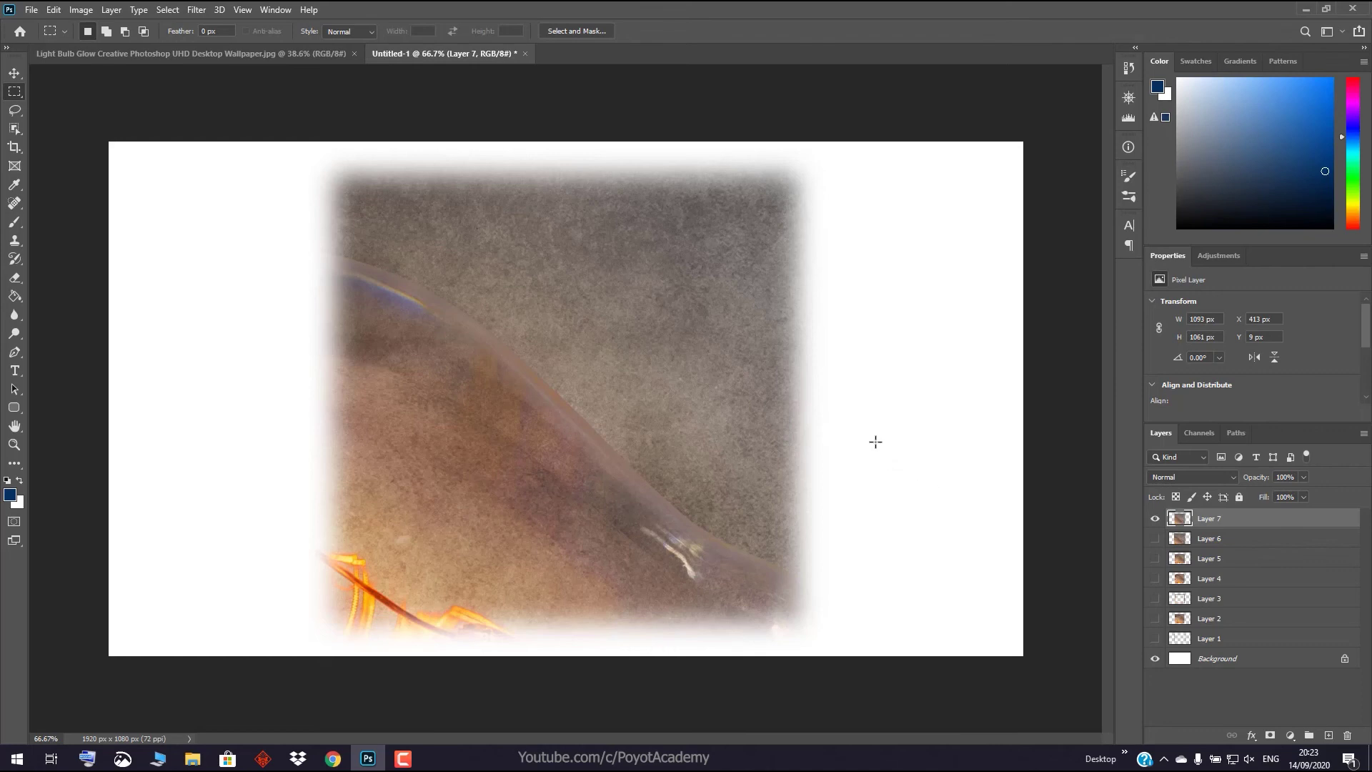
left_click(275, 53)
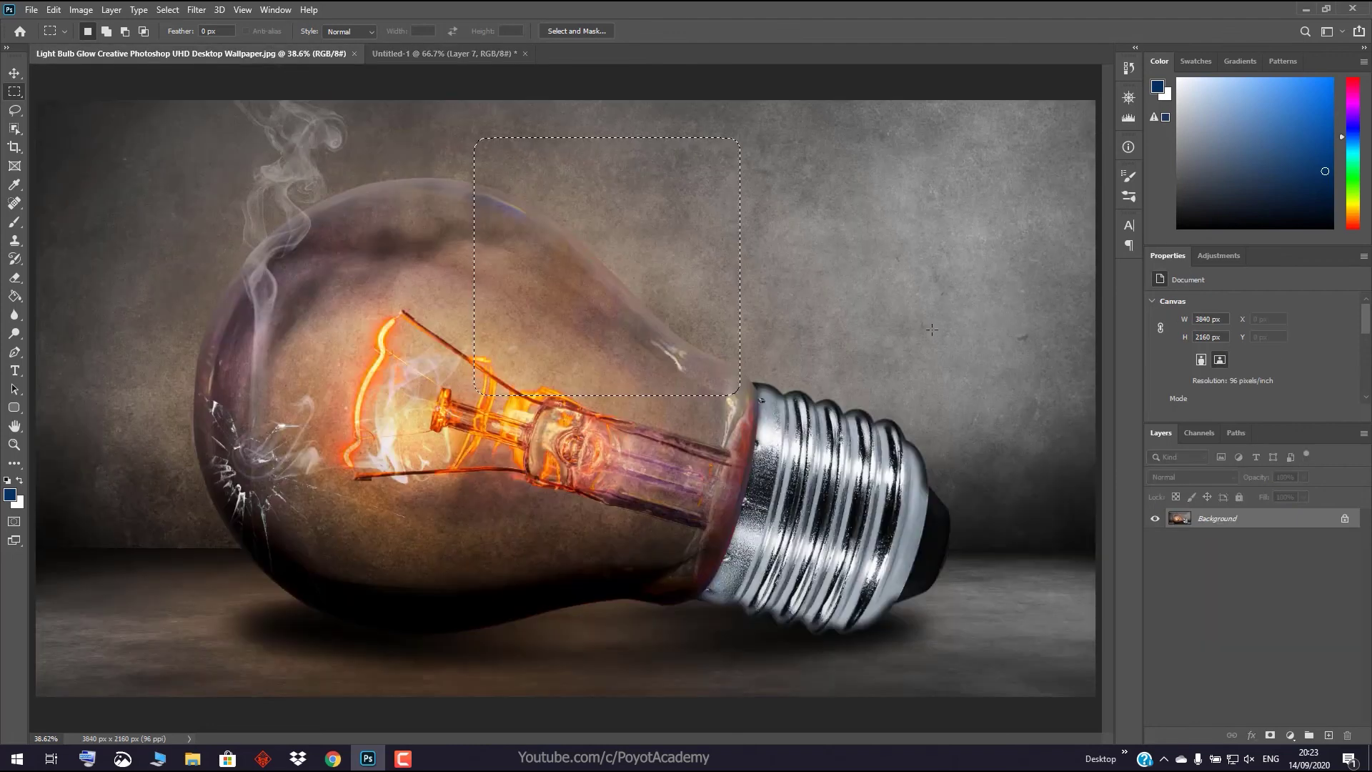
left_click(181, 12)
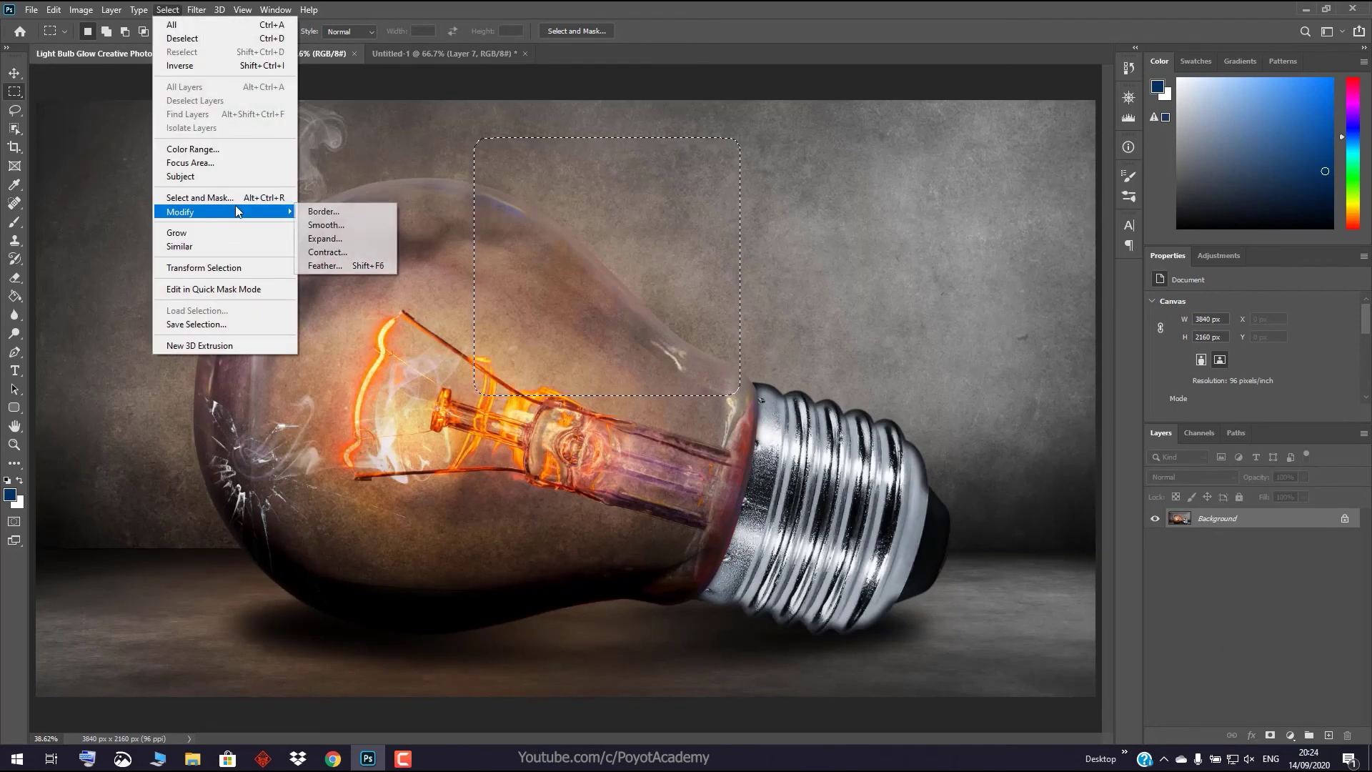